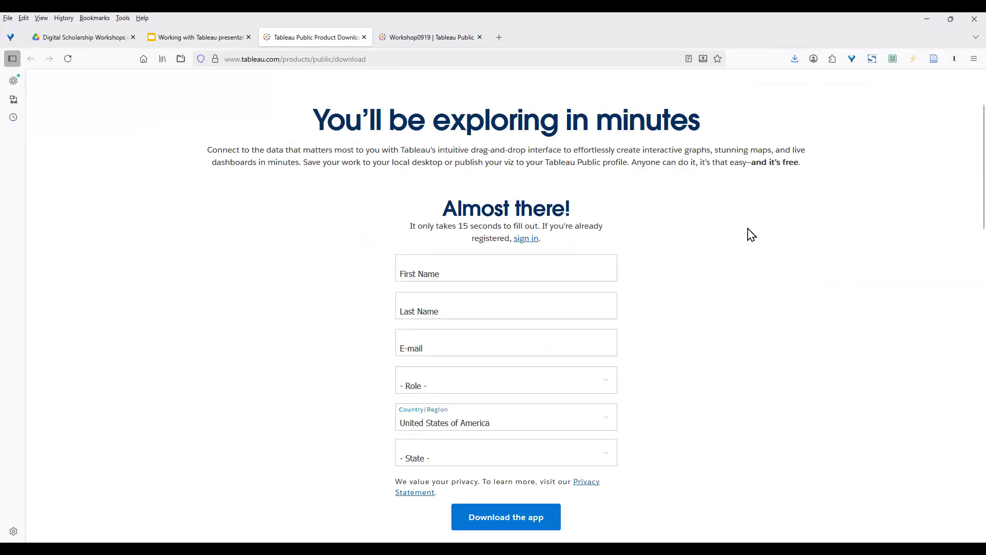
Bring the Tableau Public start page with its Connect options into focus.
scroll(744, 230, "up", 2)
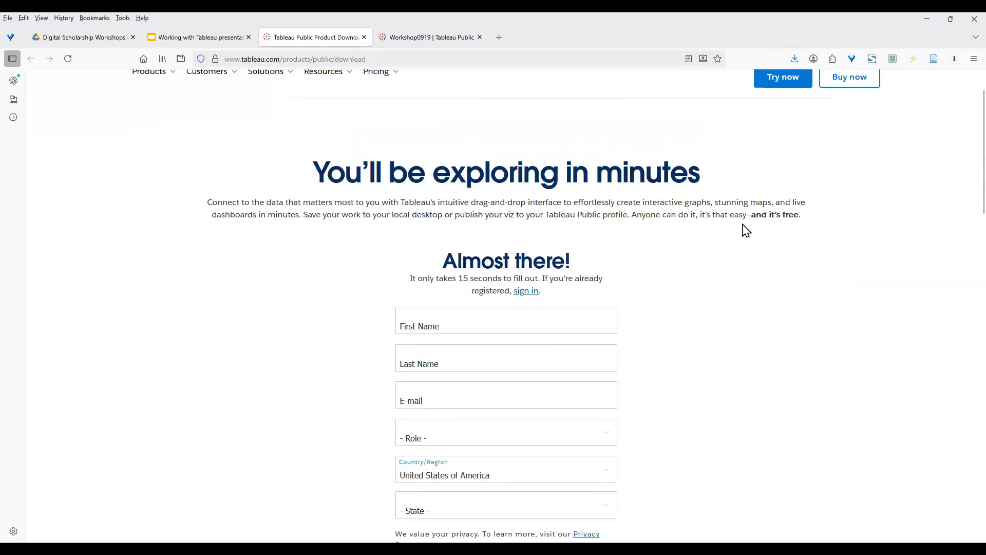
scroll(747, 231, "up", 2)
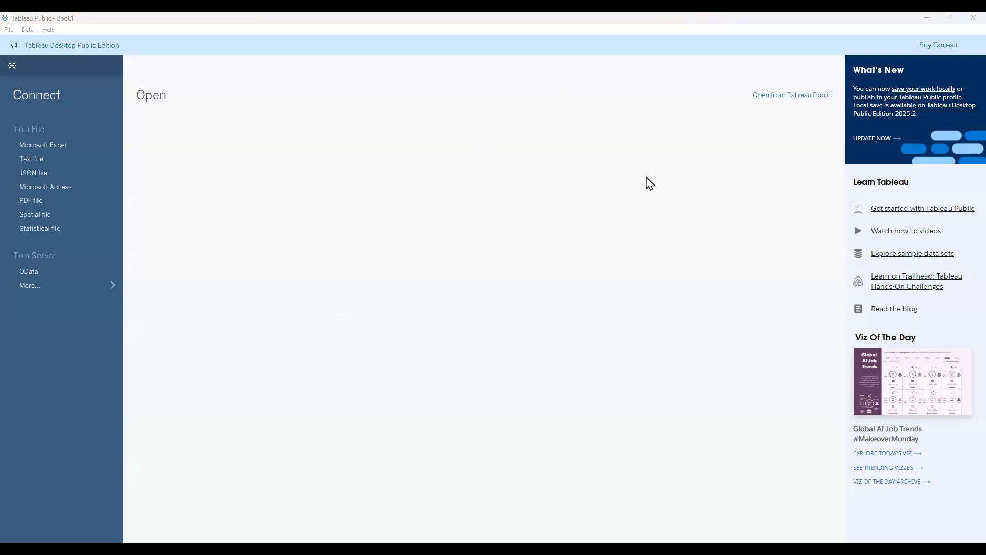
left_click(183, 291)
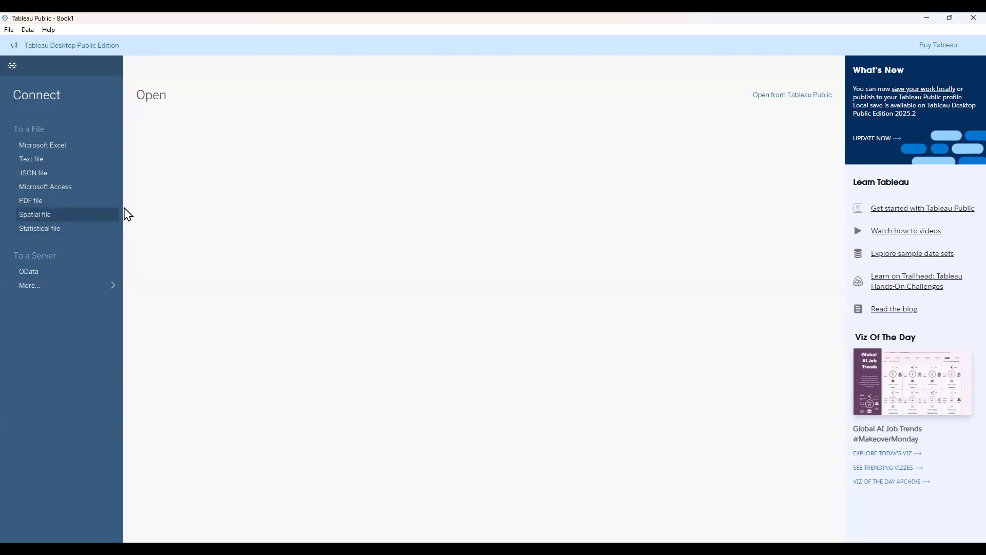
Connect to the Mahogany Mary 2018 Sales Data Excel workbook, previewing 5 fields and 100 rows.
left_click(60, 146)
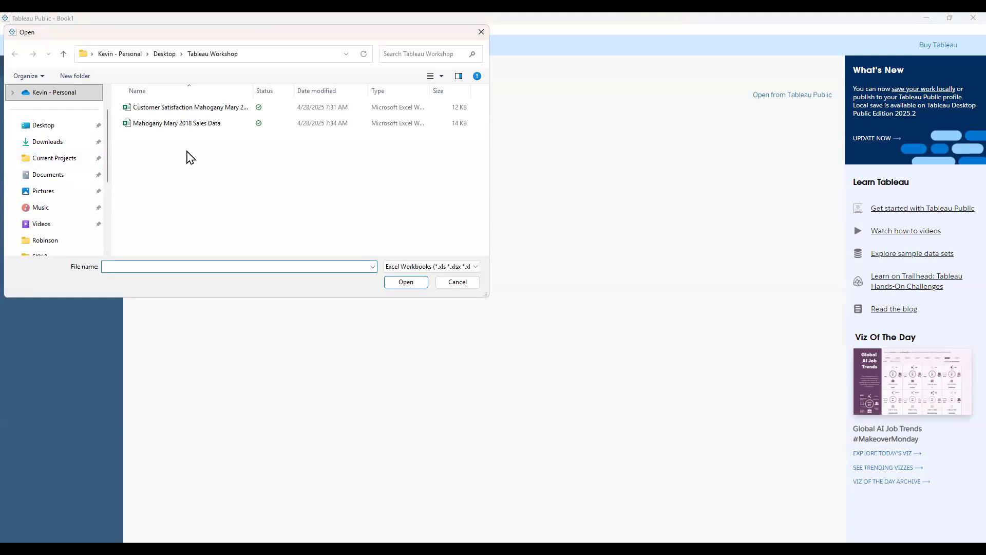
left_click(191, 127)
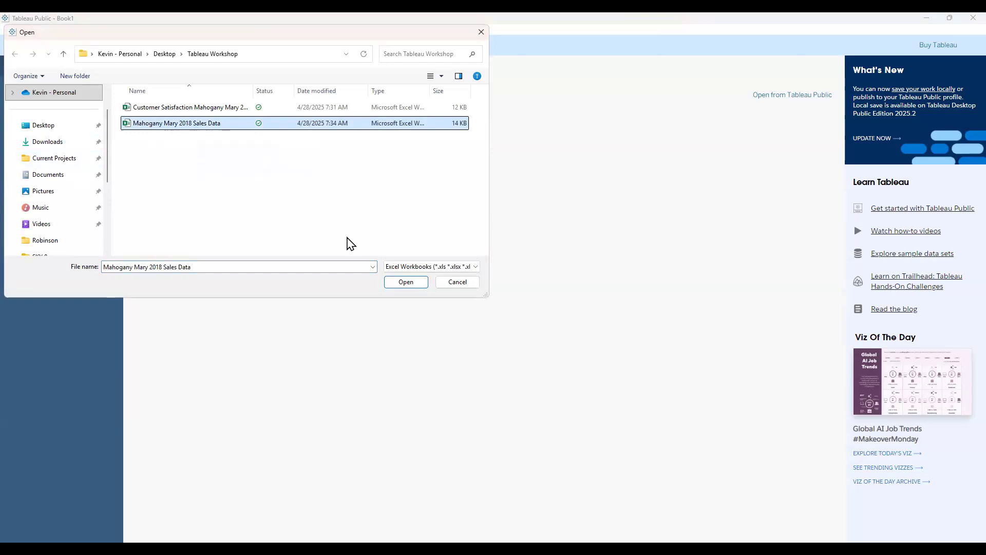
left_click(396, 284)
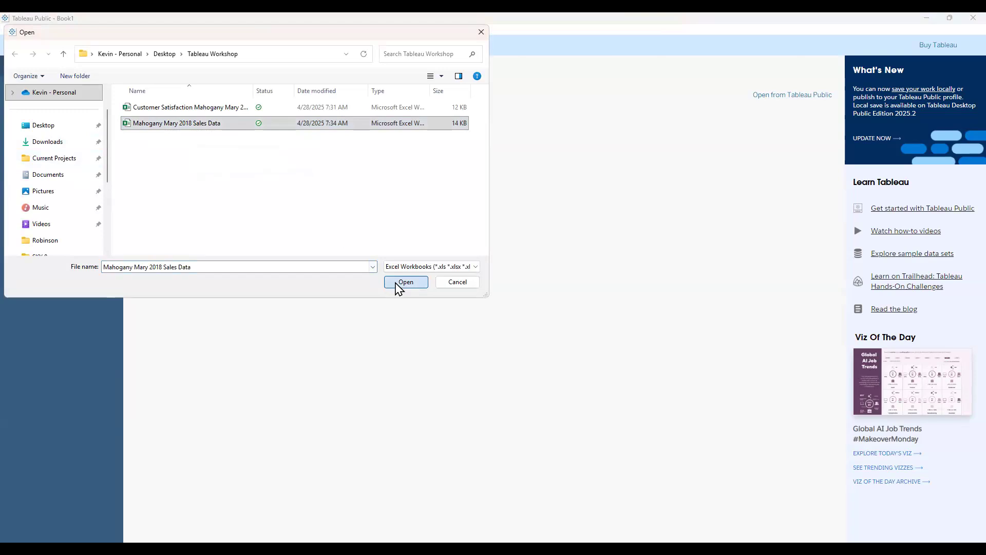
left_click(404, 282)
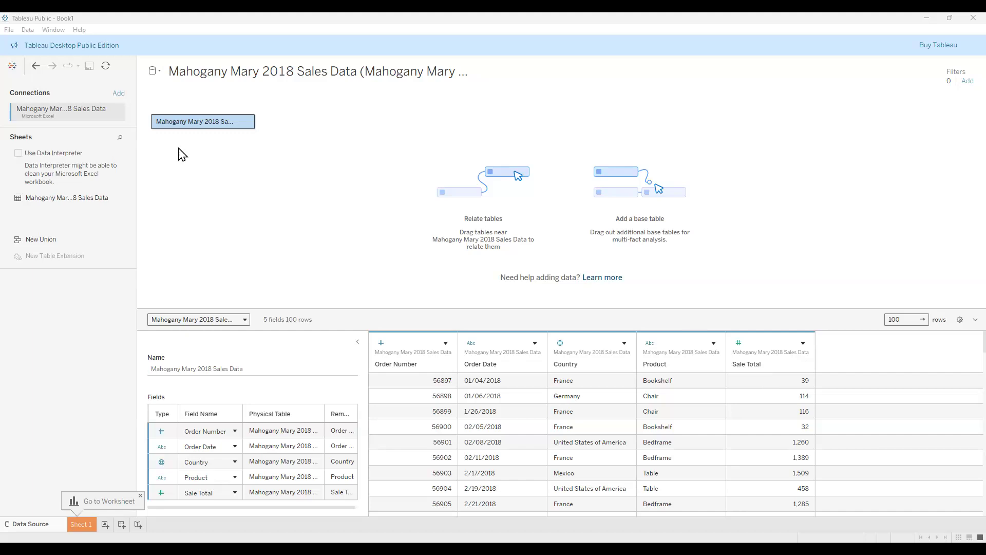
Add the Customer Satisfaction Mahogany Mary 2018 Excel workbook as a connection and select its Customer Satisfaction sheet.
left_click(118, 93)
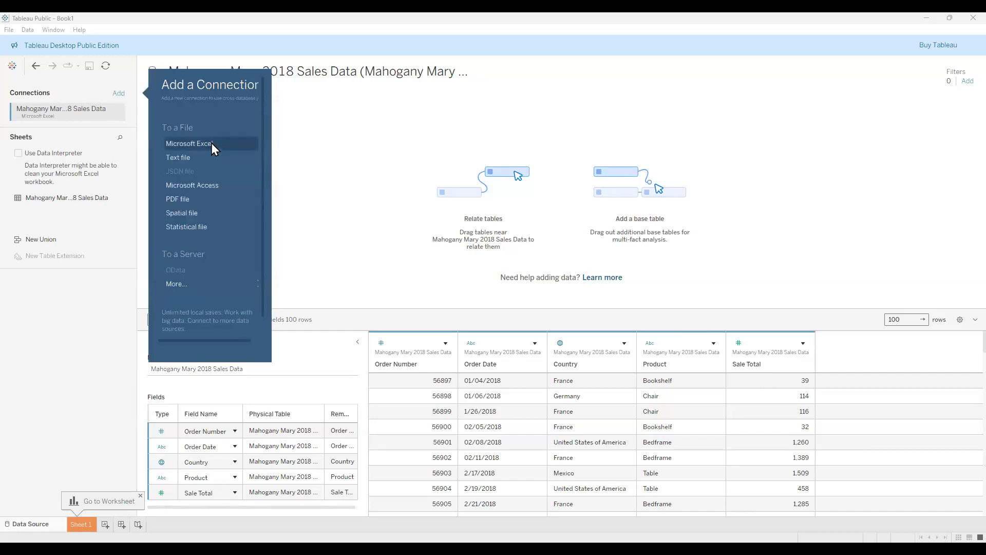
left_click(211, 143)
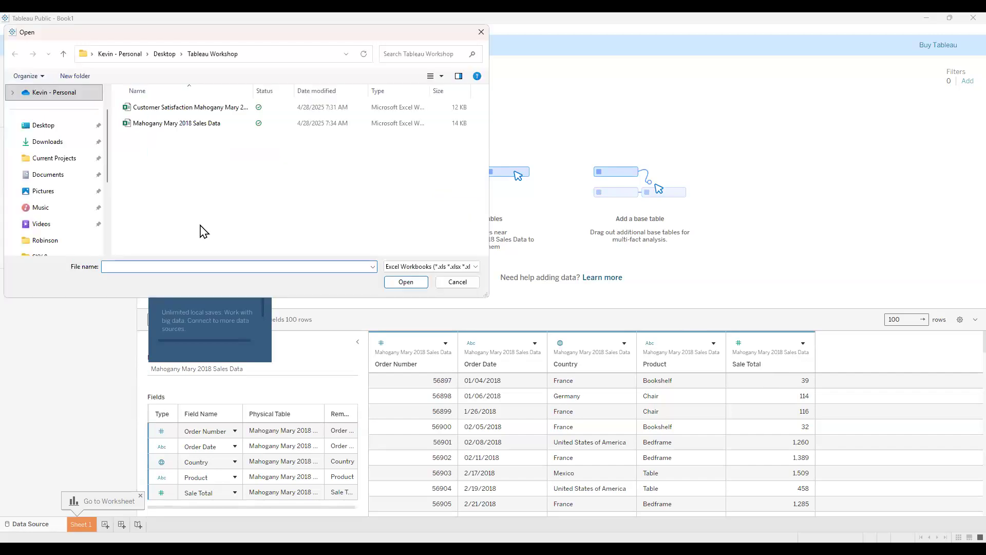
left_click(169, 108)
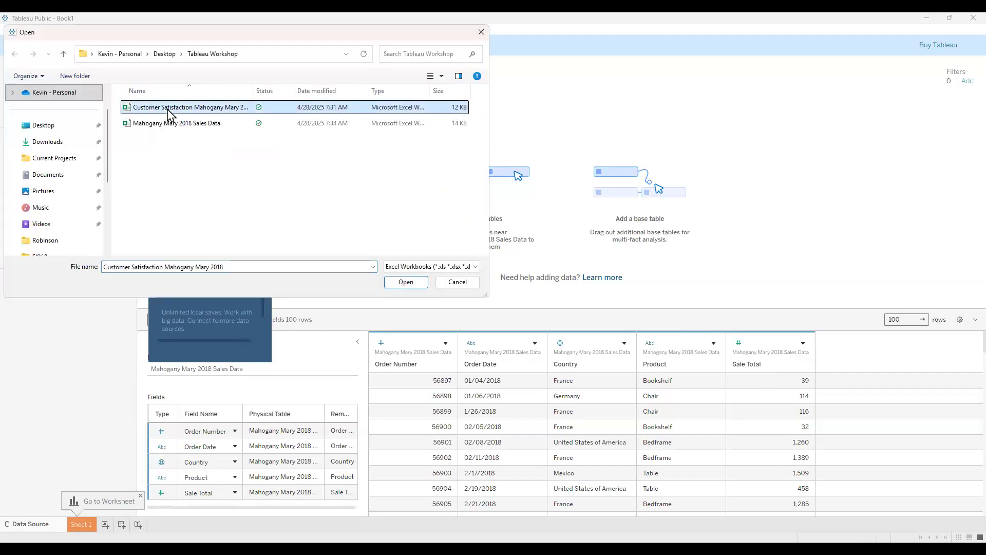
left_click(406, 282)
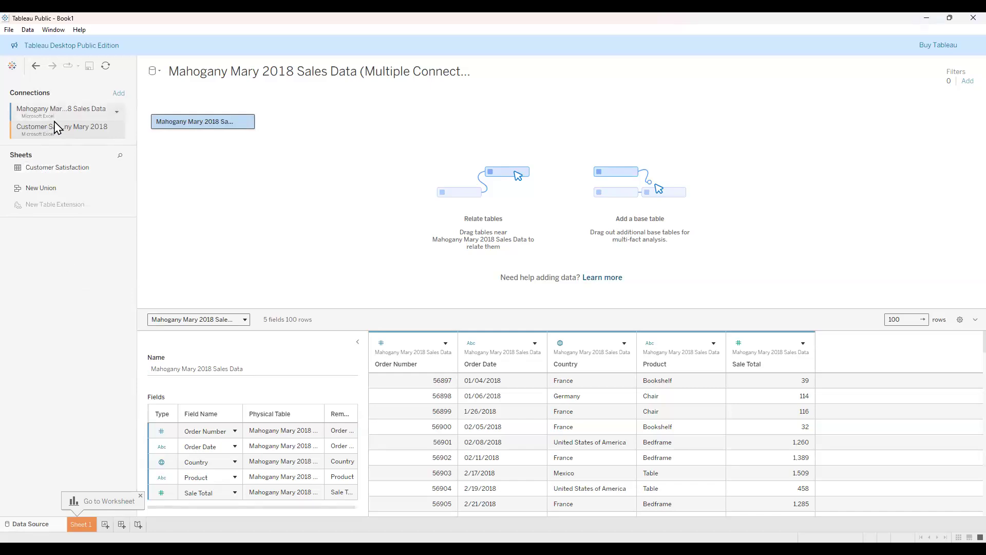
left_click(54, 172)
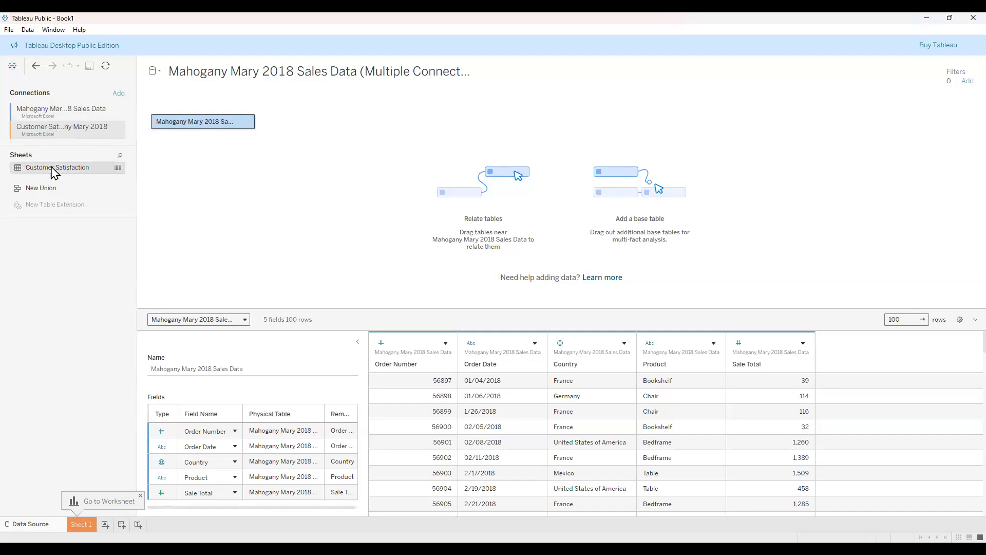
Relate the Customer Satisfaction sheet to the sales table on Order Number = Order Number.
left_click_drag(54, 173, 397, 123)
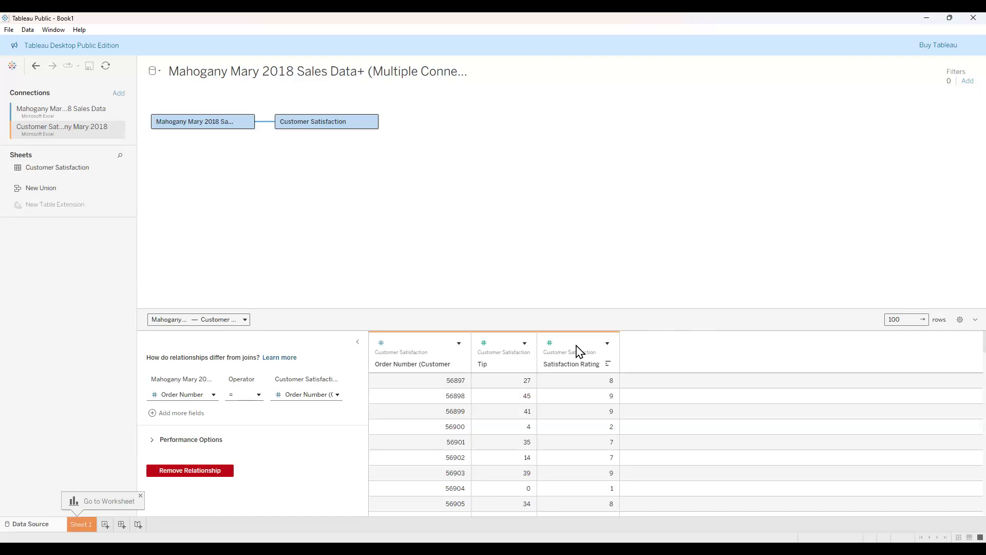
left_click(606, 344)
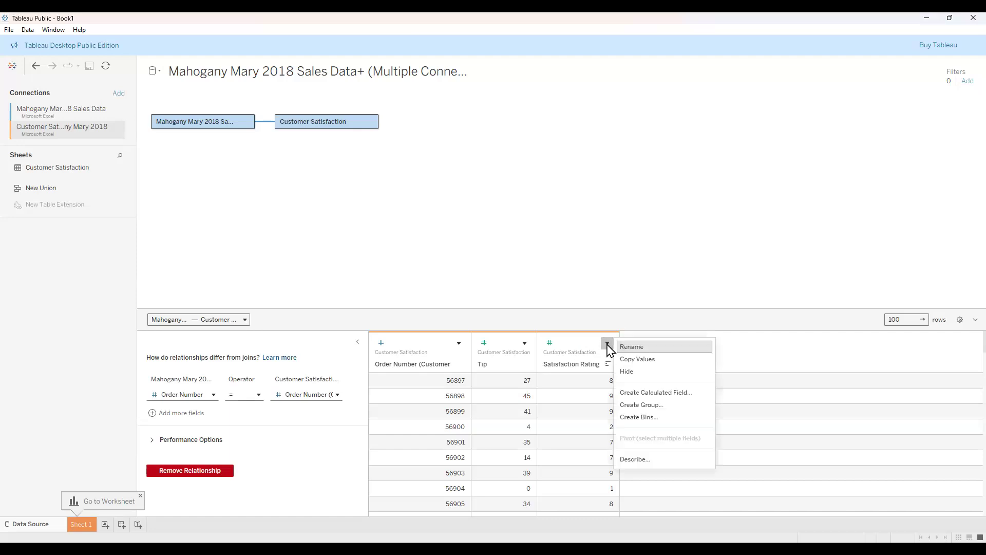
Close the Satisfaction Rating dropdown and show its data-type menu instead.
left_click(607, 339)
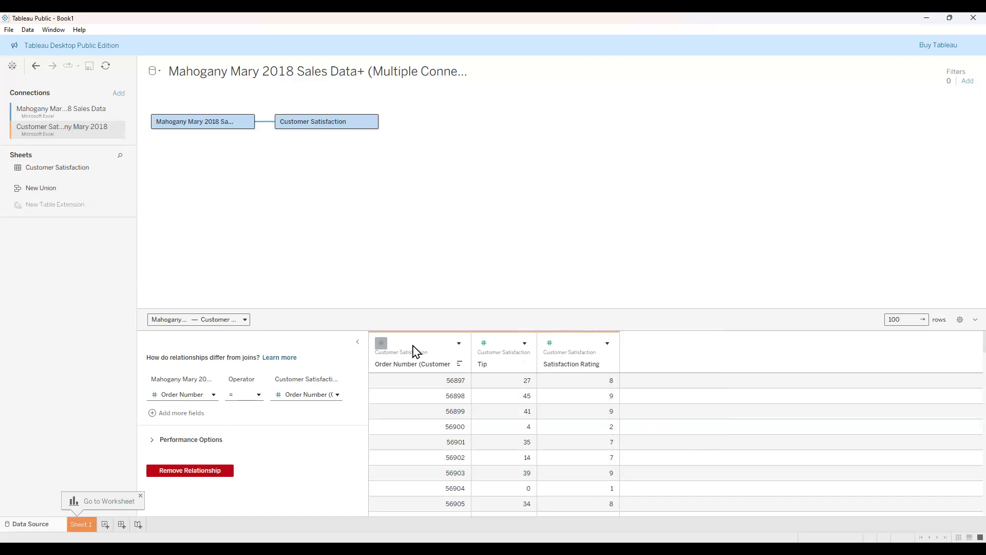
left_click(550, 343)
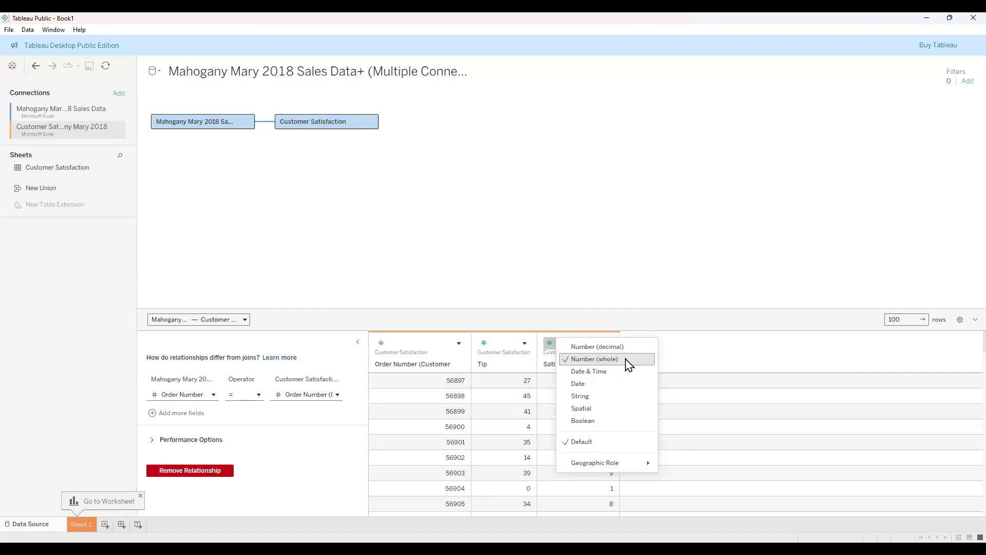
Make Satisfaction Rating and Tip decimal number fields.
left_click(609, 350)
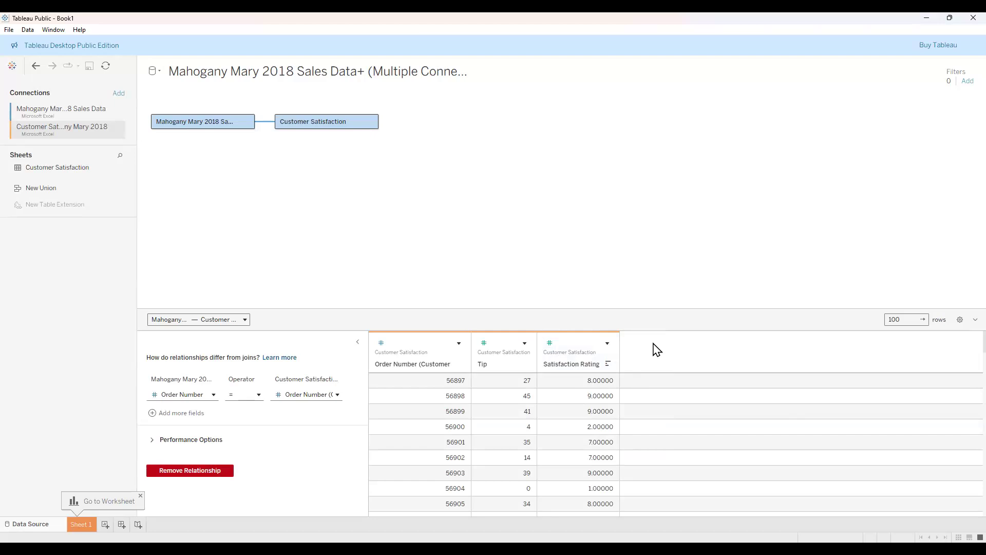
left_click(484, 343)
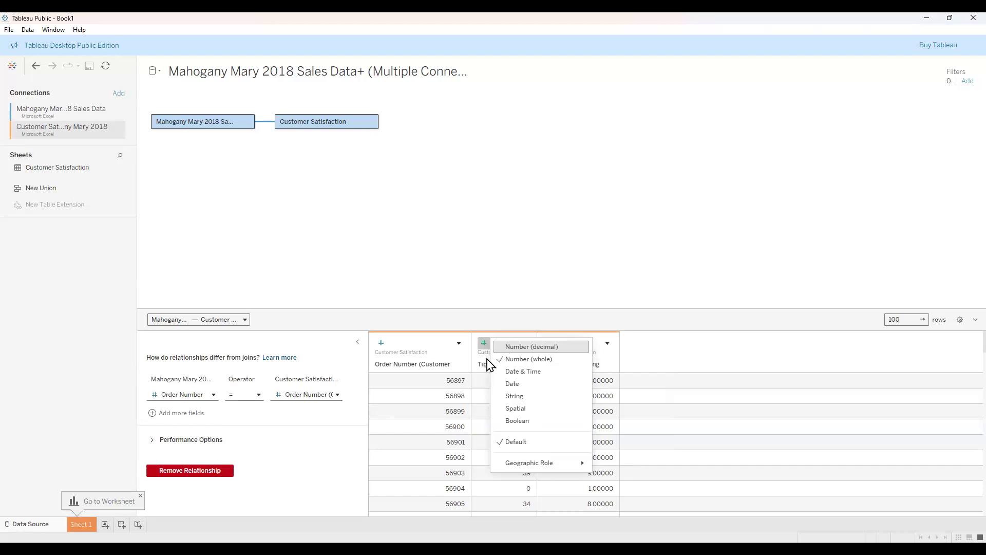
left_click(541, 347)
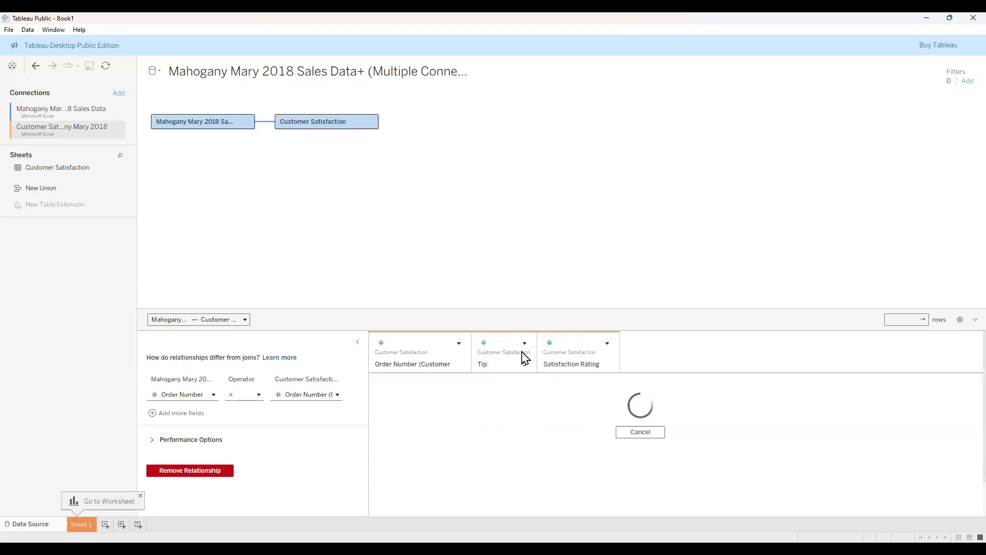
Change Satisfaction Rating back to Number (whole) and show the Mahogany Mary 2018 Sales Data table.
left_click(485, 342)
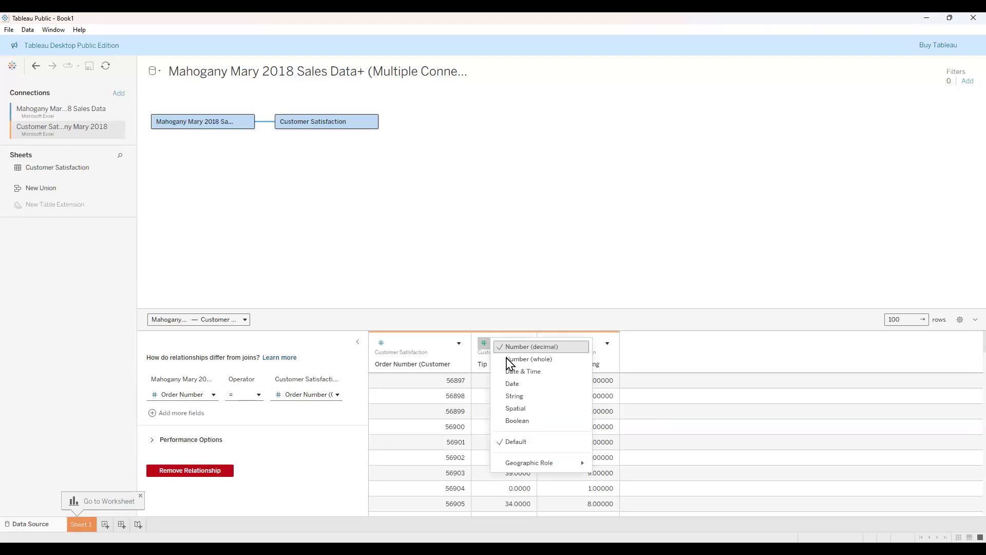
left_click(522, 347)
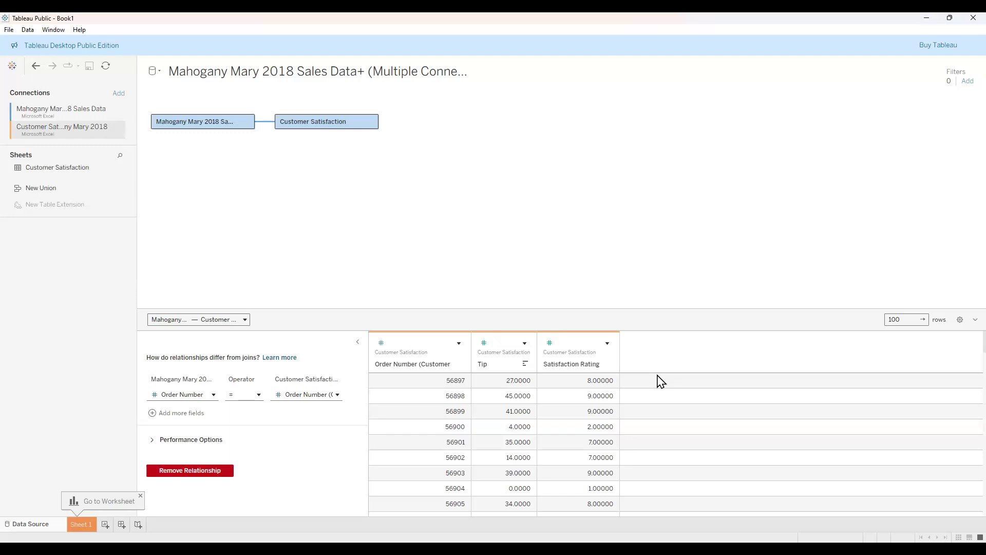
left_click(549, 343)
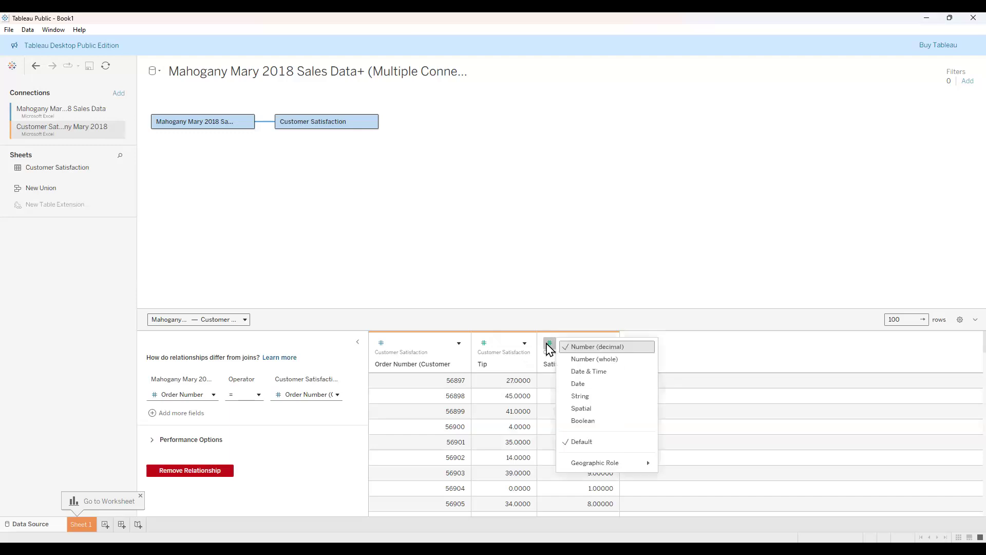
left_click(648, 359)
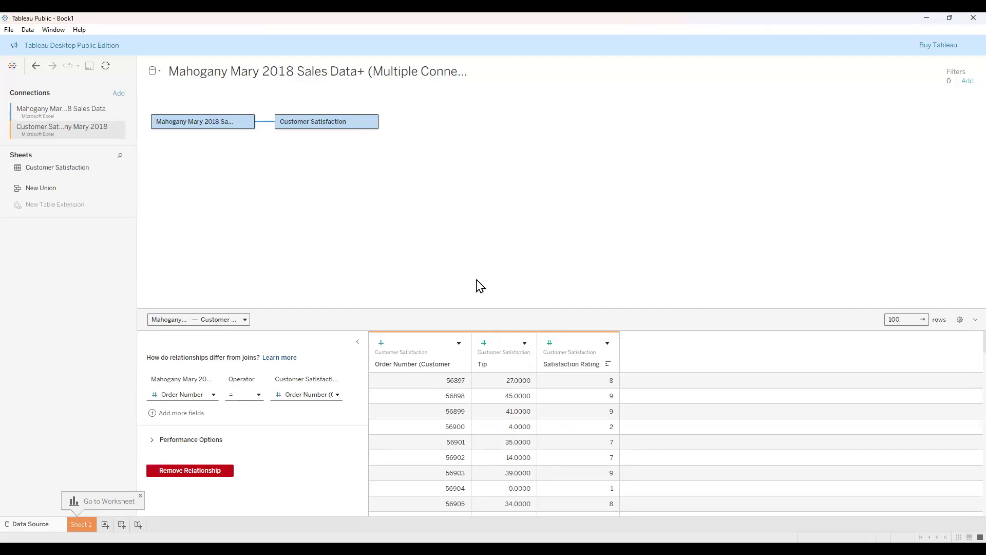
left_click(214, 122)
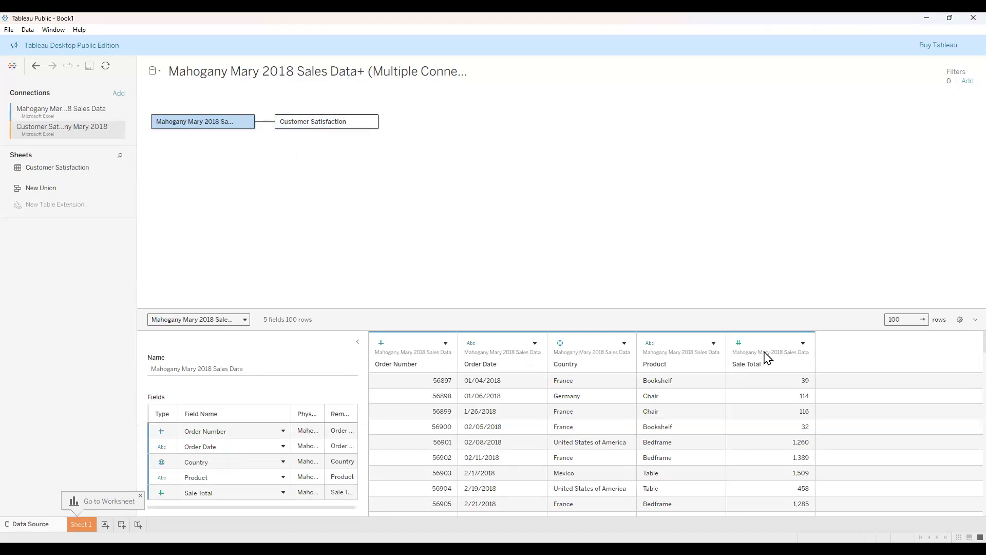
Set Sale Total to Number (decimal) so values read 39.00, 114.00.
left_click(739, 344)
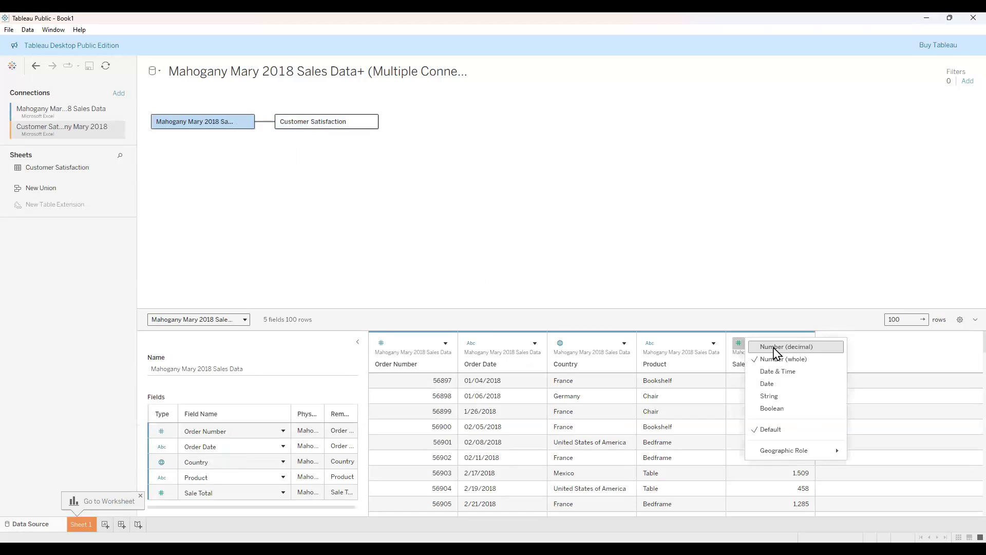
left_click(775, 348)
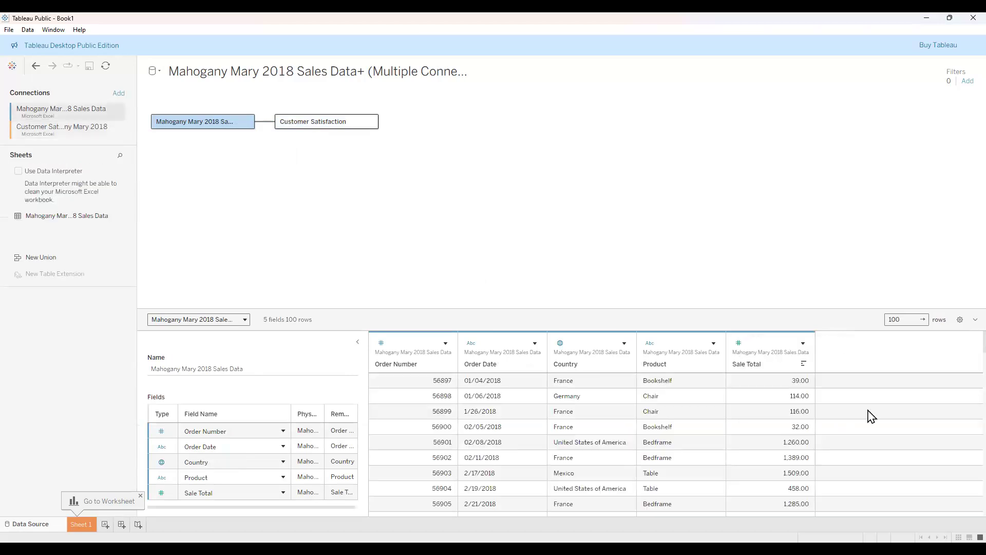
scroll(868, 412, "down", 2)
scroll(802, 385, "up", 2)
Check the Product and Country data types, leaving Product as a string.
left_click(650, 343)
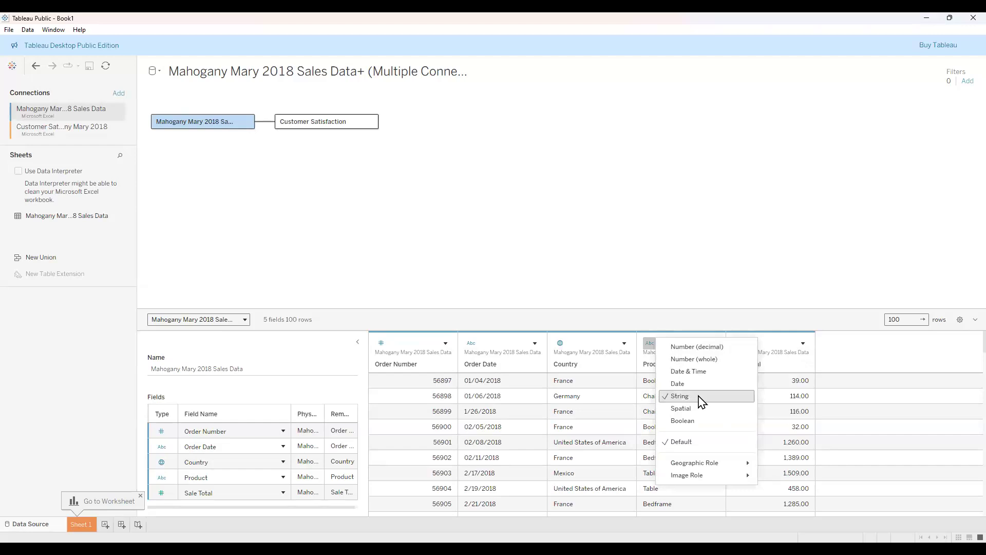
left_click(701, 401)
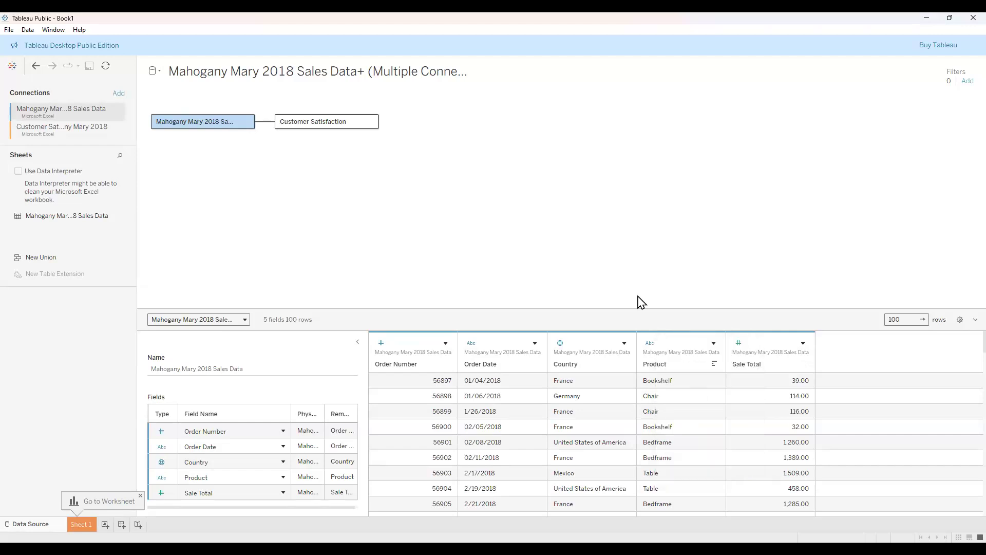
left_click(560, 344)
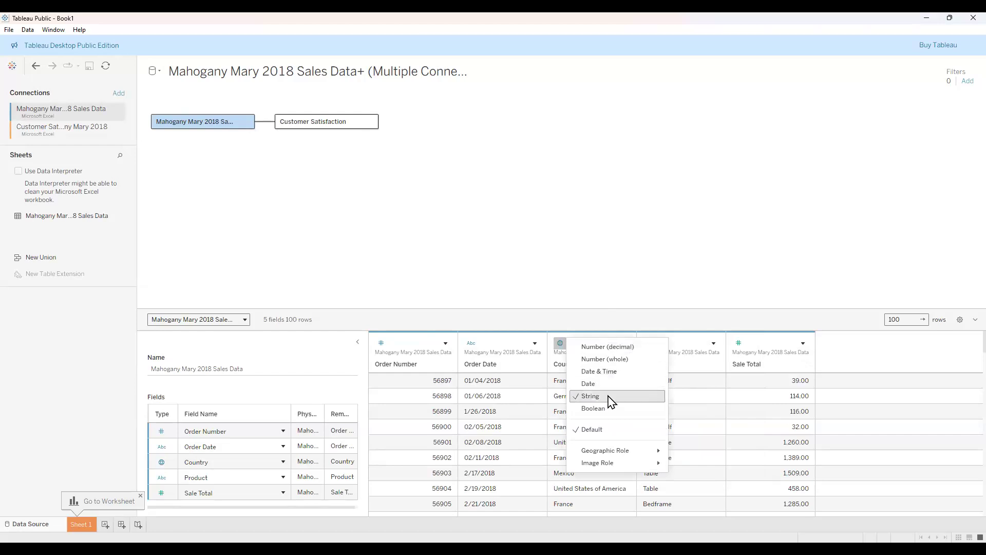
mouse_move(623, 453)
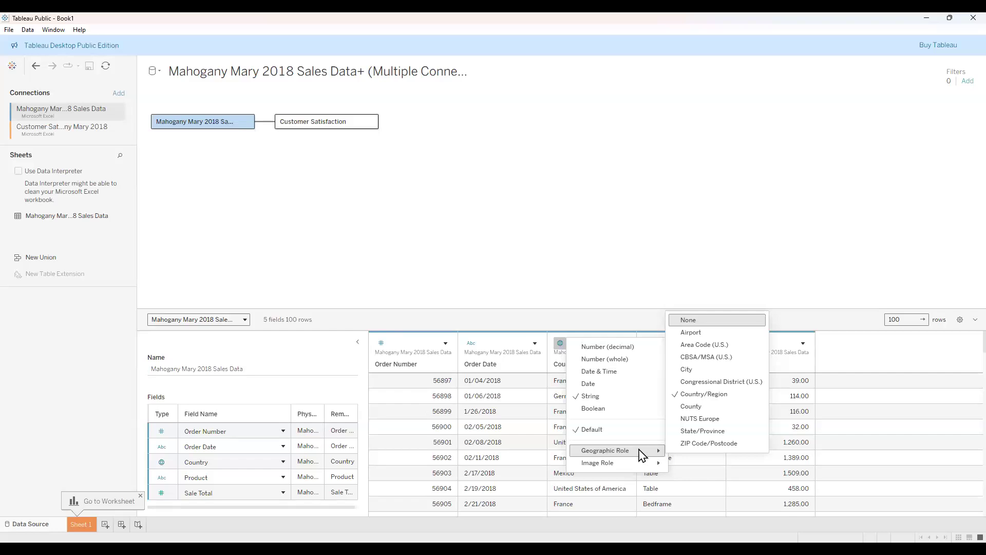
Leave Country unchanged and convert Order Date from text into a Date field.
left_click(576, 303)
left_click(473, 344)
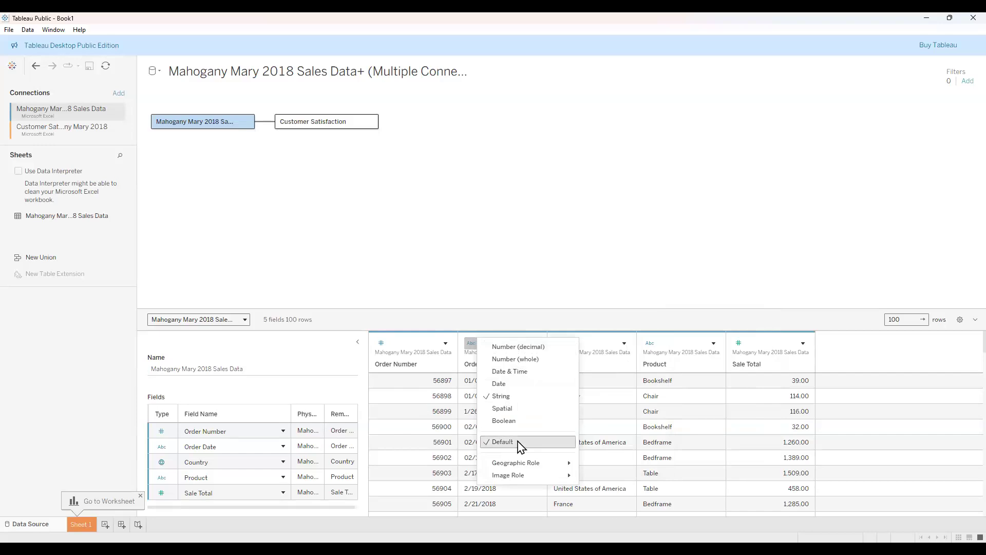
left_click(520, 391)
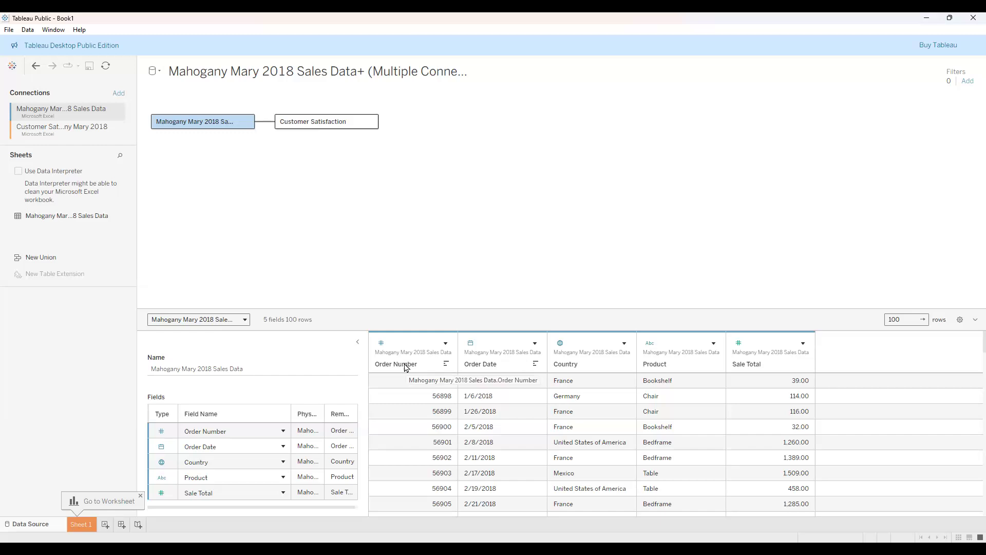
left_click(382, 343)
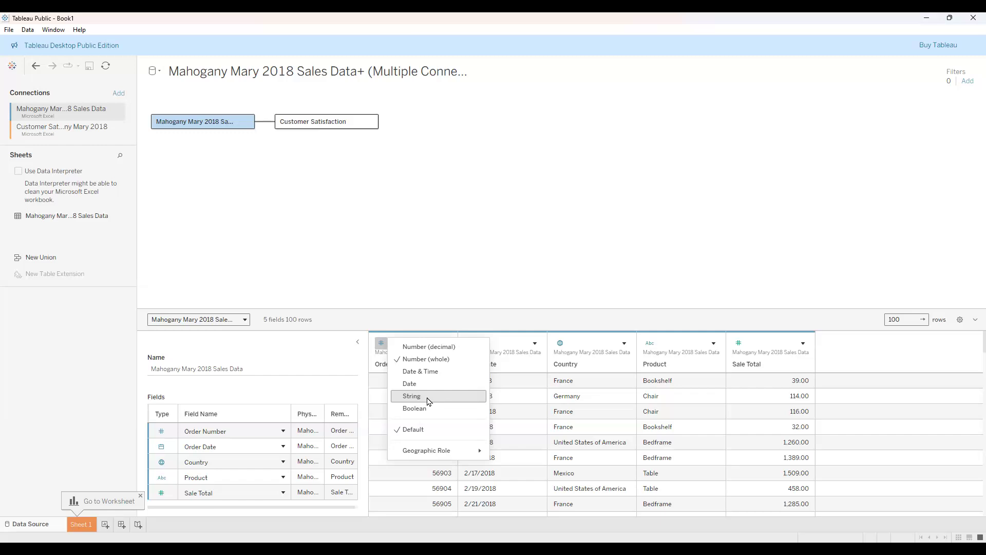
Set the sales table's Order Number to String and review the resulting type-mismatch alert.
left_click(430, 401)
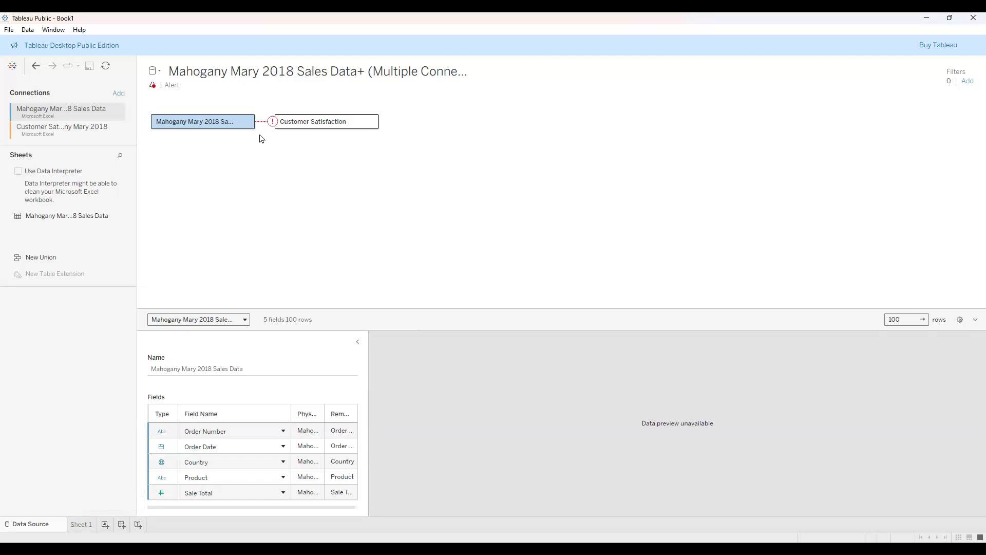
mouse_move(262, 130)
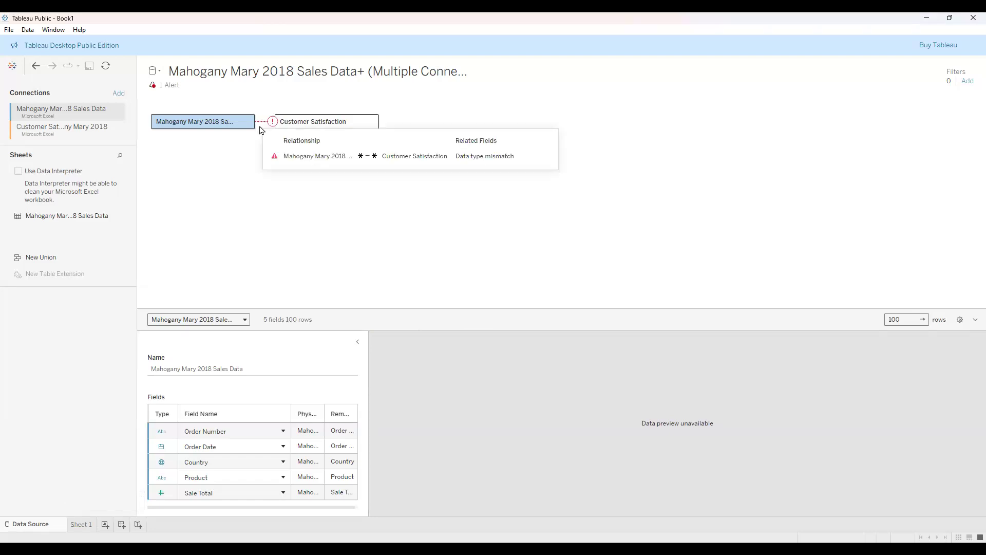
left_click(173, 91)
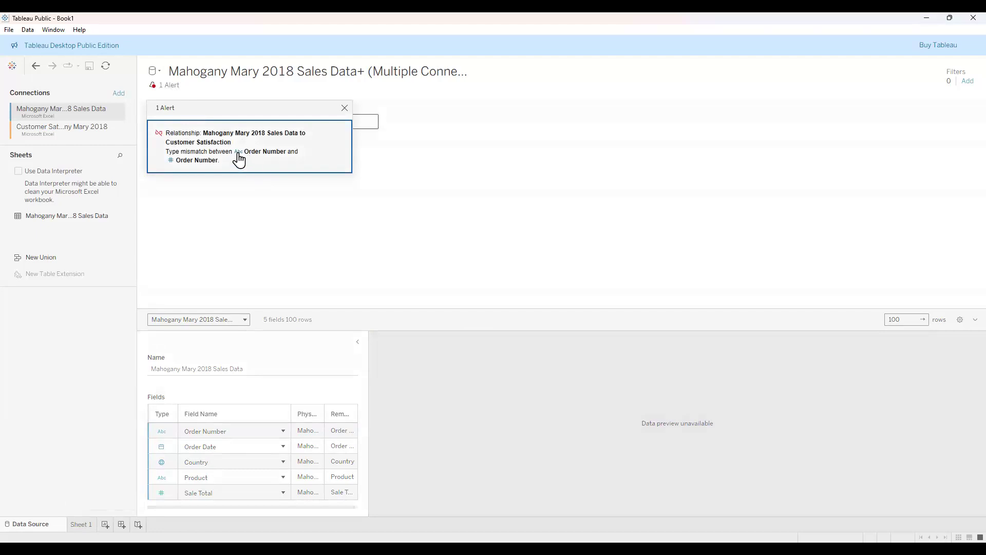
left_click(184, 189)
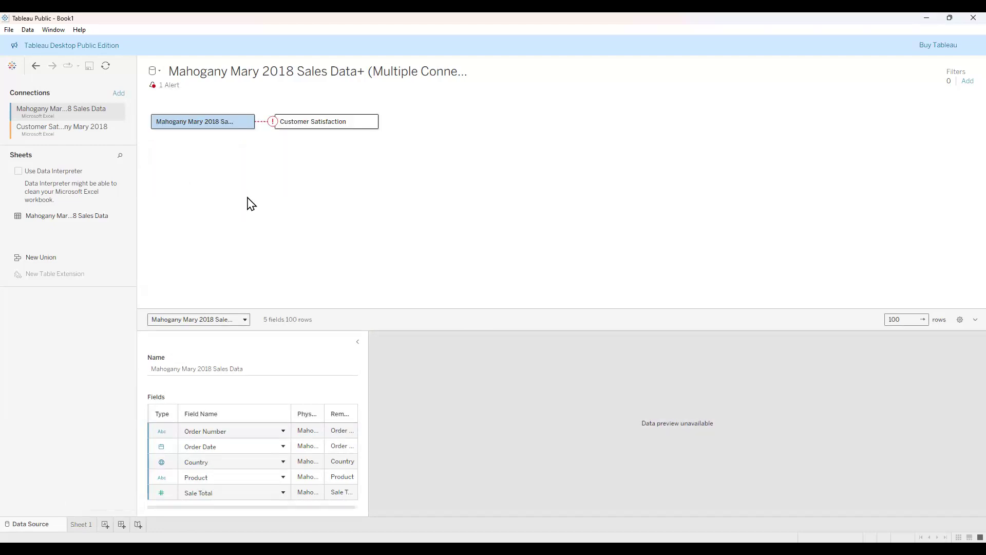
left_click(323, 126)
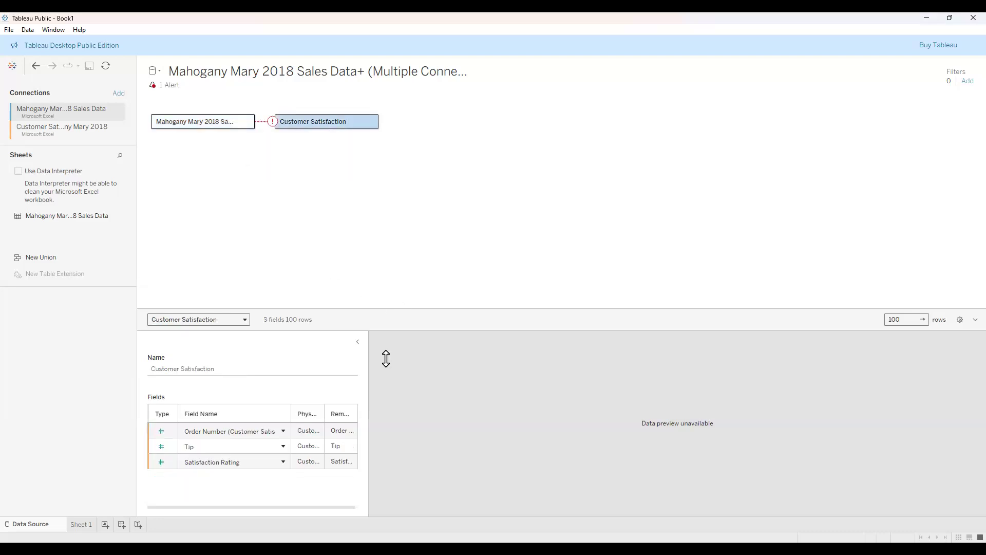
Make Customer Satisfaction's Order Number a string, keep Tip decimal, and open Sheet 1.
left_click(161, 432)
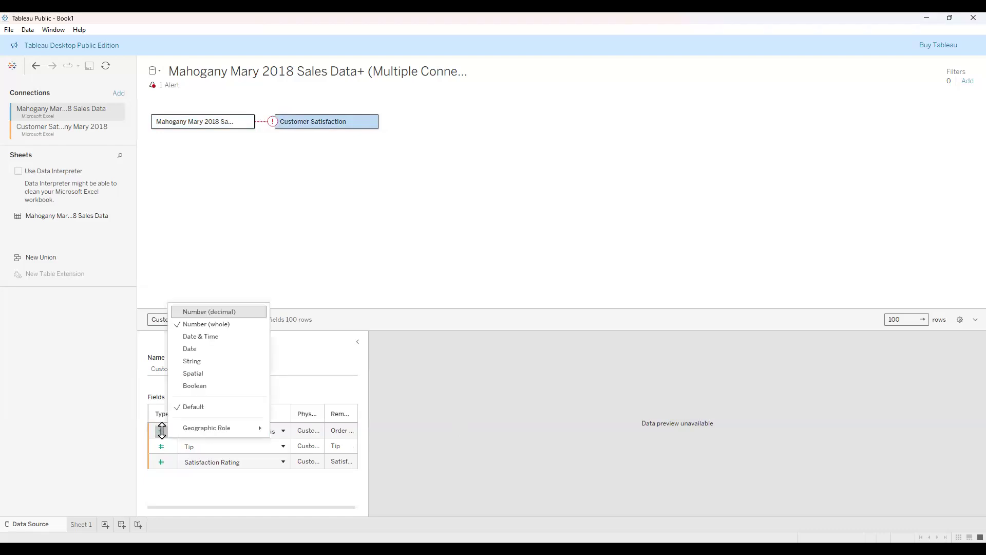
left_click(195, 361)
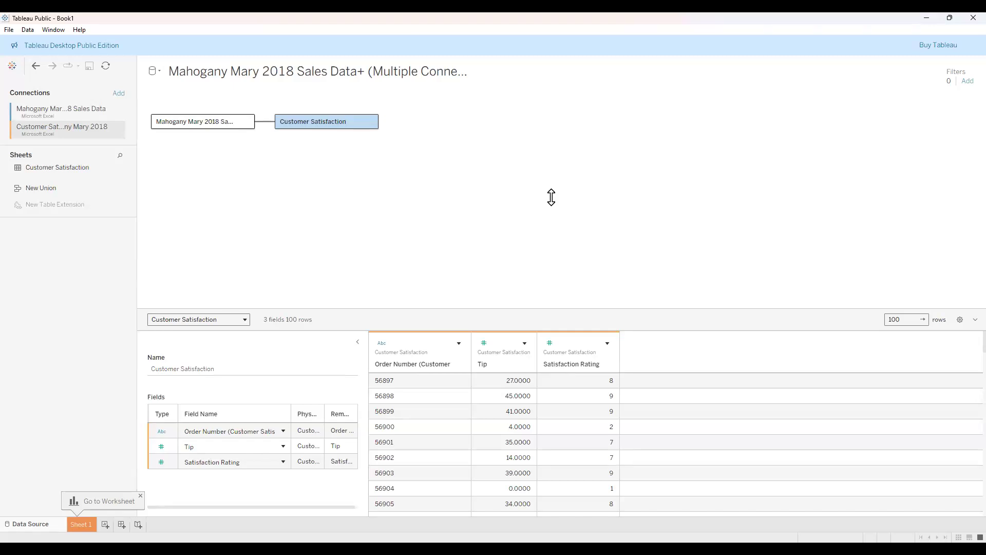
left_click(483, 342)
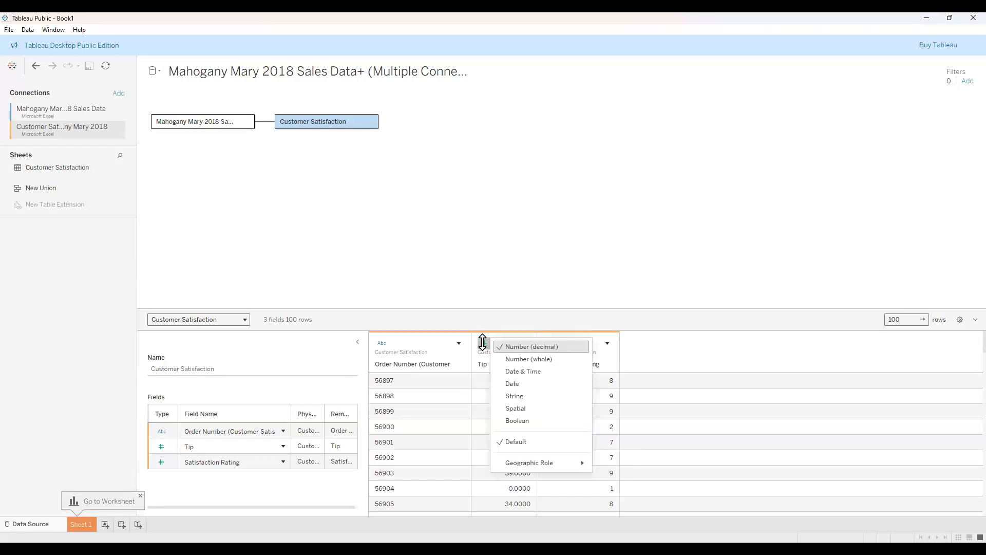
left_click(514, 287)
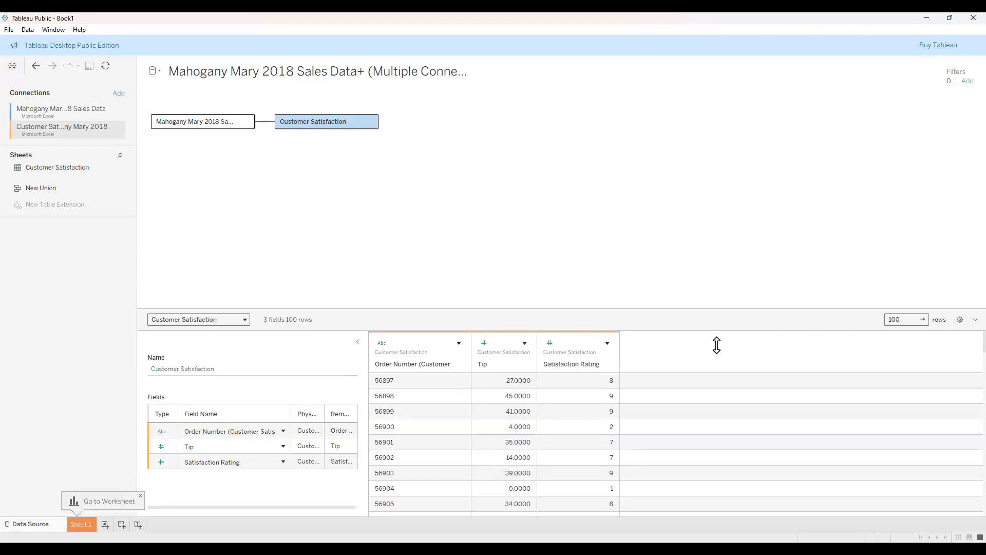
left_click(484, 343)
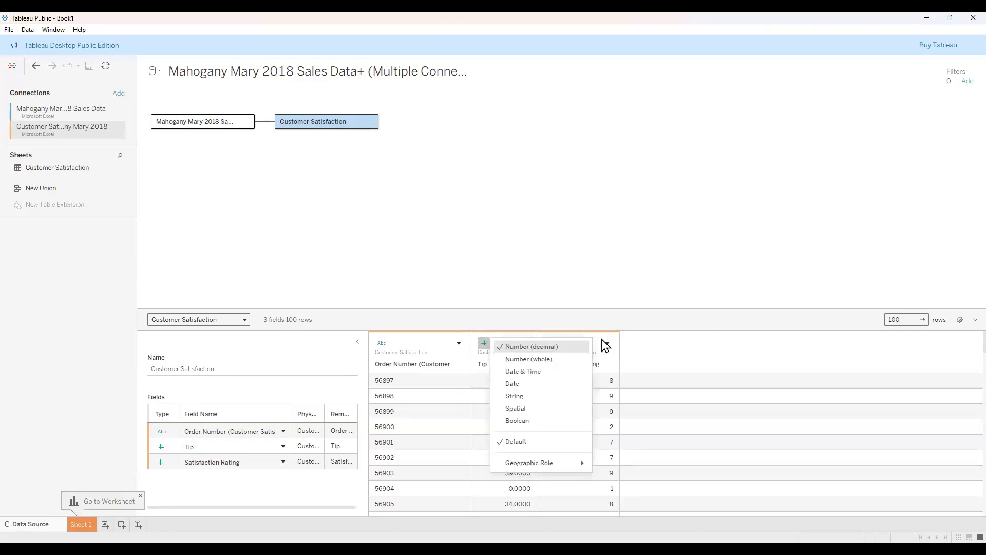
left_click(666, 351)
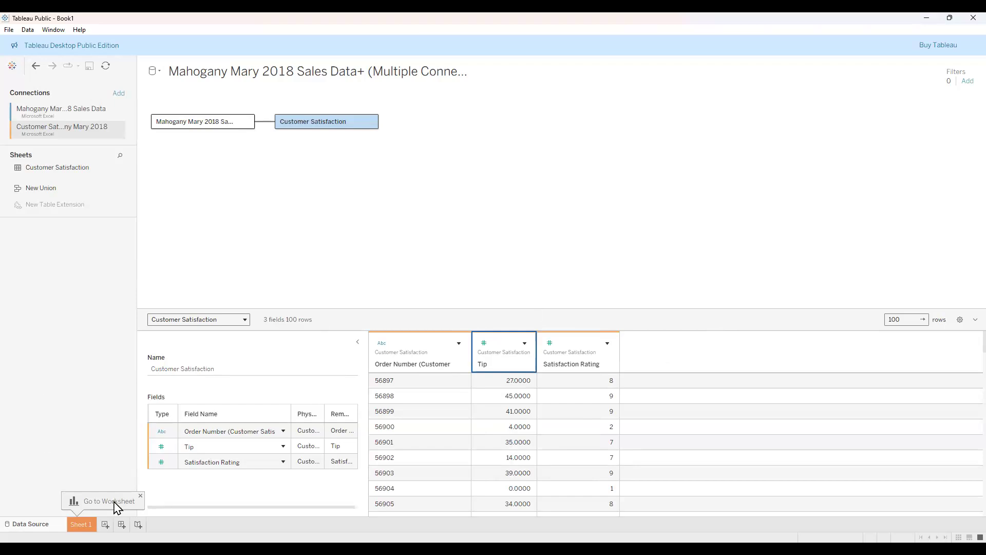
left_click(81, 525)
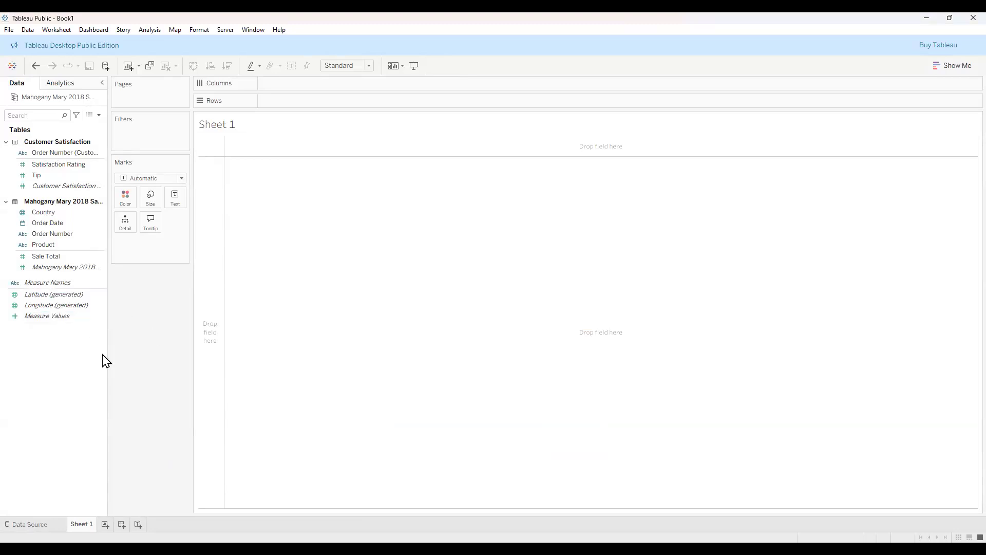
left_click(40, 294)
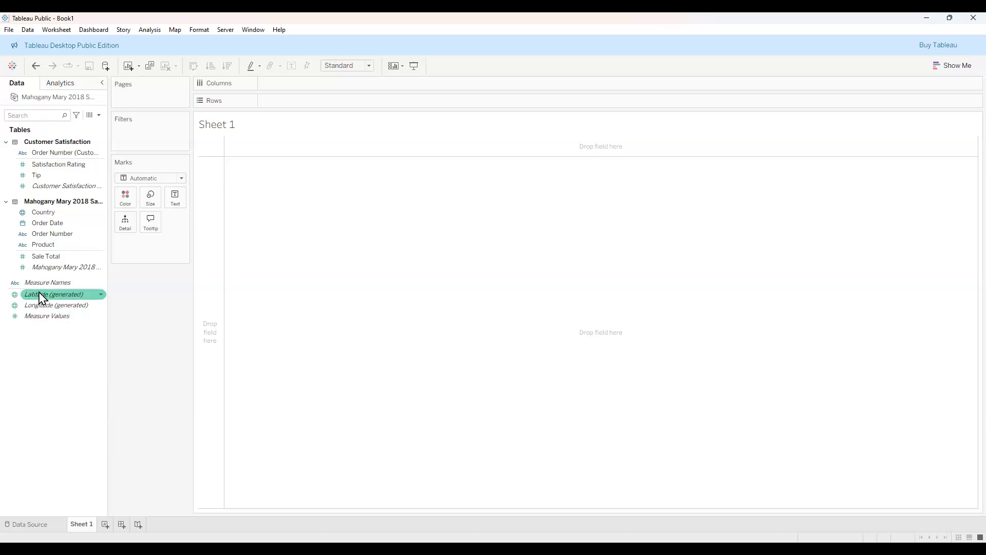
left_click(50, 283)
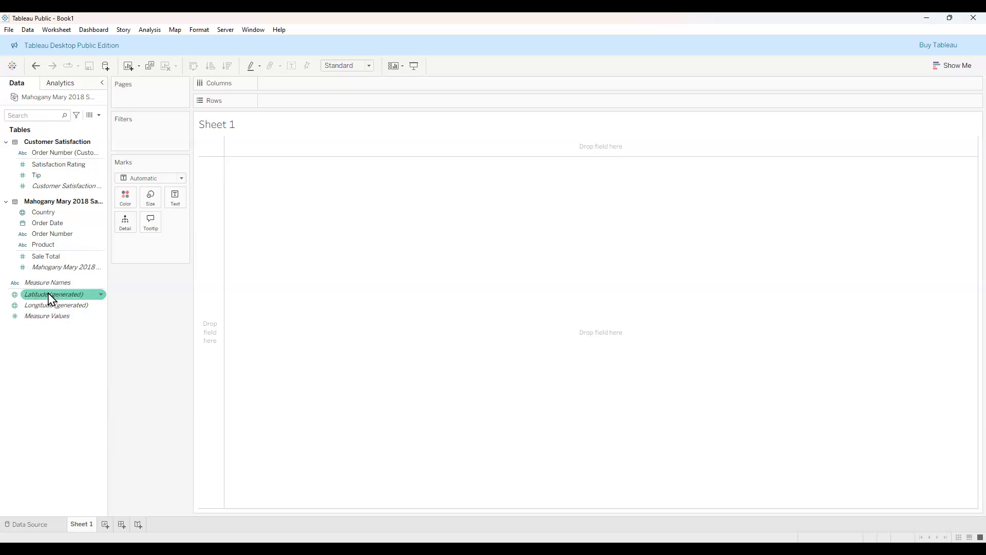
left_click(47, 153)
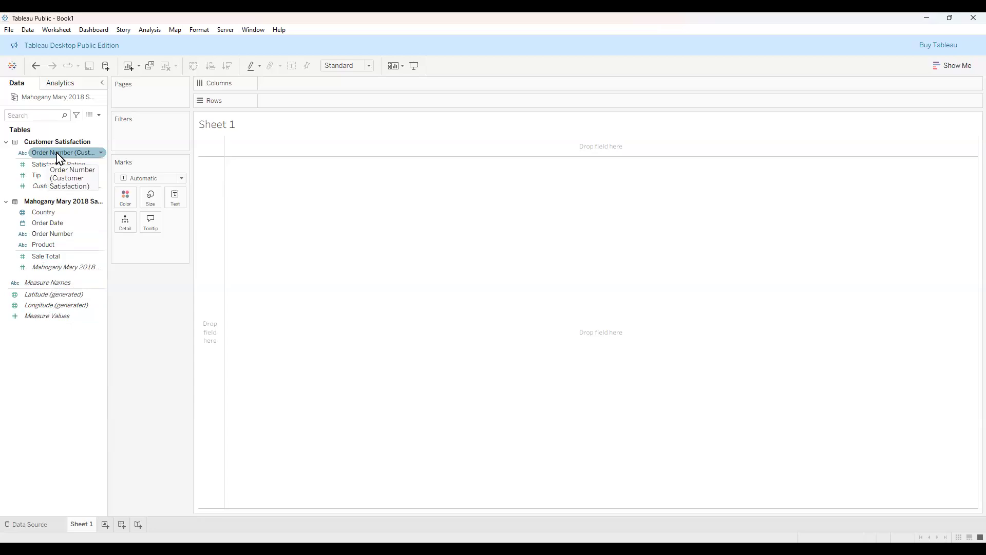
left_click(55, 164)
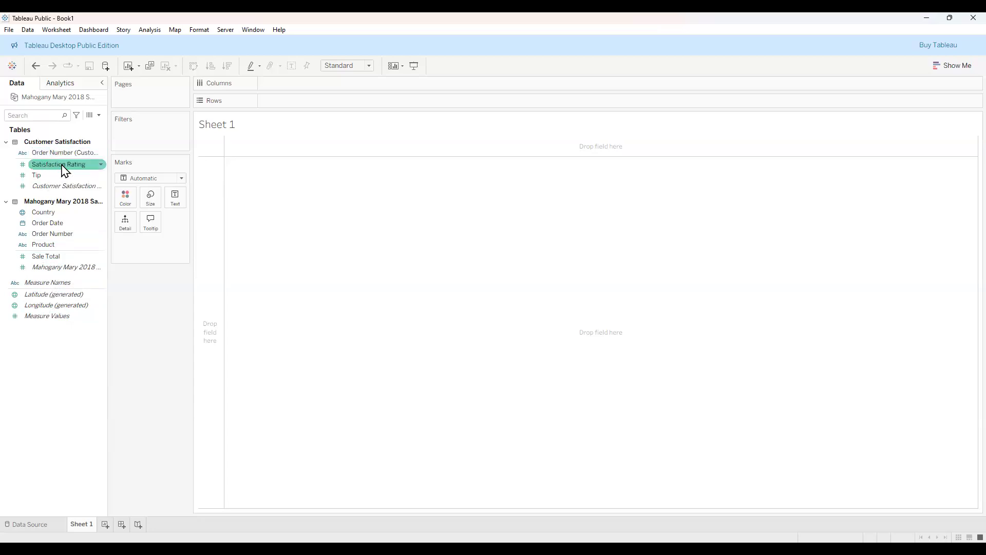
left_click(62, 174)
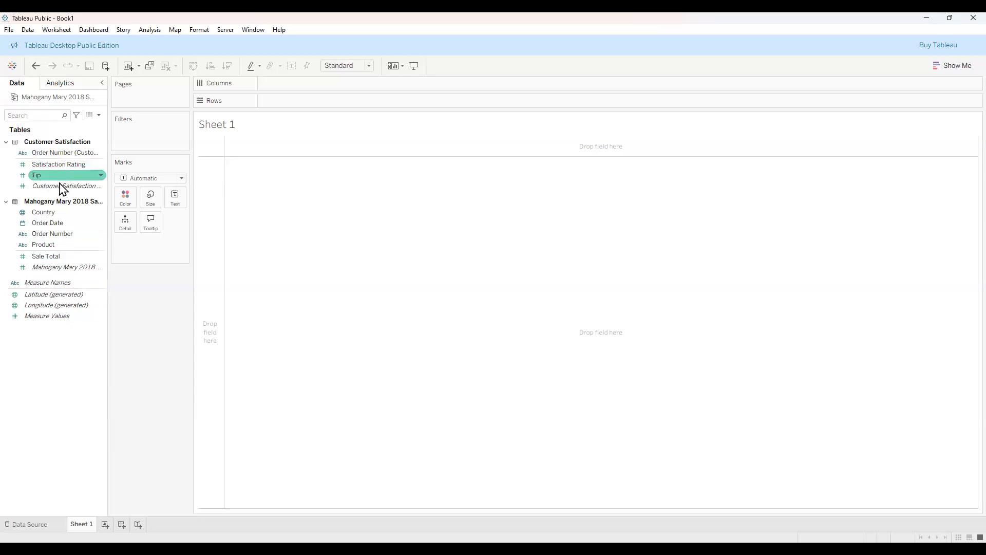
left_click(60, 212)
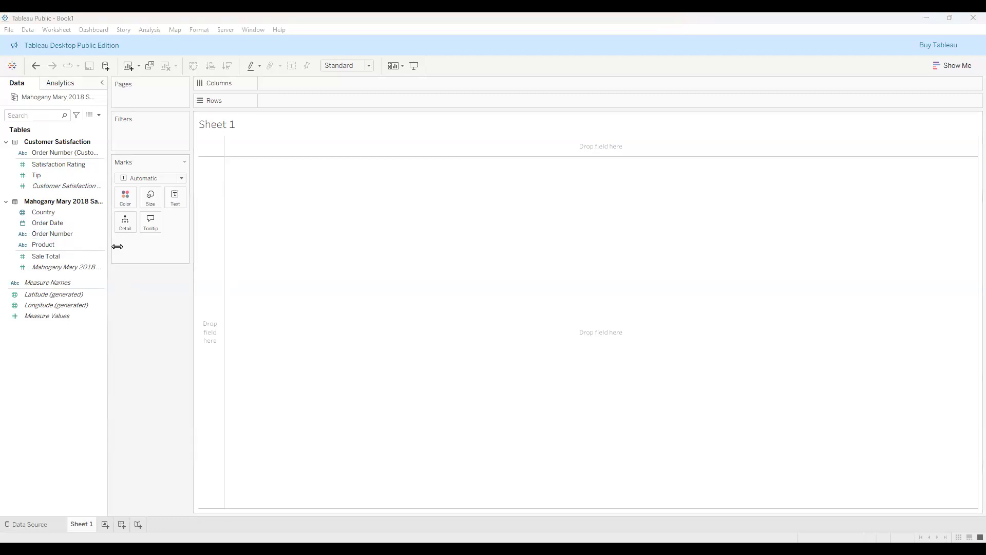
left_click(69, 225)
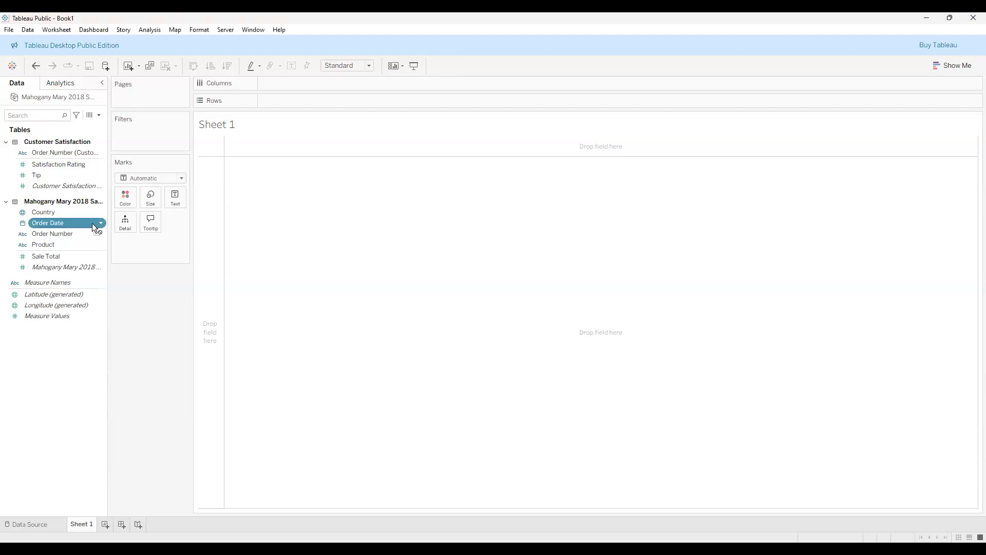
left_click_drag(102, 226, 127, 228)
left_click_drag(127, 229, 60, 234)
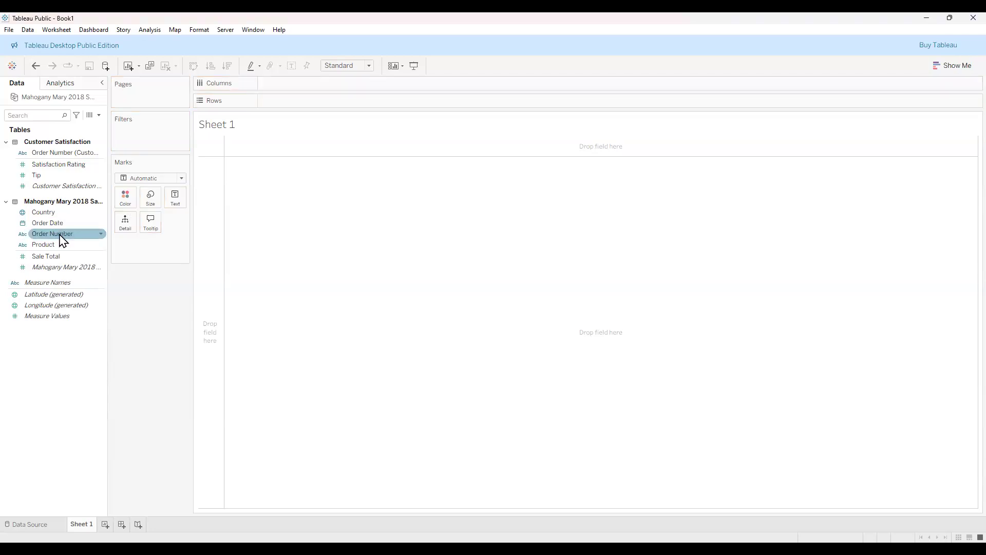
left_click_drag(60, 235, 236, 83)
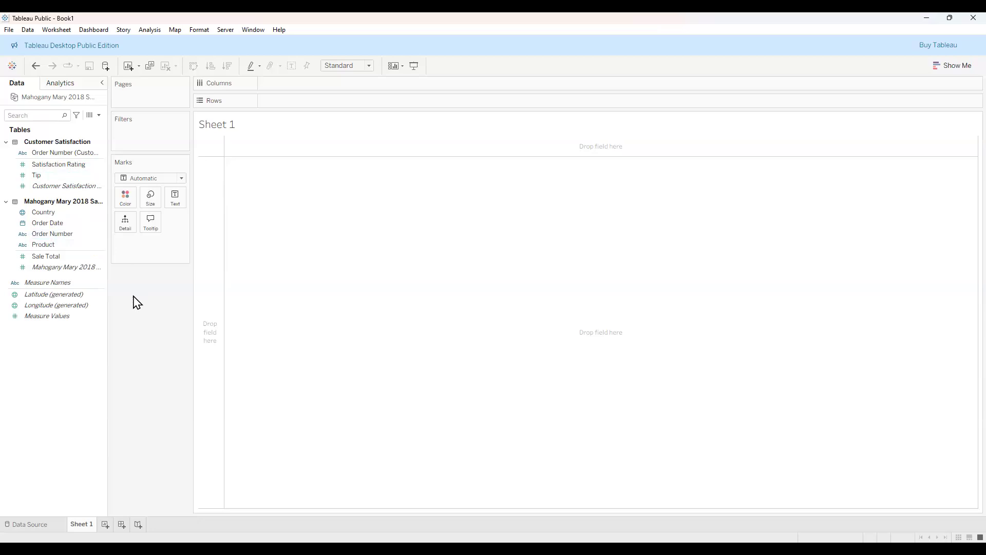
Put Product on Rows and Tip on Columns to get SUM(Tip) bars for Bedframe, Bookshelf, Chair and Table.
left_click(60, 245)
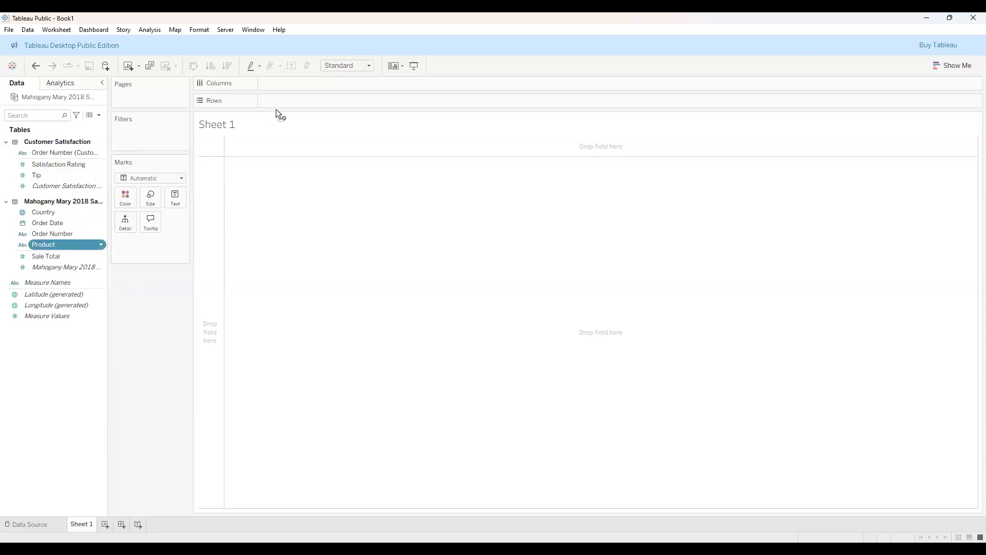
left_click_drag(297, 100, 297, 102)
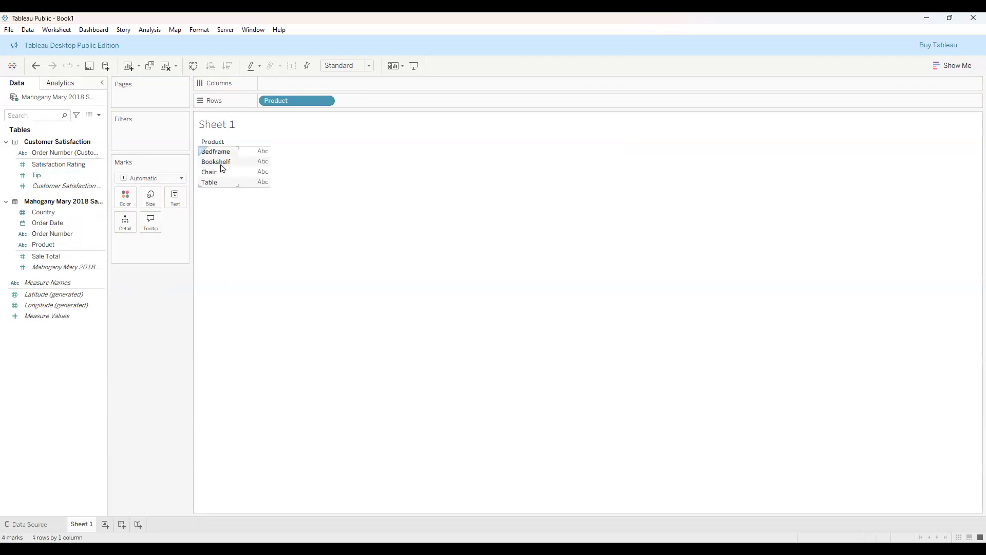
mouse_move(266, 161)
mouse_move(265, 189)
left_click(53, 177)
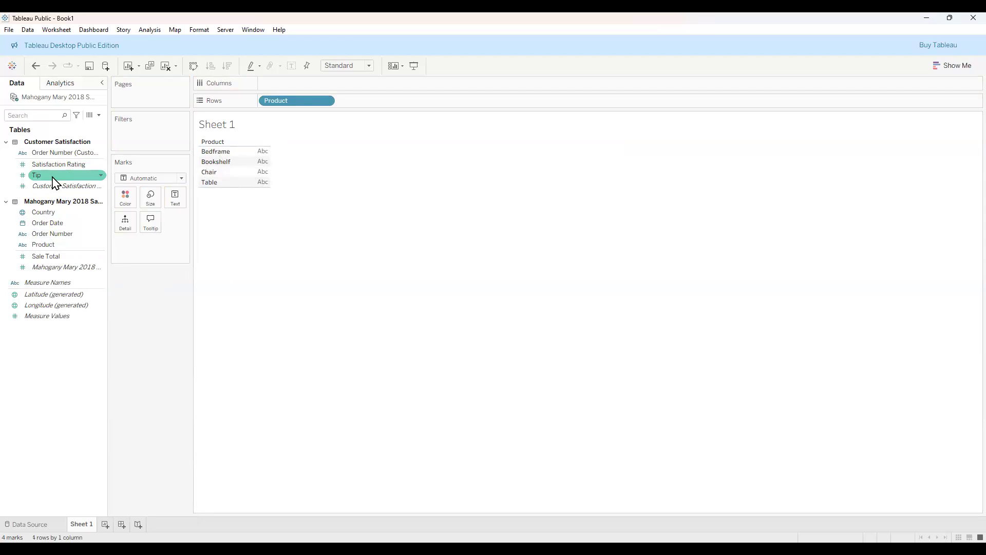
left_click_drag(51, 177, 88, 172)
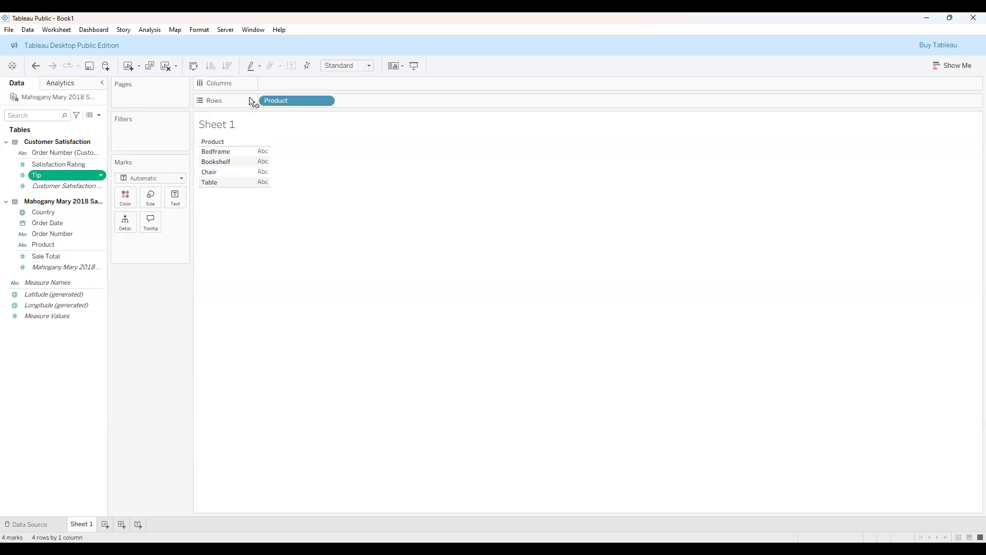
left_click_drag(273, 83, 273, 83)
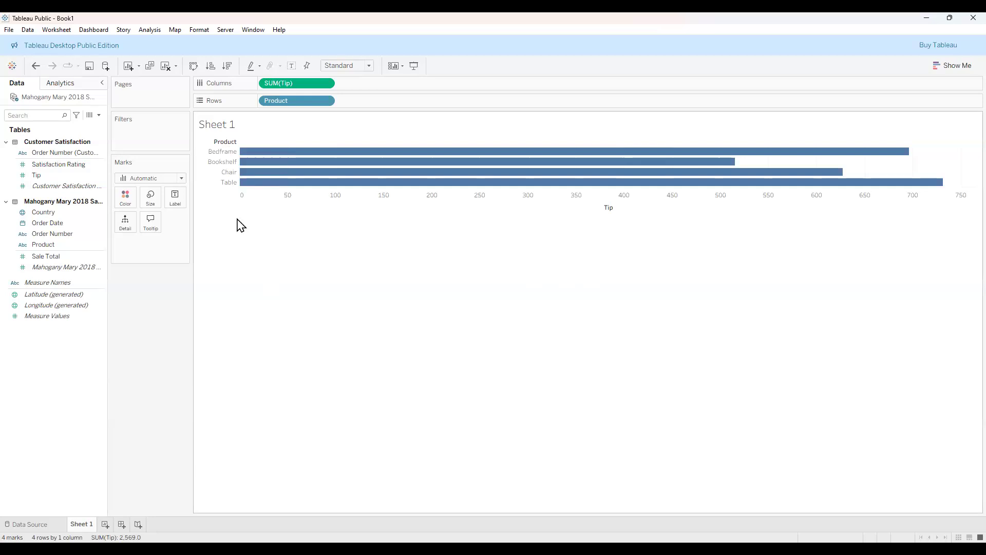
mouse_move(302, 177)
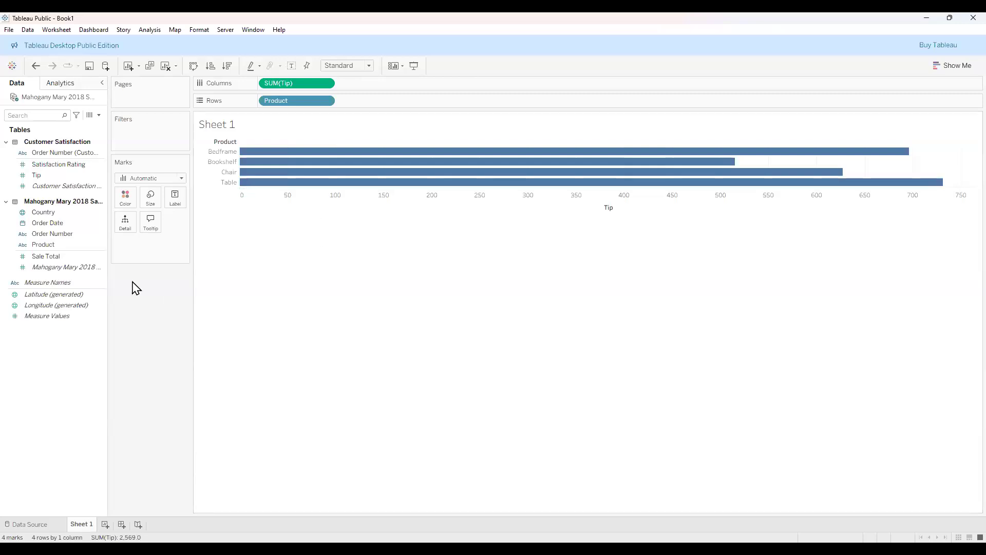
Drop Sale Total on the Marks Label so bars read Bedframe 40,733, Bookshelf 966, Chair 2,991, Table 13,652.
left_click(58, 256)
left_click_drag(58, 256, 105, 257)
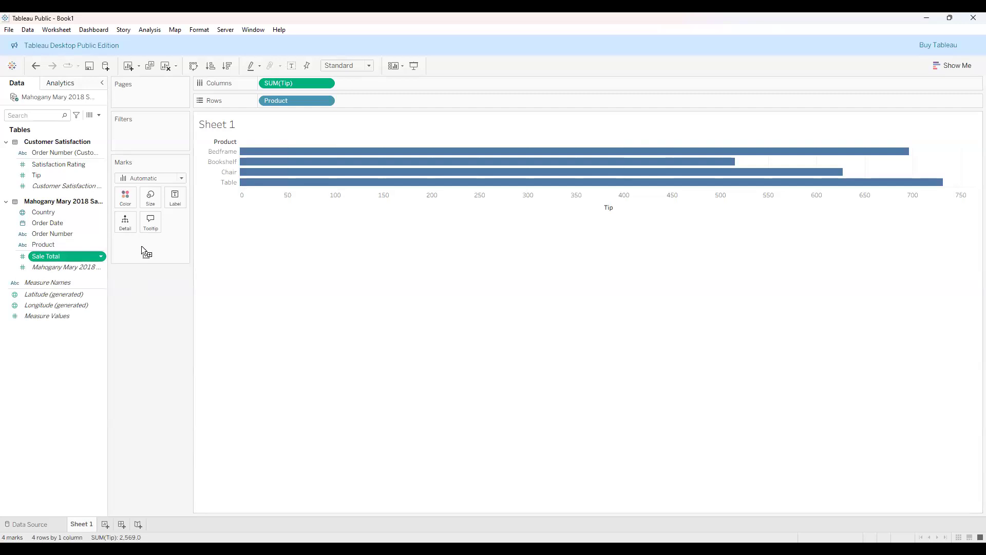
left_click_drag(142, 247, 142, 248)
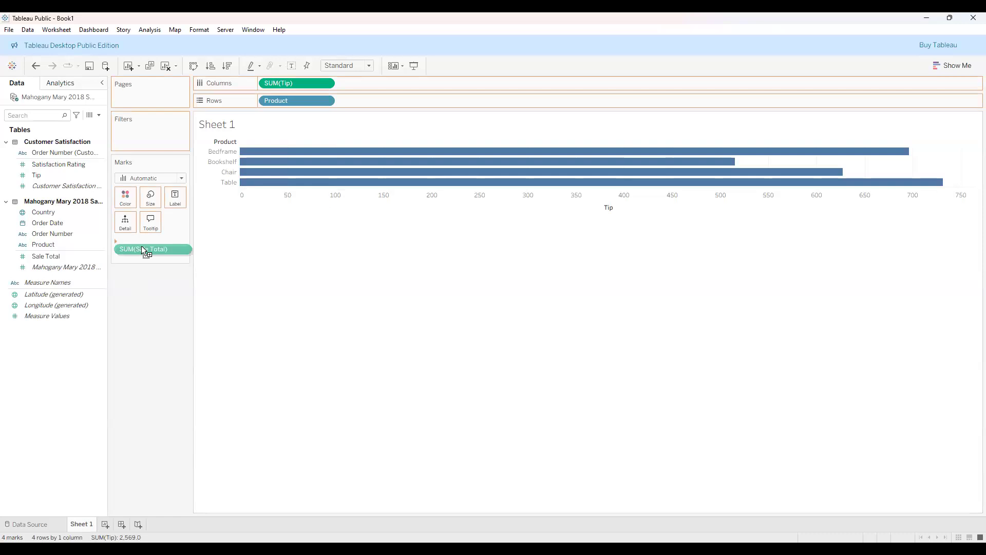
left_click_drag(143, 250, 176, 202)
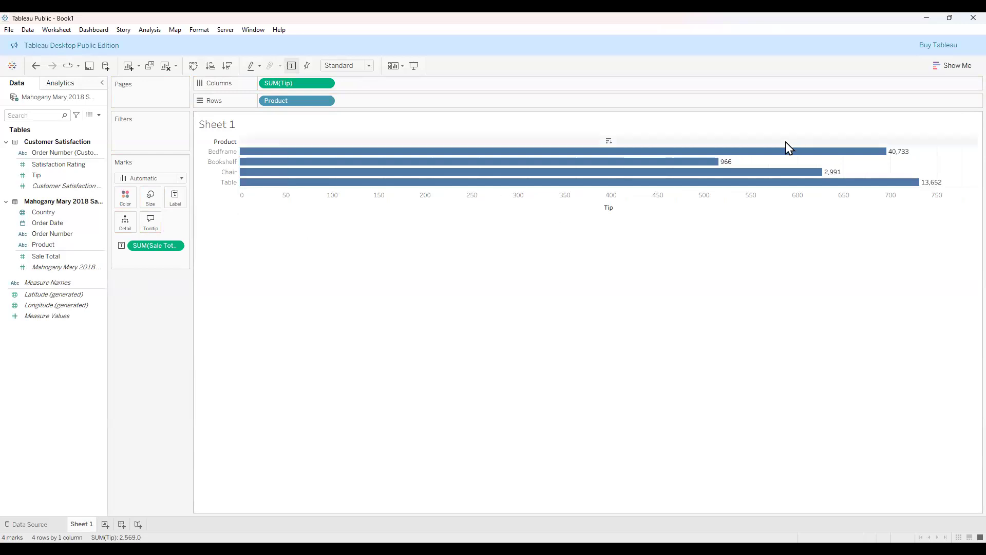
mouse_move(348, 186)
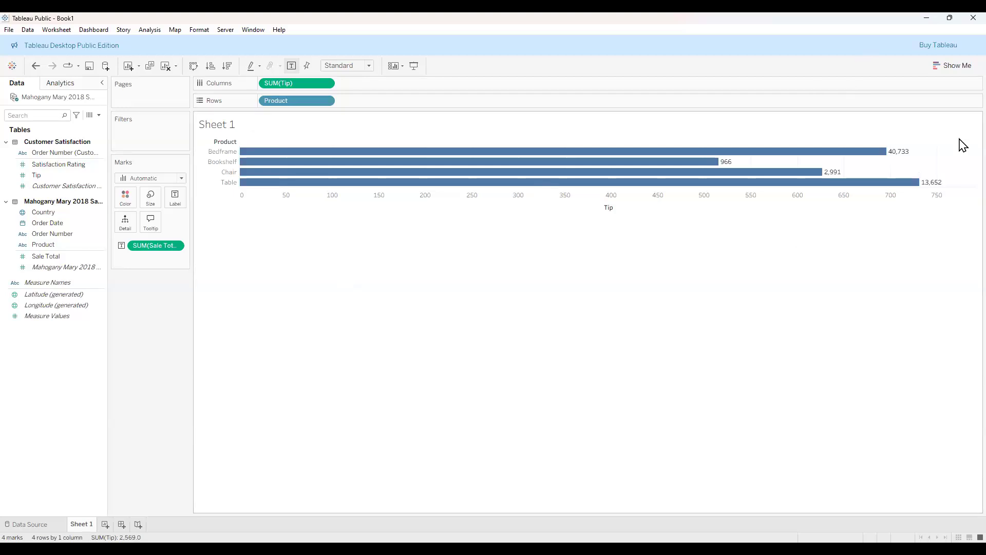
Open the Show Me panel of chart types next to the labelled SUM(Tip) by Product chart.
left_click(957, 68)
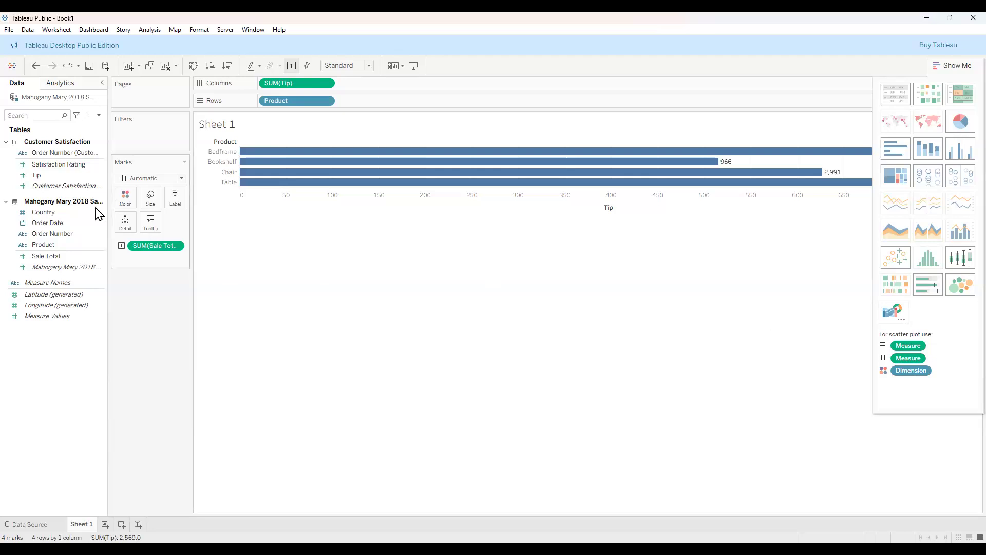
left_click(71, 248)
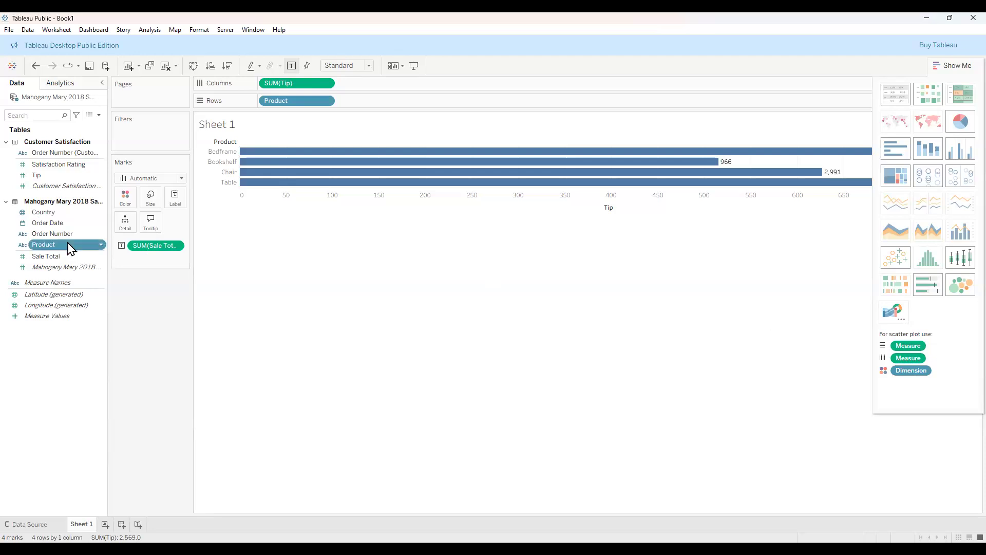
key("Return")
left_click(68, 243)
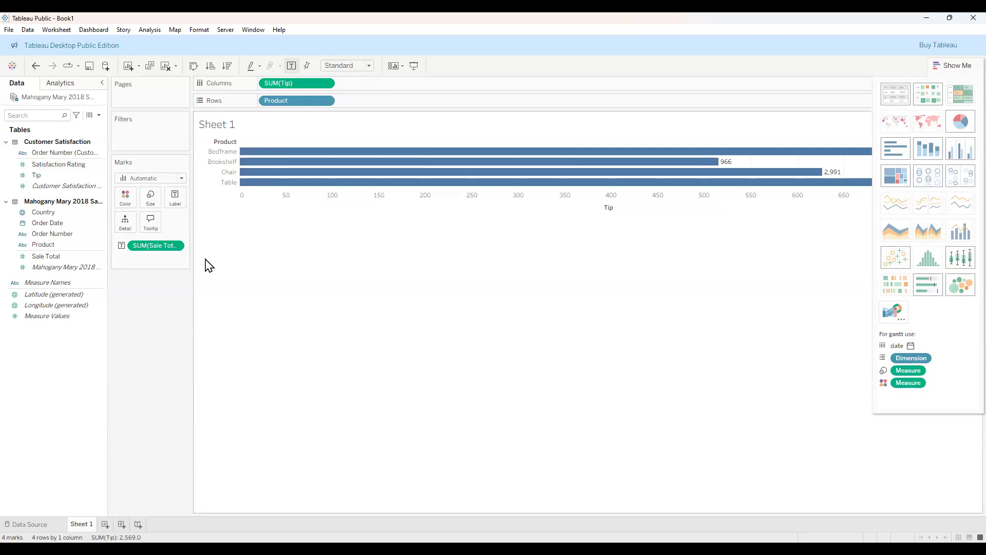
left_click(60, 237)
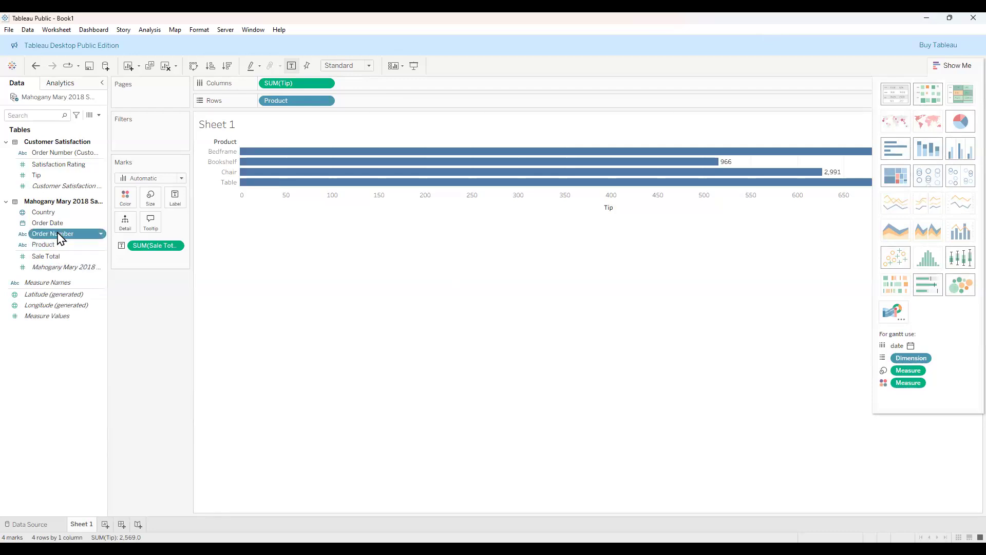
left_click(57, 223, "ctrl")
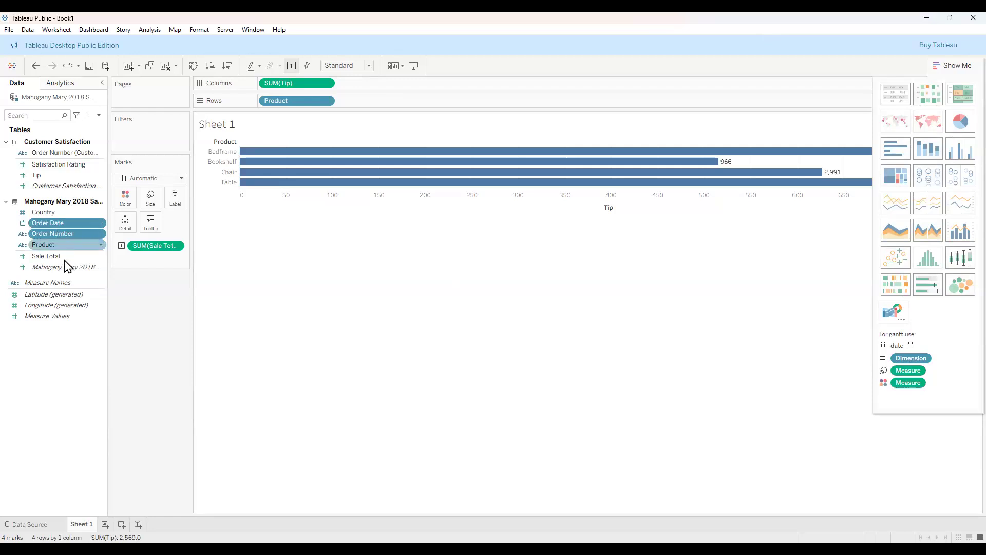
left_click(60, 342)
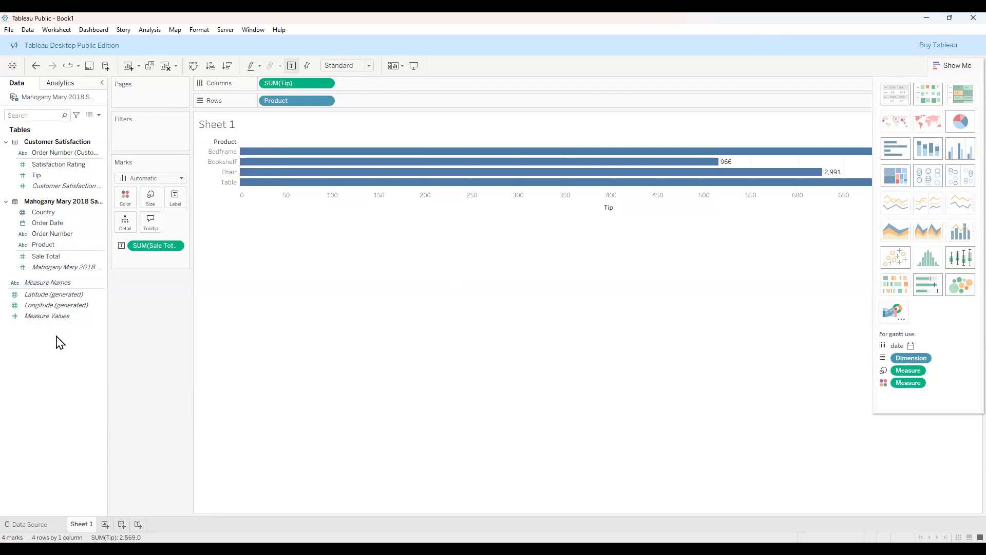
left_click(61, 165)
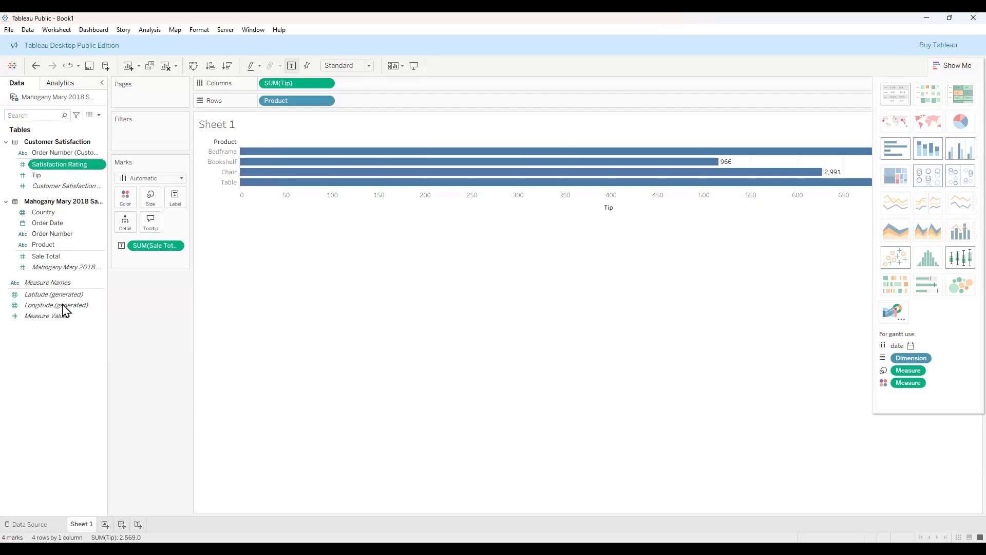
left_click(59, 244)
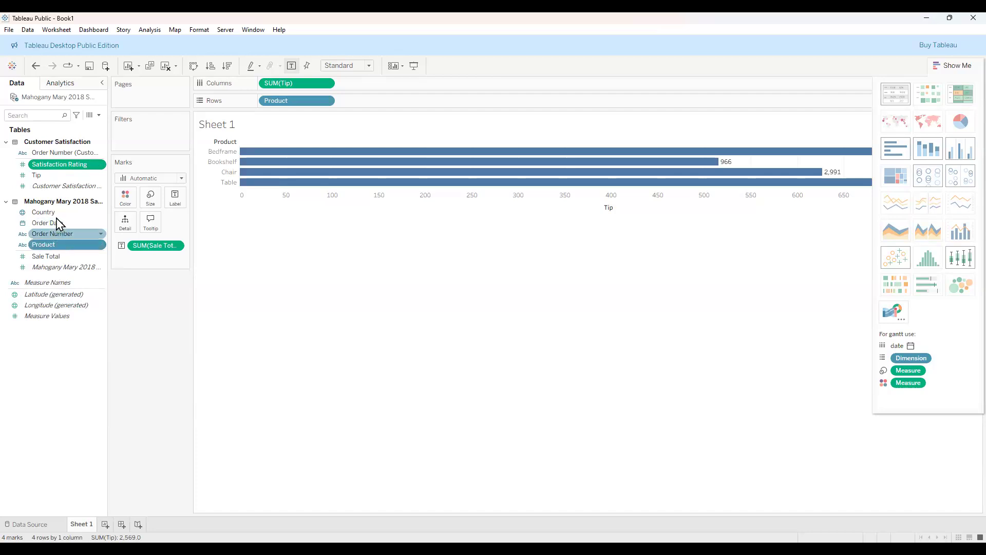
left_click(75, 165)
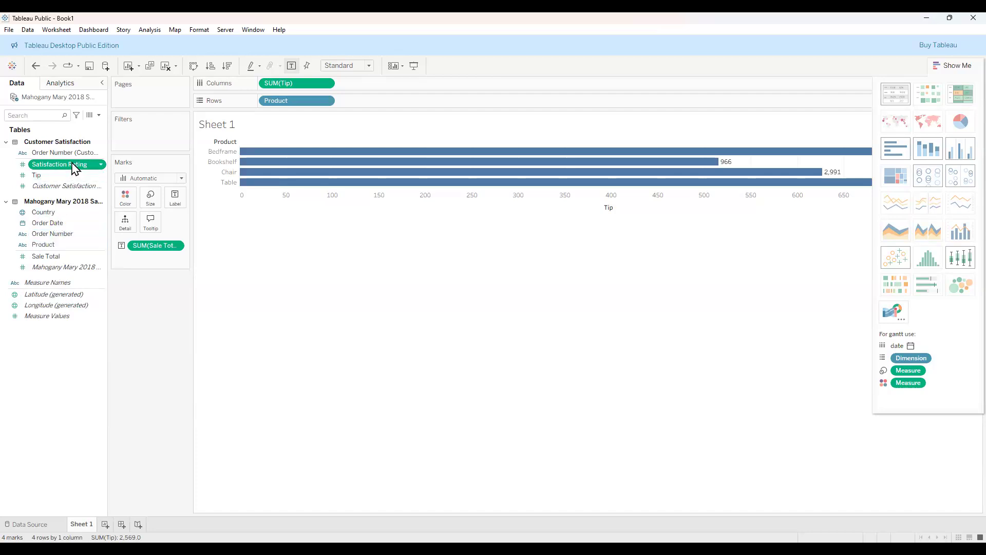
left_click(64, 176)
left_click(65, 178)
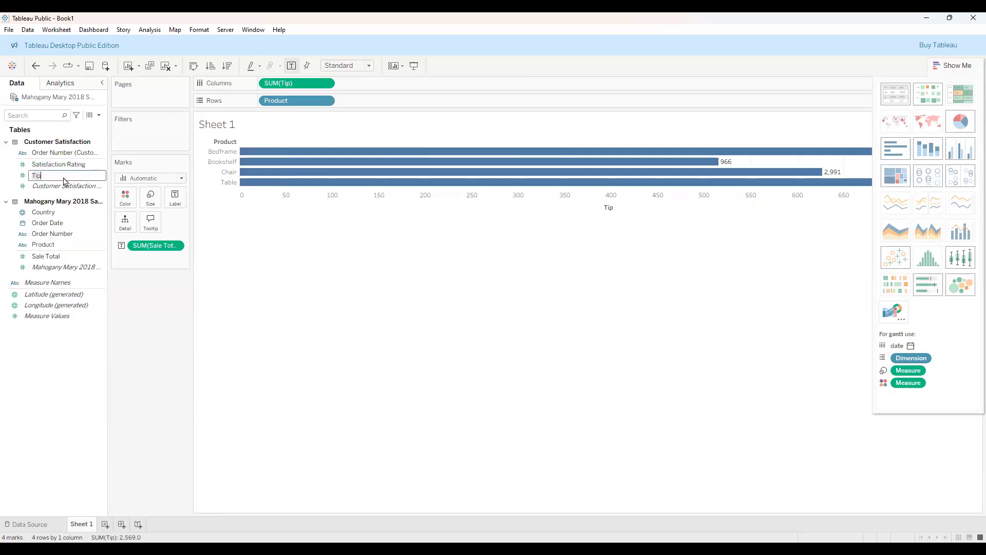
left_click(62, 345)
left_click(63, 250)
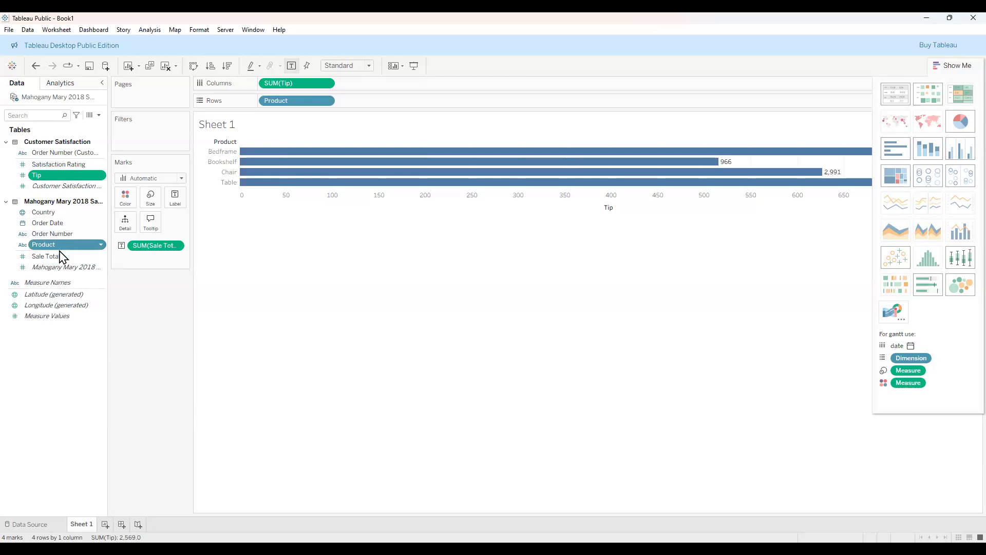
Select Product and Sale Total together, then take SUM(Tip) off Columns, leaving a Sale Total text table.
left_click(59, 256, "ctrl")
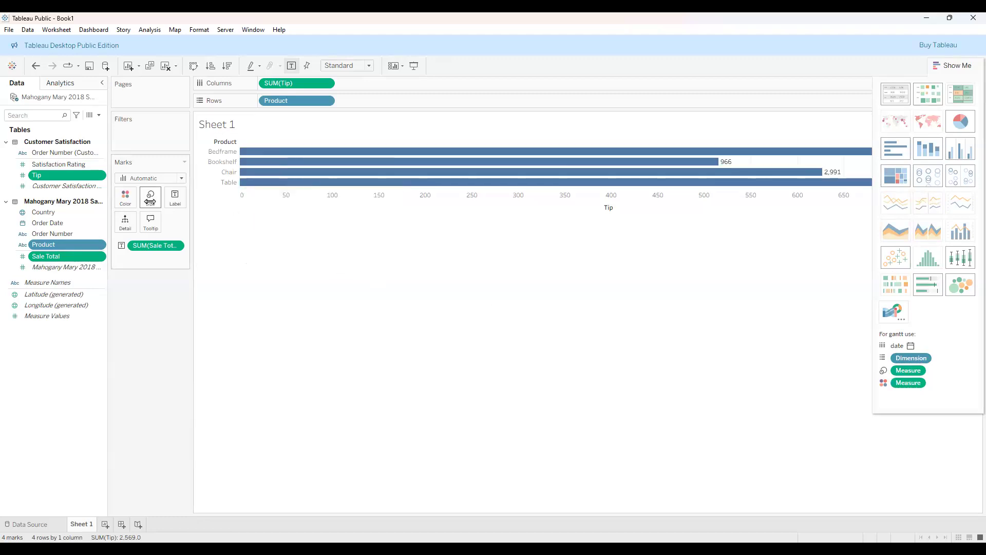
left_click(74, 177)
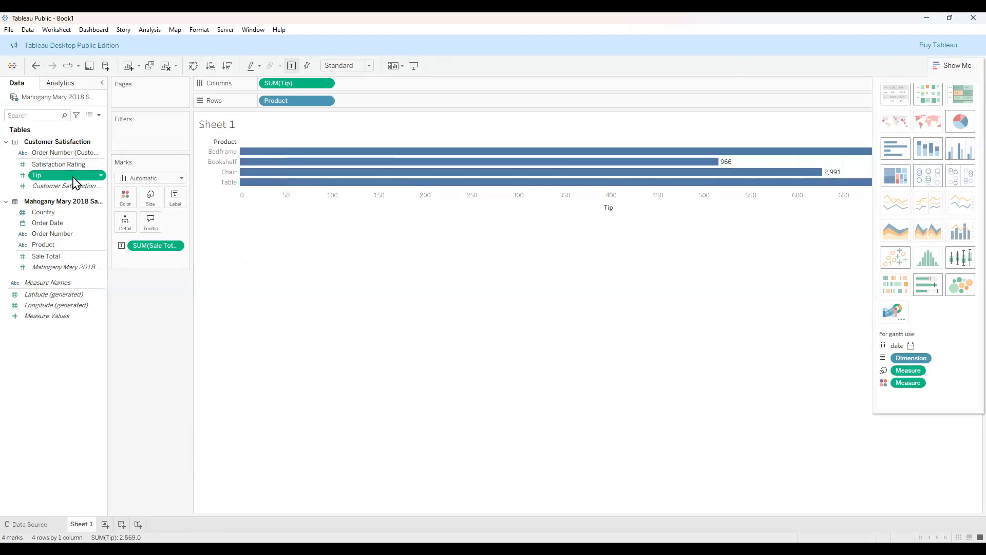
left_click(59, 246)
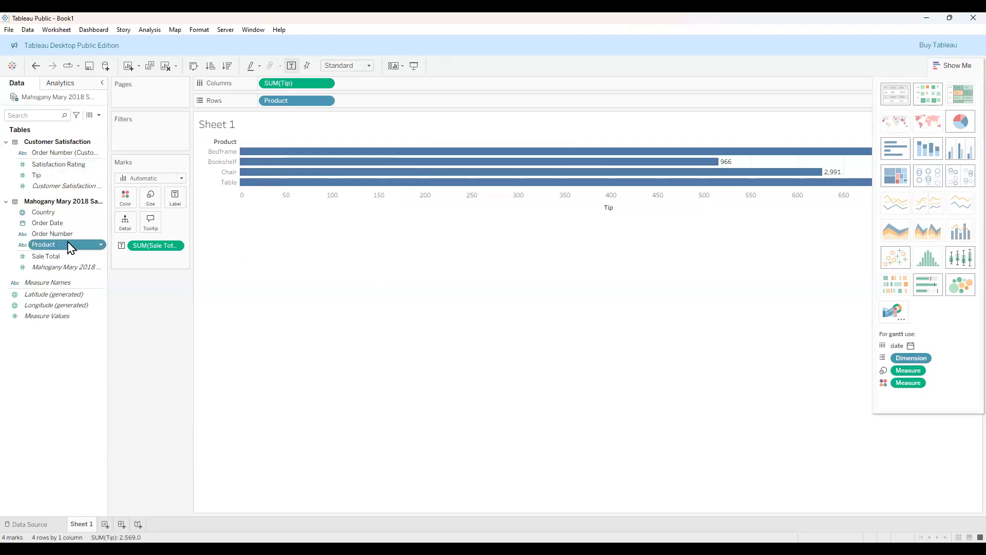
left_click(64, 257, "ctrl")
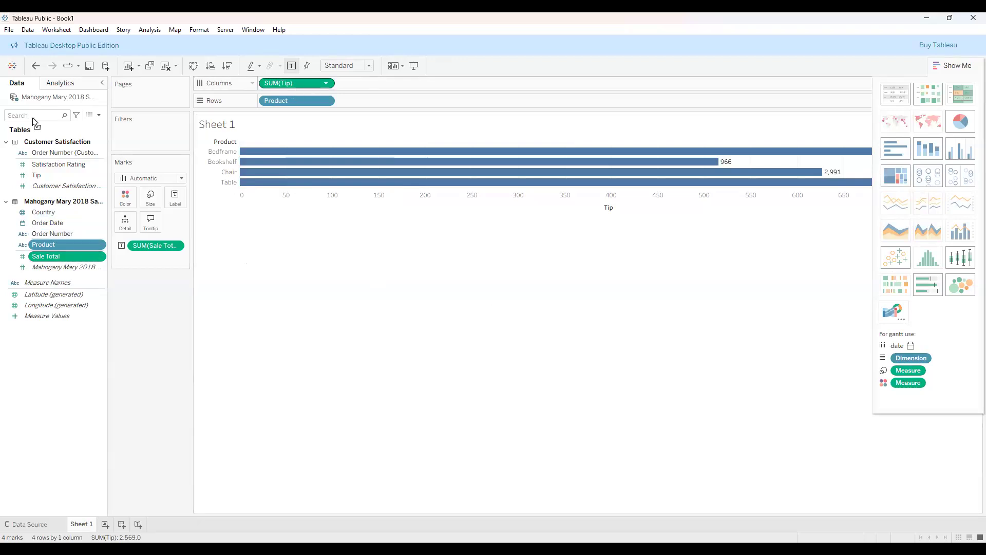
left_click_drag(248, 104, 227, 105)
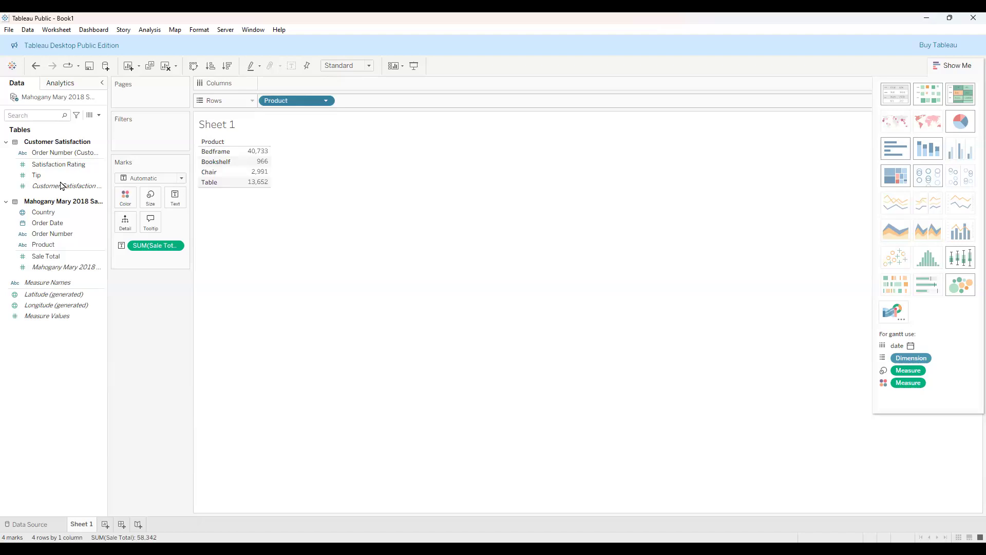
Clear Product and Sale Total from the view, then drag both back in as a Sale Total by Product table.
key("Delete")
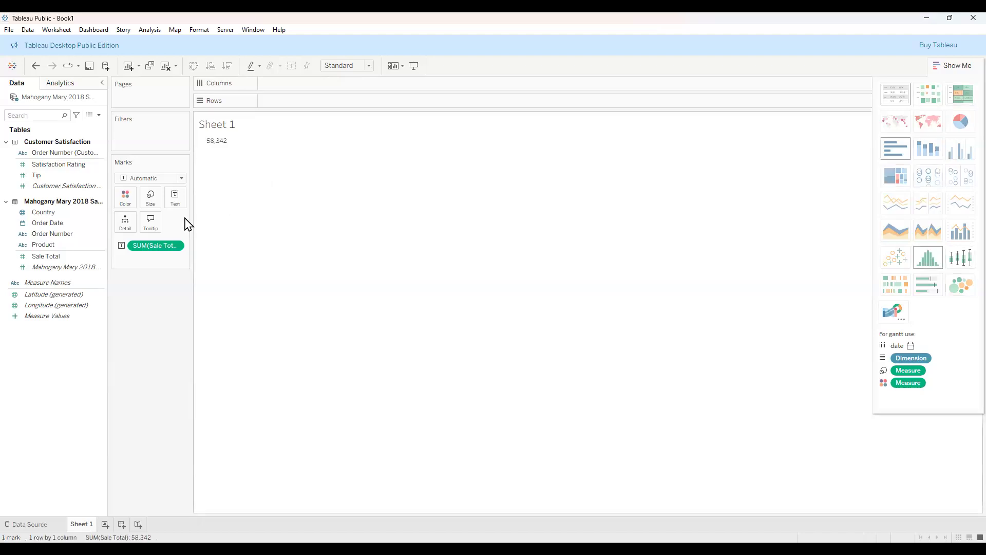
left_click_drag(169, 245, 17, 232)
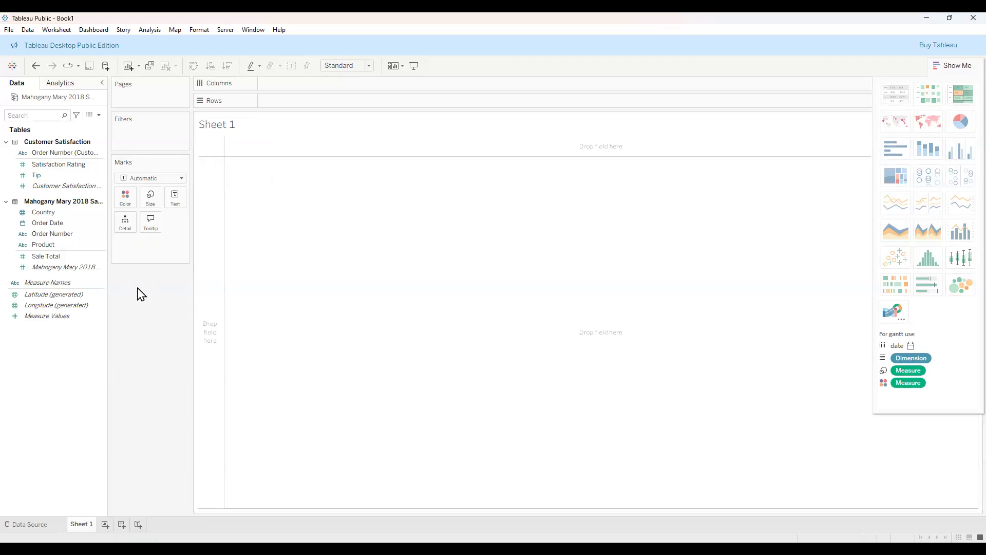
left_click(59, 257)
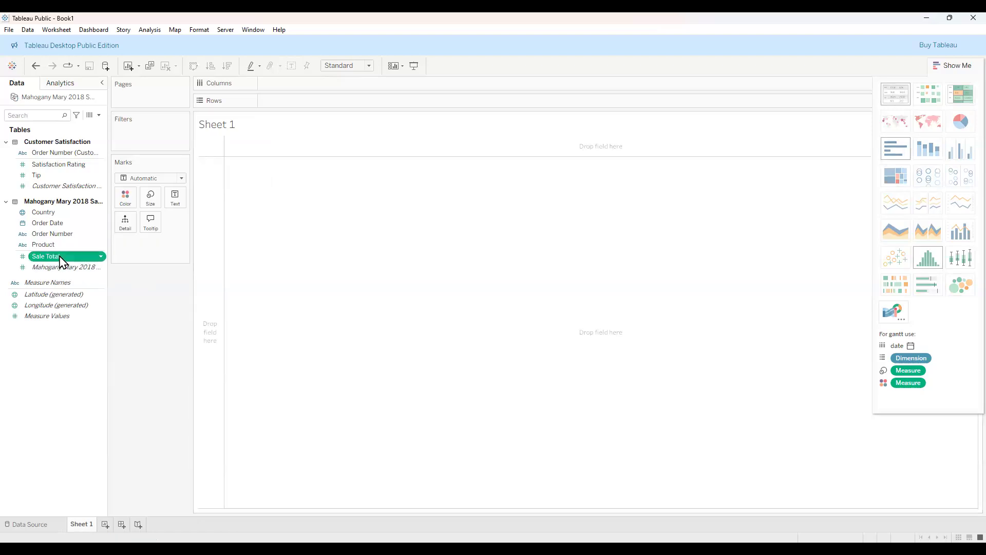
left_click(59, 245, "ctrl")
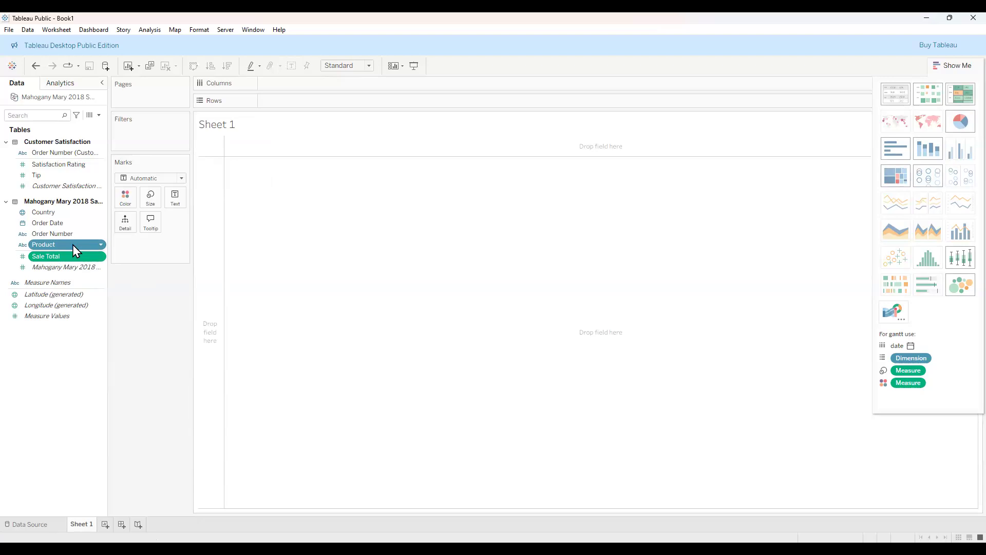
left_click_drag(303, 211, 303, 212)
left_click(55, 257)
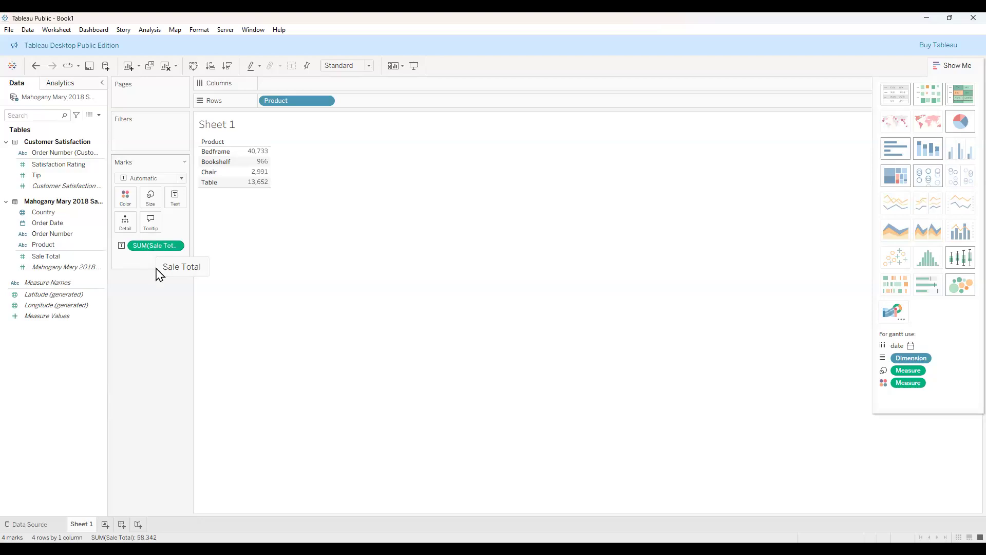
Add Product to Columns as well, forming a 4×4 crosstab with Sale Total sums on the diagonal.
left_click(59, 245)
key("Return")
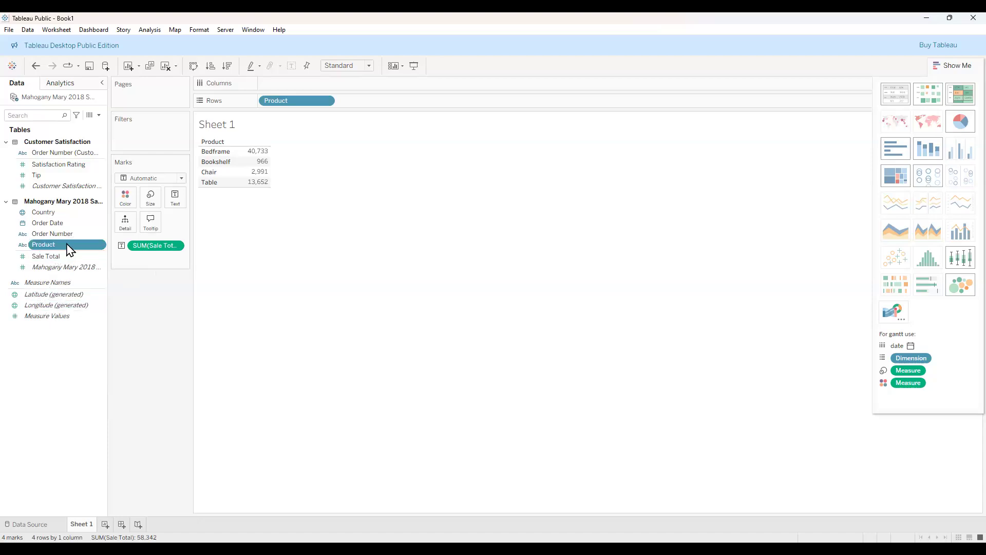
double_click(70, 246)
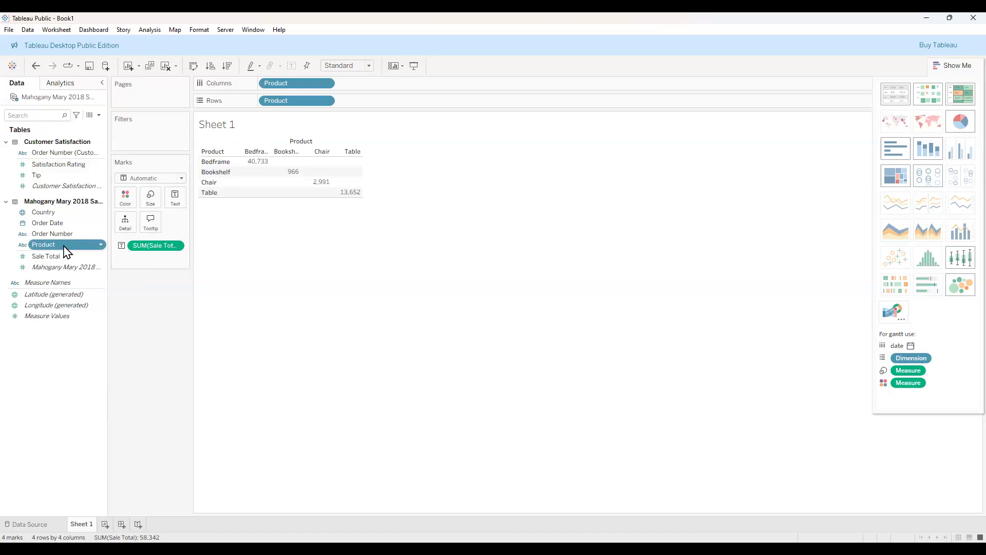
Take Product off Columns and Rows and remove the Sale Total label, leaving an empty view.
left_click(63, 235)
left_click(67, 246)
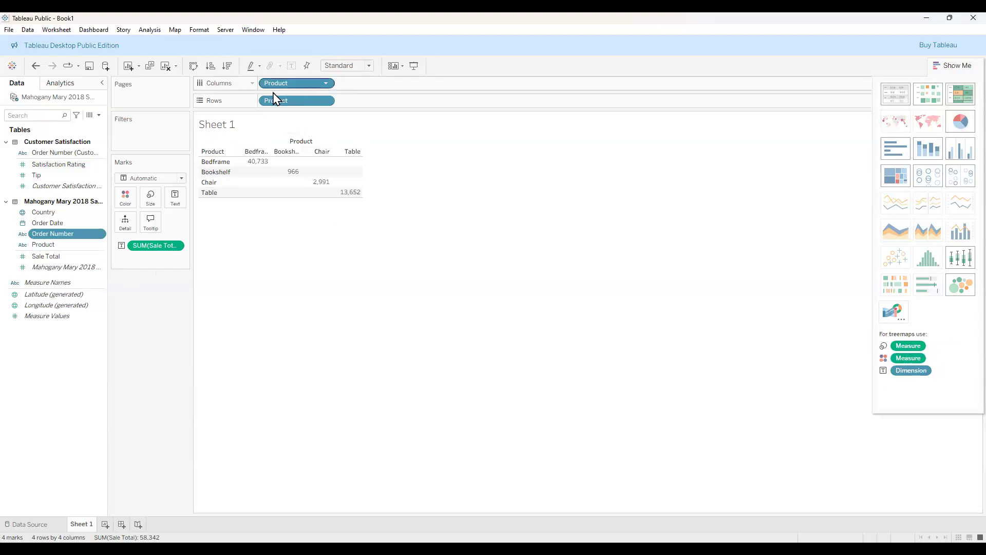
left_click_drag(300, 82, 154, 246)
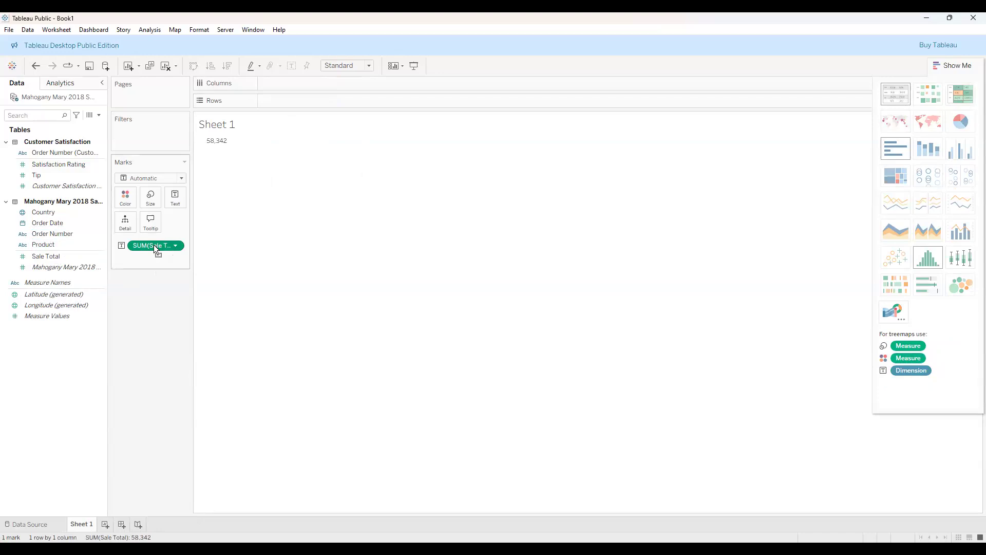
left_click_drag(200, 199, 201, 199)
Select Sale Total and Product and choose the highlight table, shading Bedframe darkest at 40,733.
left_click_drag(22, 208, 72, 242)
left_click(53, 259)
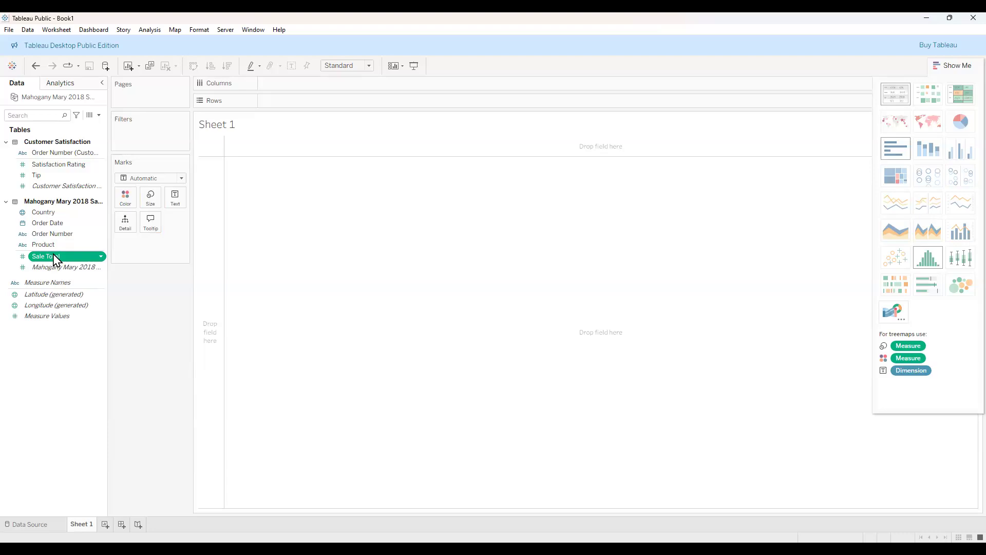
left_click(60, 242, "ctrl")
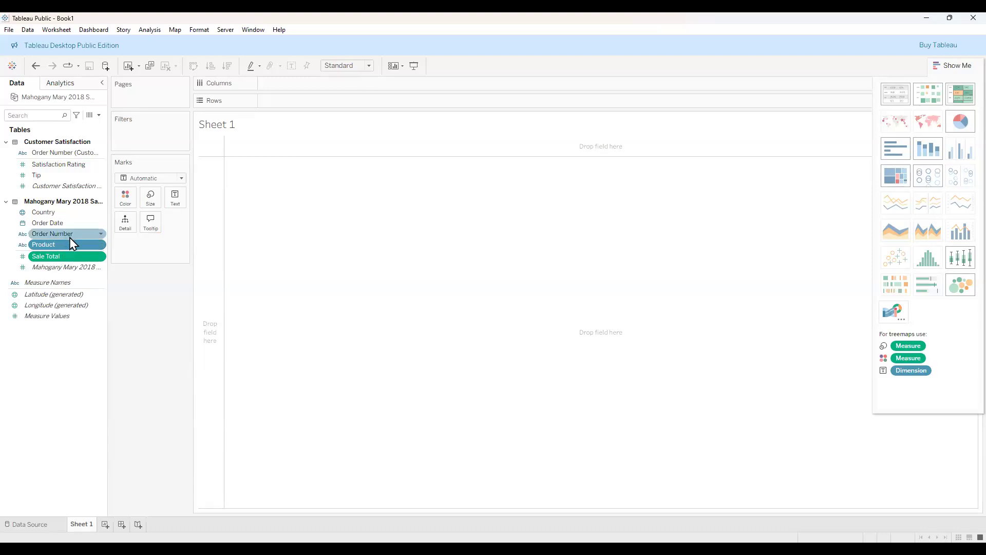
left_click(962, 94)
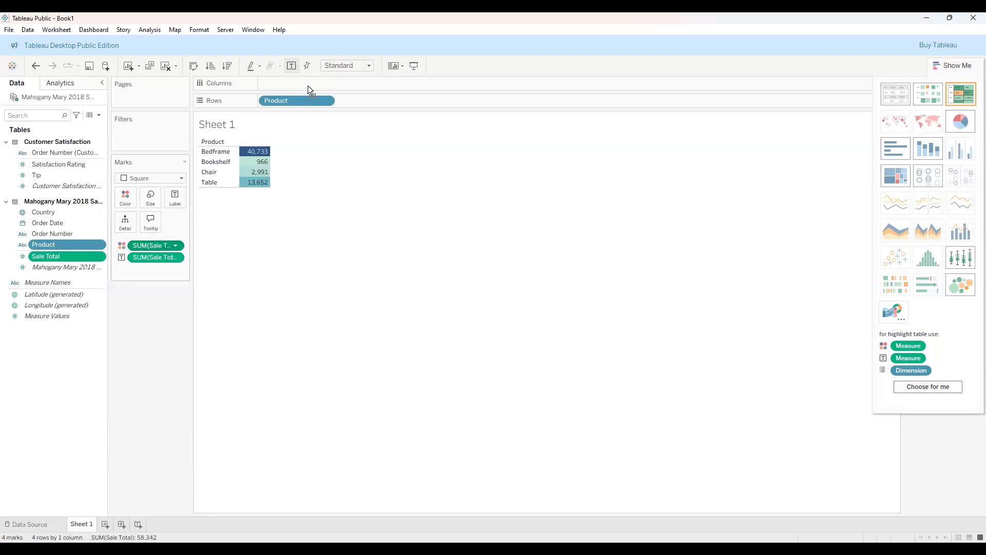
Plot SUM(Sale Total) on Rows against Satisfaction Rating on Columns, giving one mark at 712, 58,342.
left_click_drag(307, 85, 276, 248)
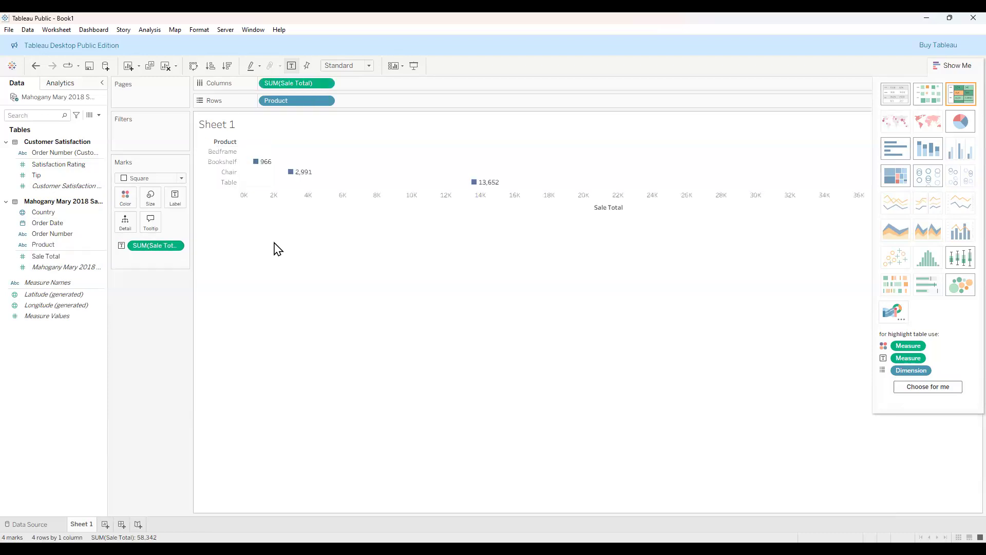
left_click_drag(294, 84, 73, 281)
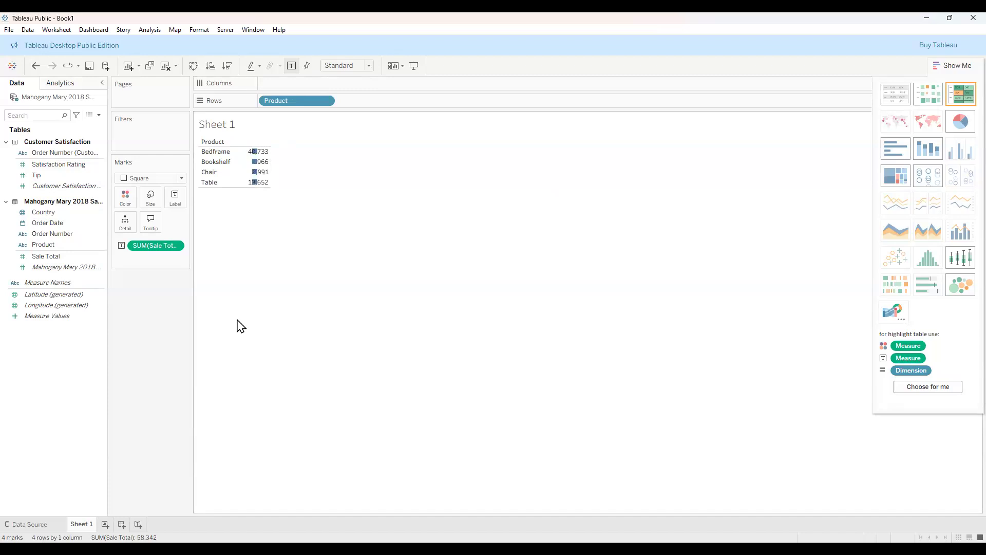
left_click(73, 166)
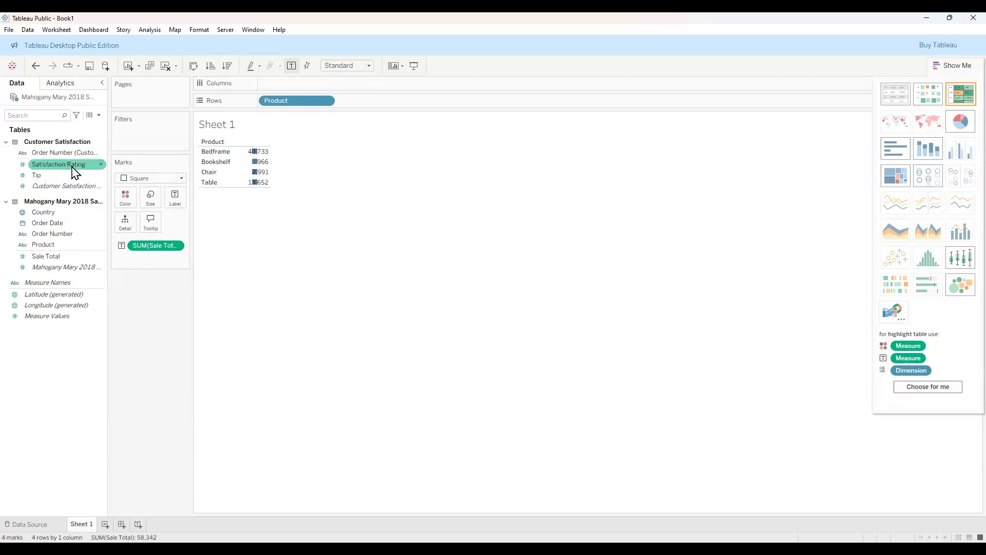
left_click_drag(75, 168, 70, 260)
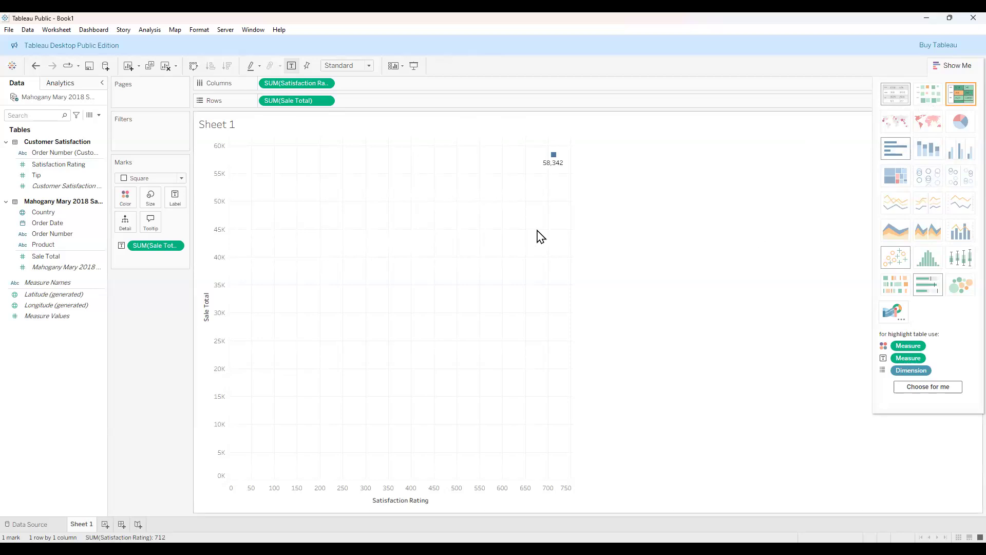
mouse_move(554, 161)
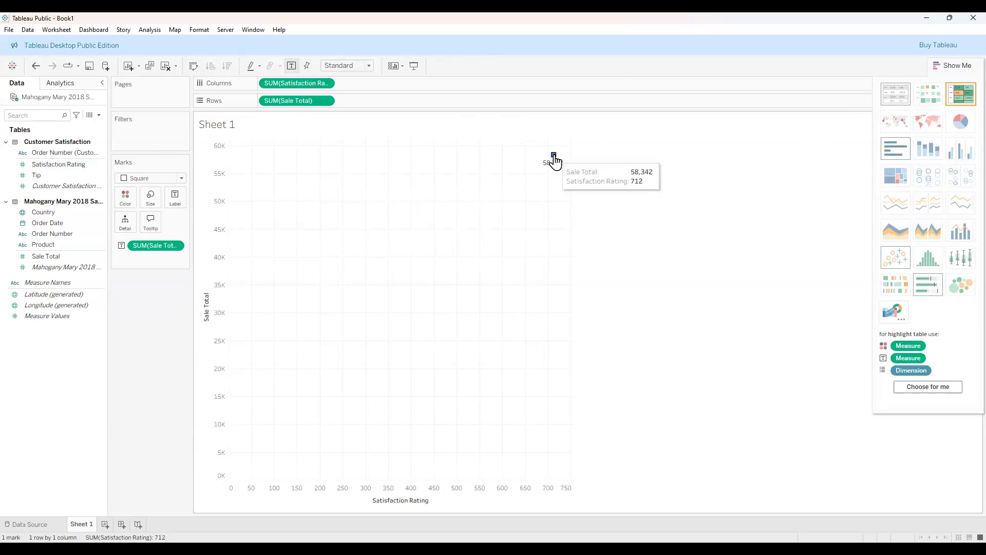
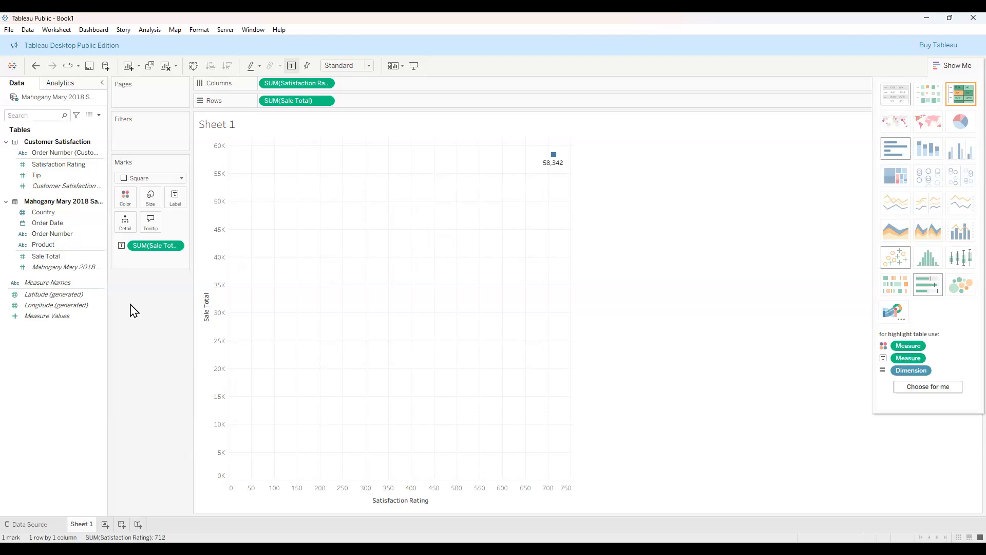
Add Order Number (Customer Satisfaction) to Detail, giving one labelled square mark per order.
left_click(59, 165)
left_click(59, 153)
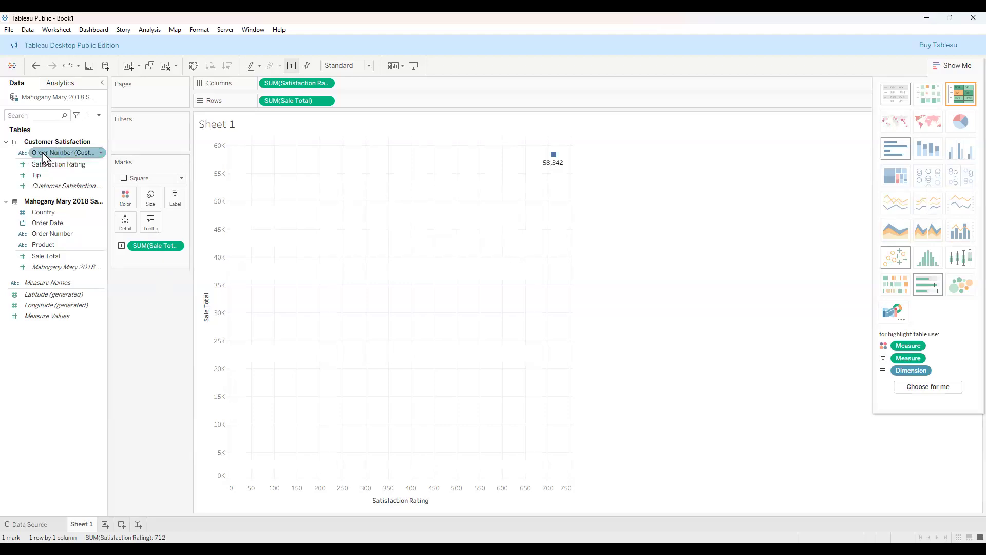
left_click_drag(56, 151, 138, 326)
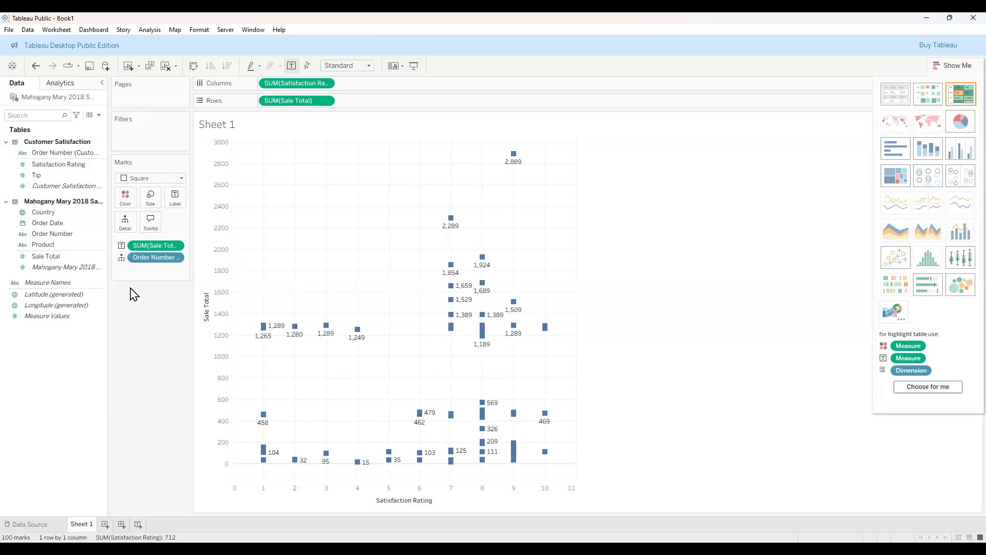
left_click(184, 162)
left_click(183, 179)
left_click(183, 179)
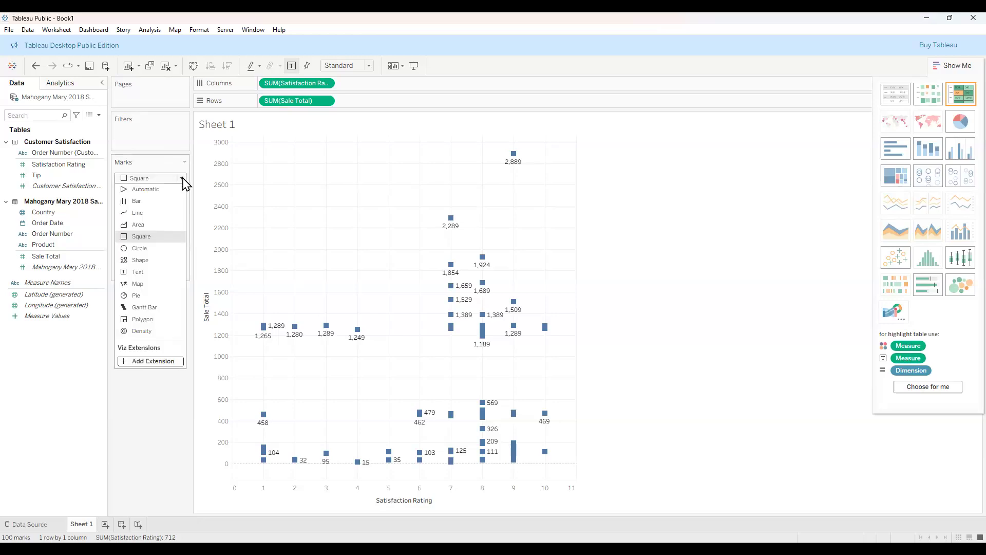
Set the mark type to Automatic circles and remove the SUM(Sale Total) labels from the 100 marks.
left_click(146, 189)
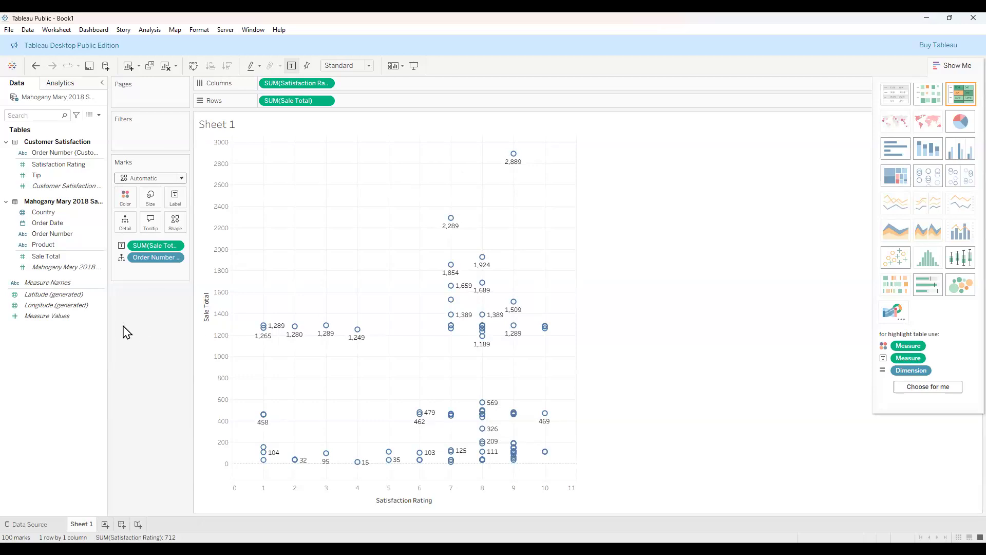
mouse_move(520, 168)
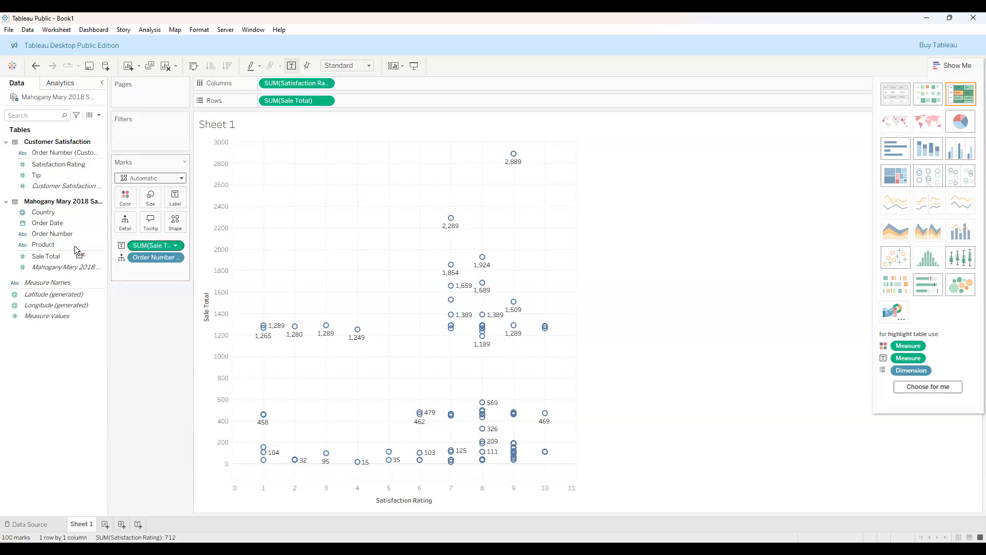
left_click_drag(75, 251, 134, 308)
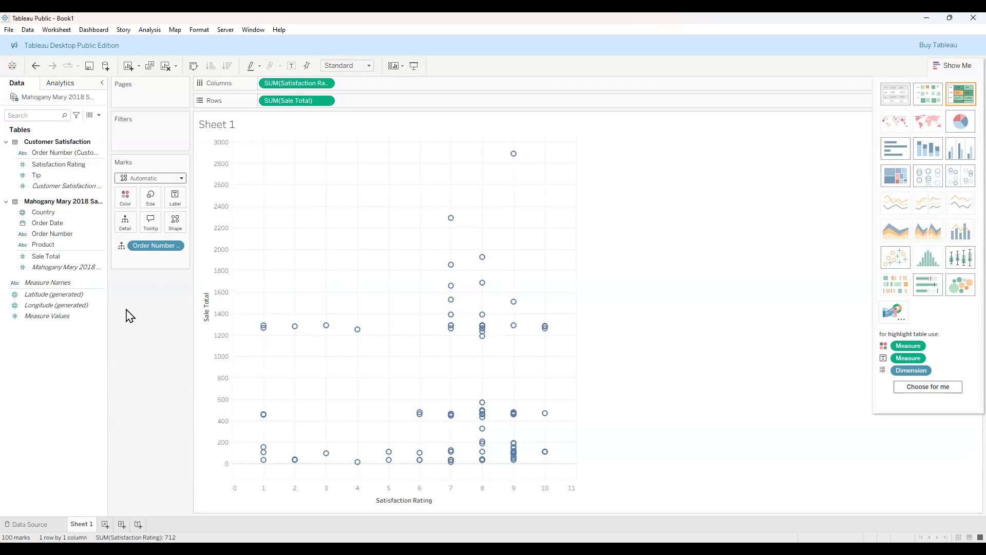
left_click(183, 178)
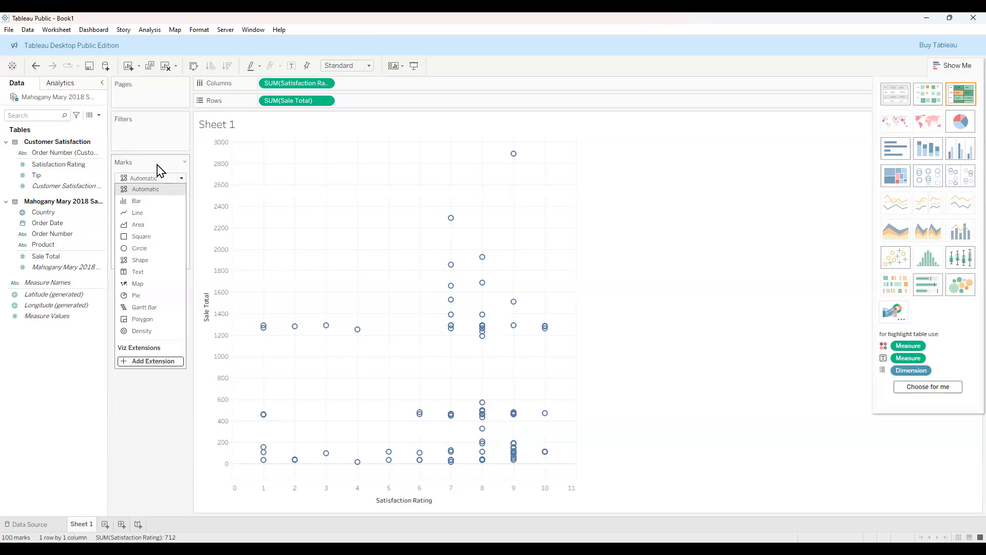
left_click(101, 347)
left_click(76, 154)
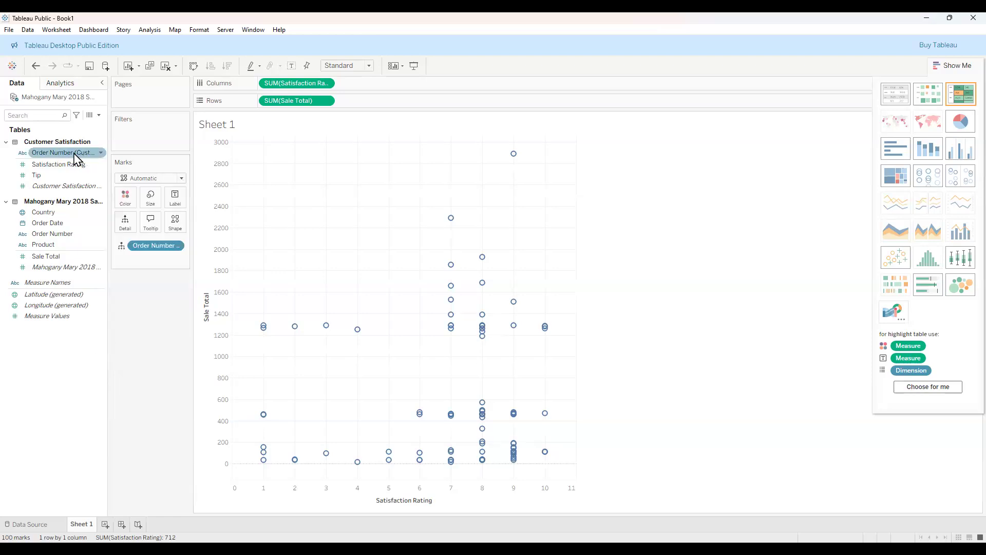
left_click(100, 153)
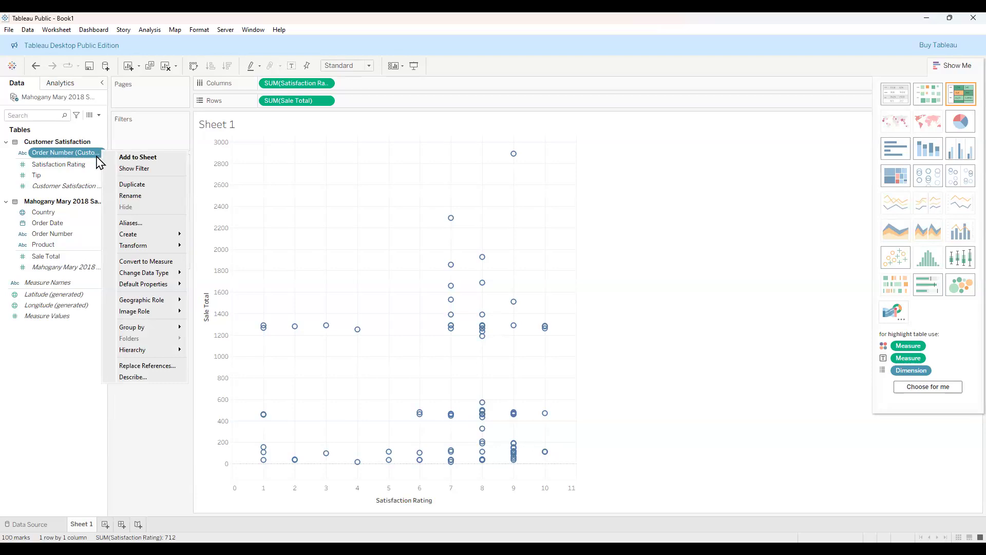
mouse_move(158, 276)
left_click(42, 343)
left_click_drag(157, 249, 43, 298)
mouse_move(553, 159)
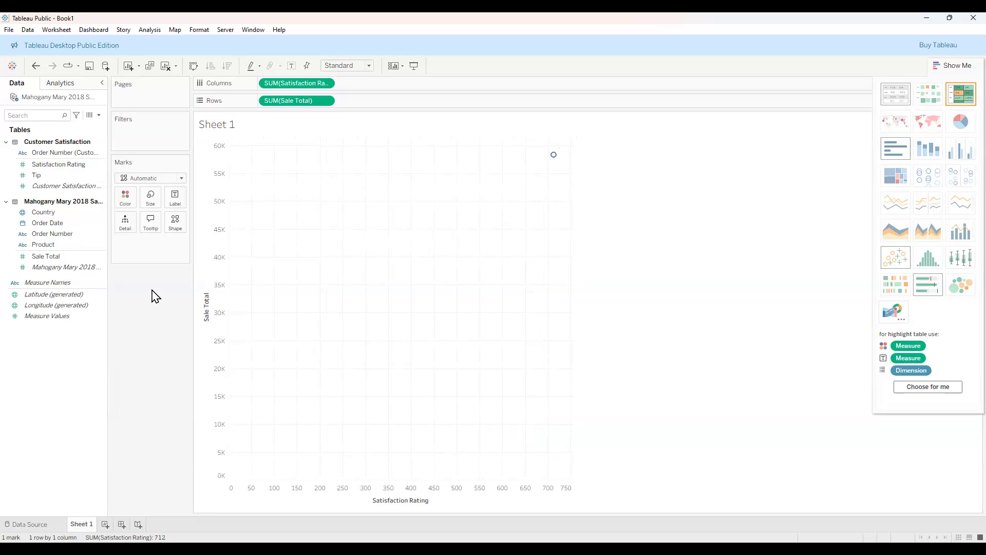
left_click(66, 155)
left_click_drag(67, 155, 126, 231)
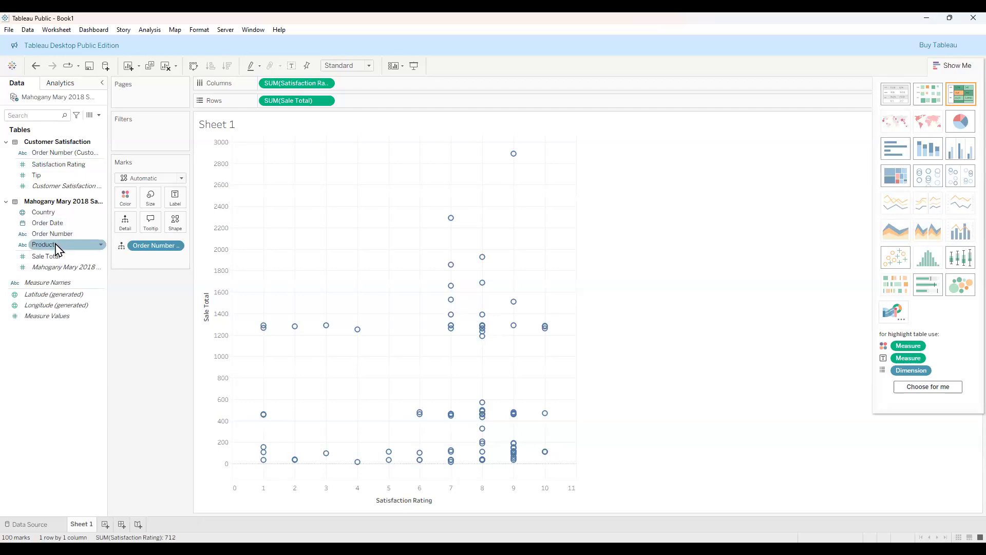
Colour the circles by Product, then highlight Chair, Table and Bedframe via the legend before clearing it.
left_click_drag(103, 218, 126, 200)
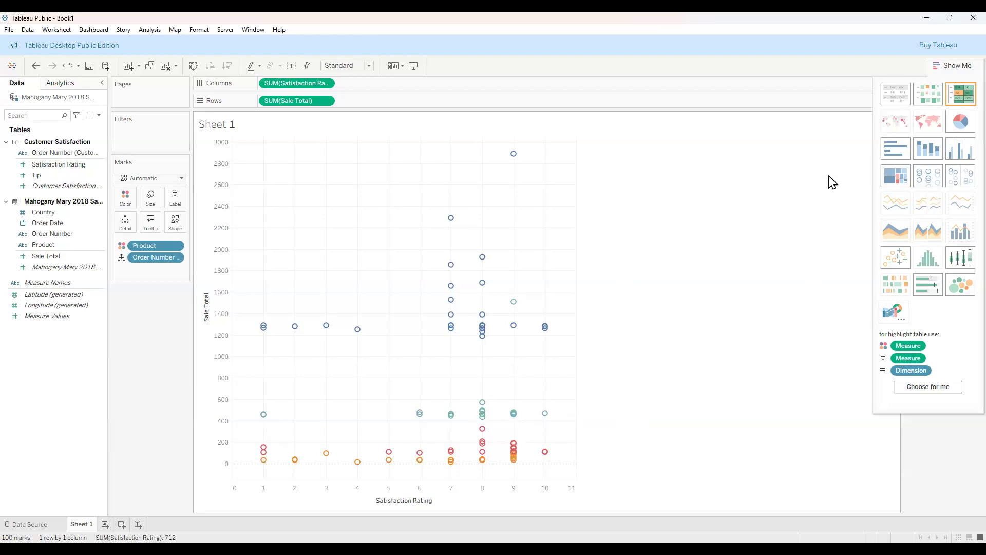
left_click(957, 70)
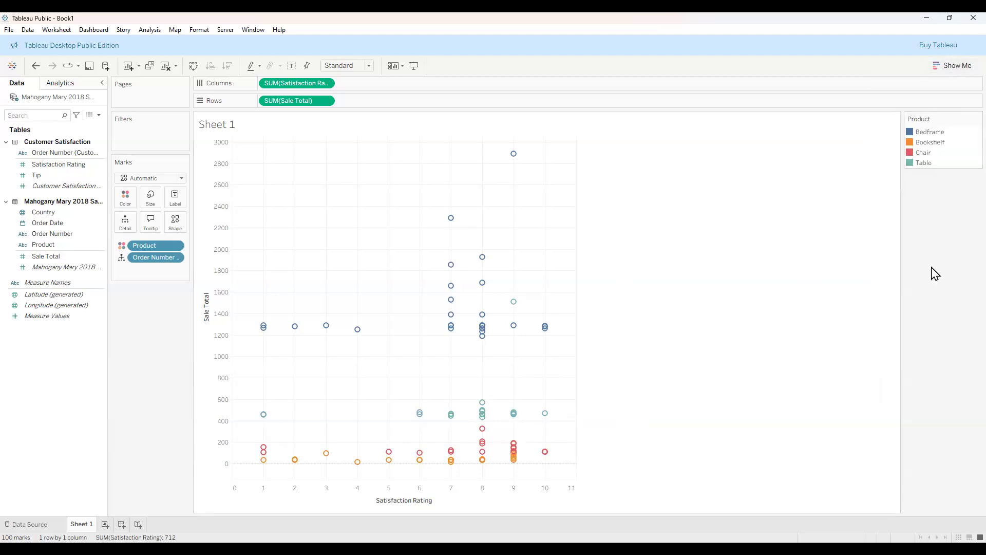
left_click(912, 153)
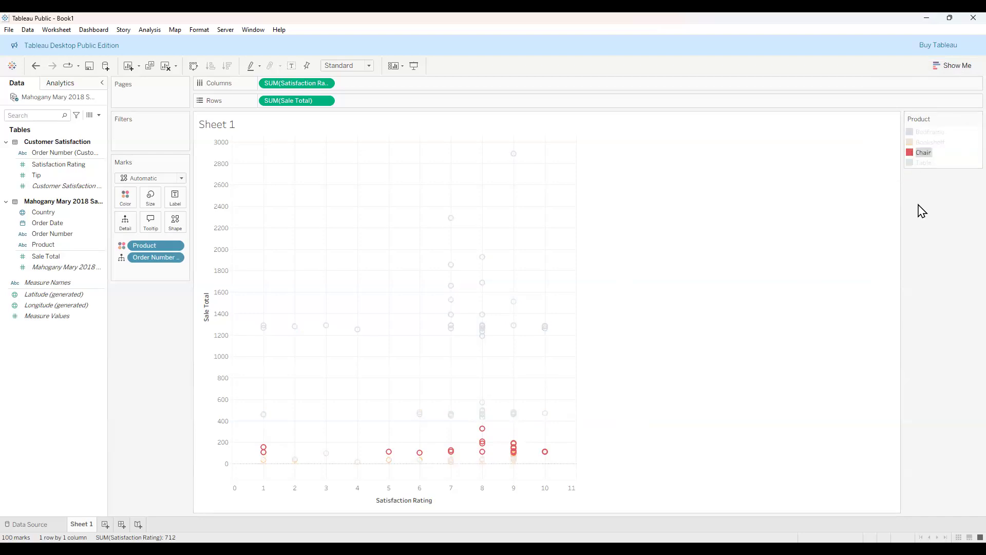
left_click(914, 163)
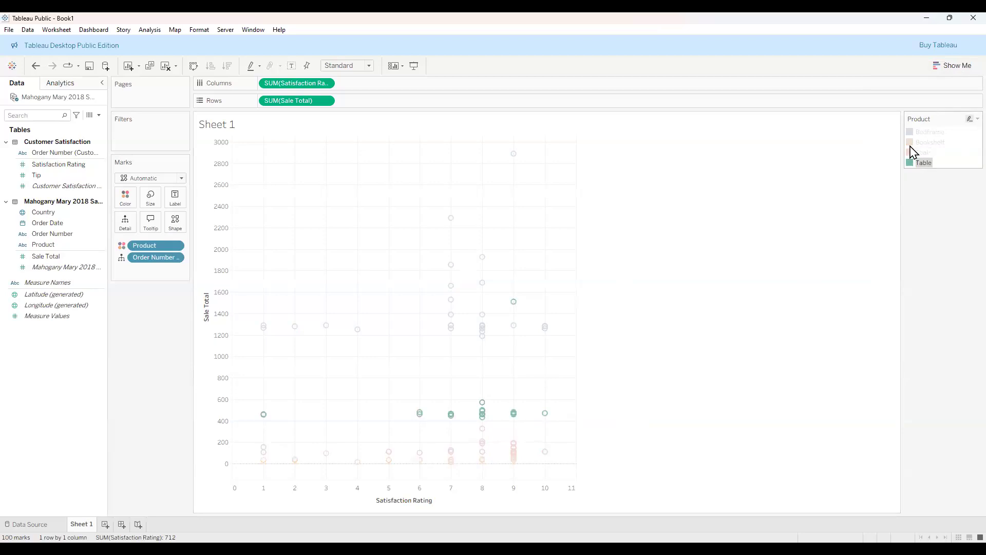
left_click(911, 133)
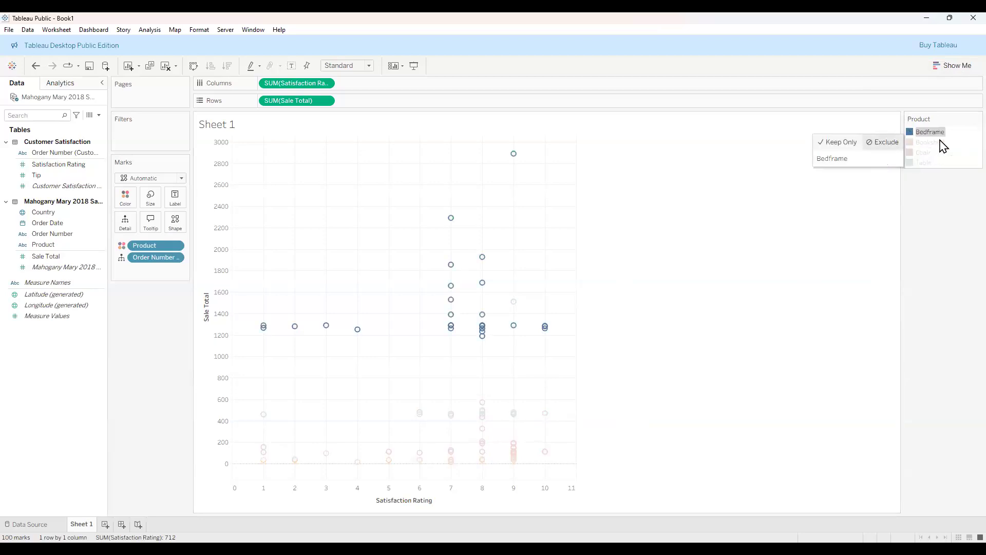
left_click(965, 121)
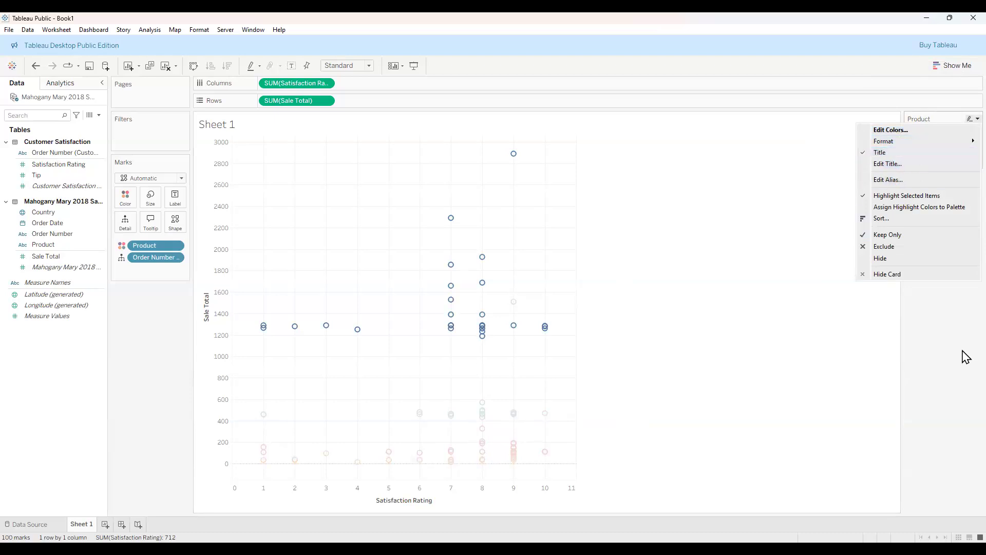
left_click(963, 306)
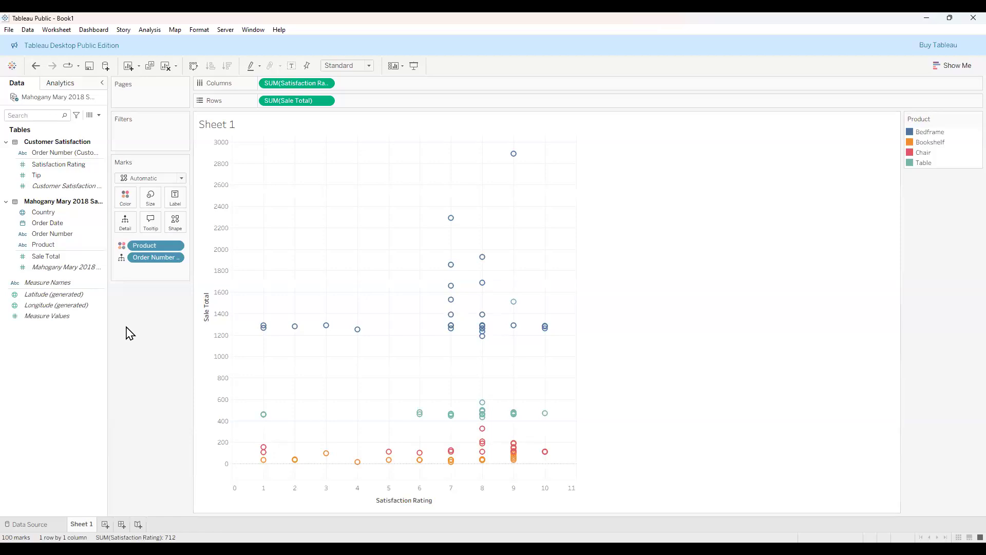
Increase the mark size with the Size slider.
left_click(154, 202)
left_click_drag(168, 226, 192, 226)
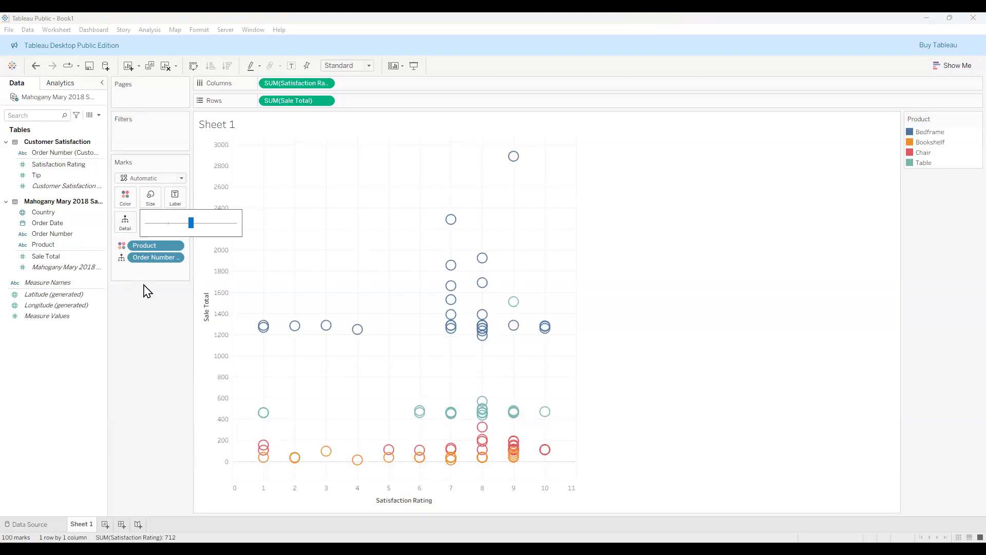
left_click(175, 198)
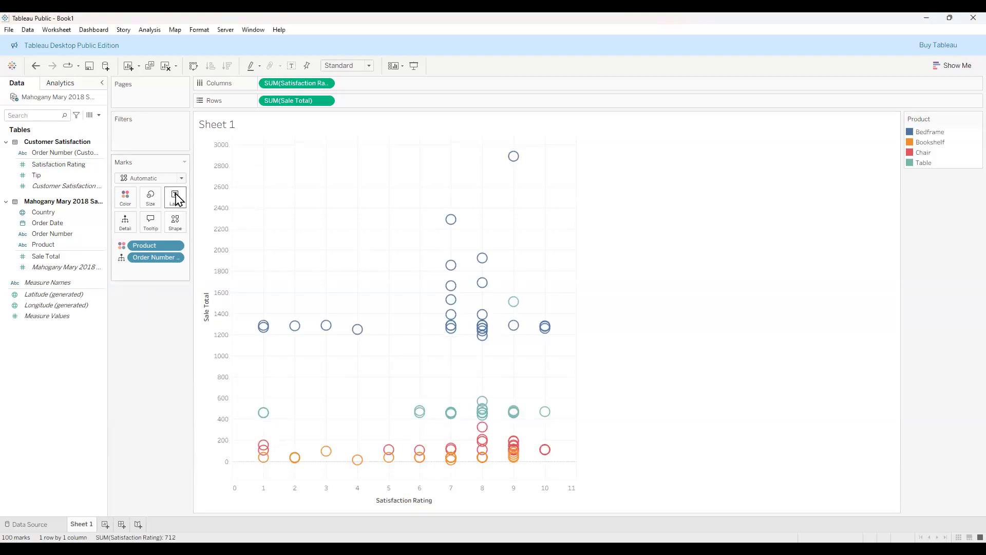
Turn on mark labels, showing them only for selected marks.
left_click(176, 198)
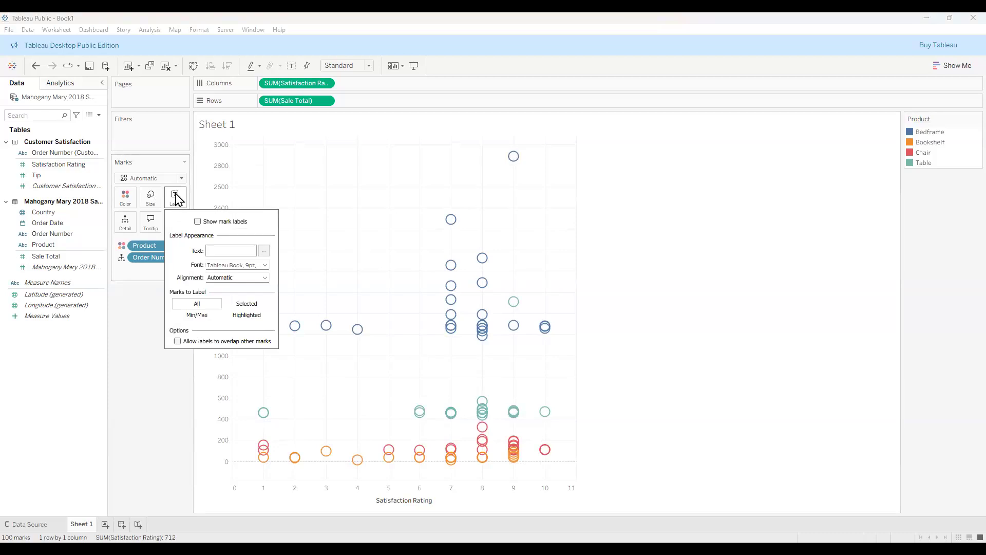
left_click(198, 222)
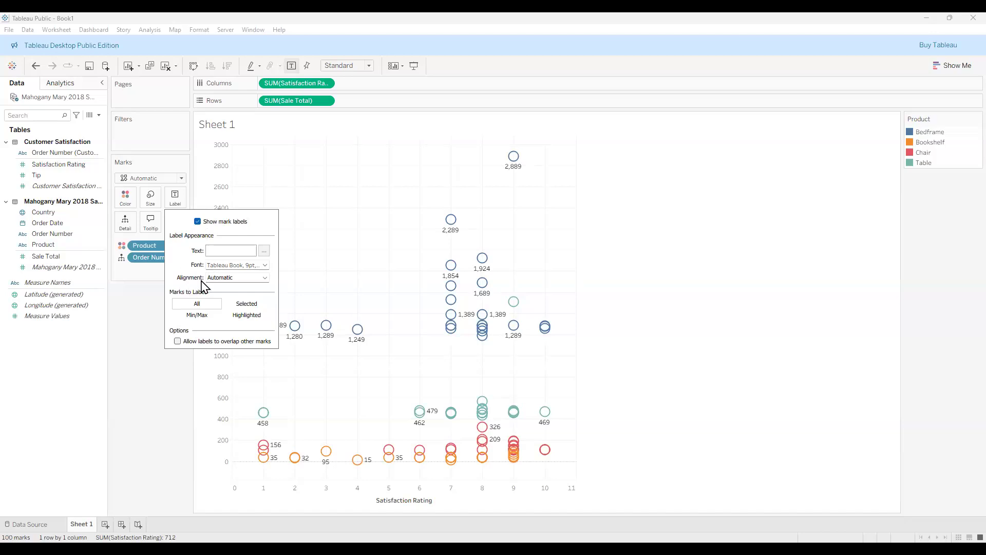
left_click(264, 265)
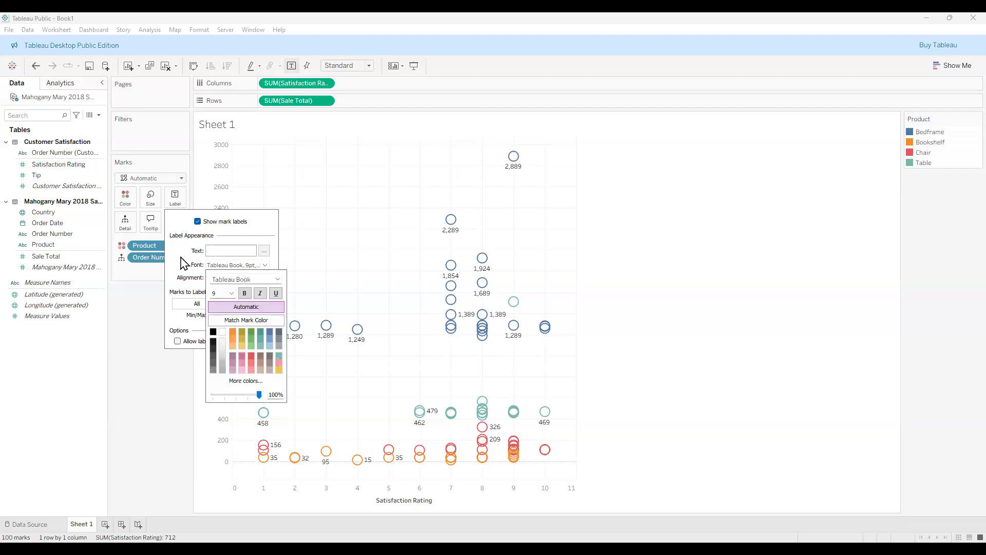
left_click(233, 311)
left_click(239, 308)
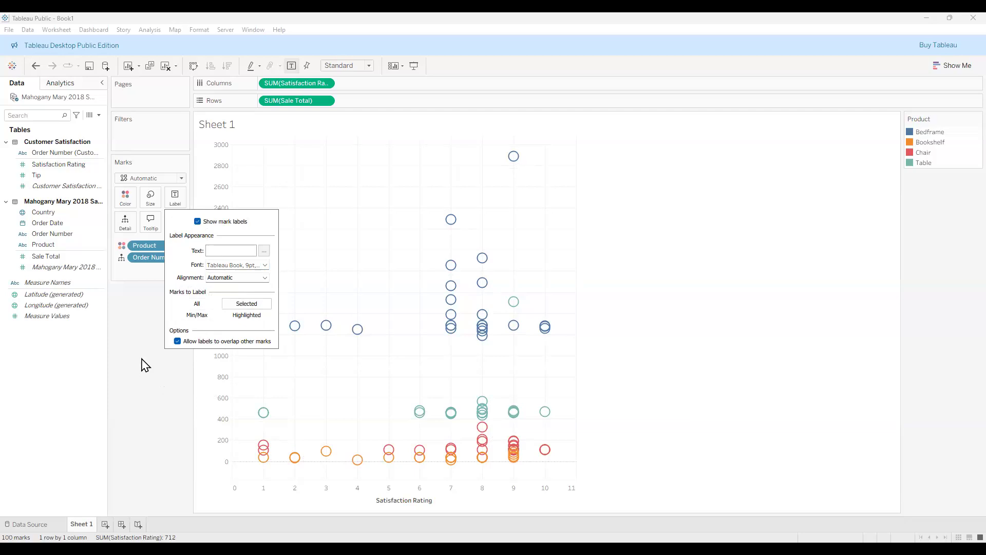
left_click(136, 316)
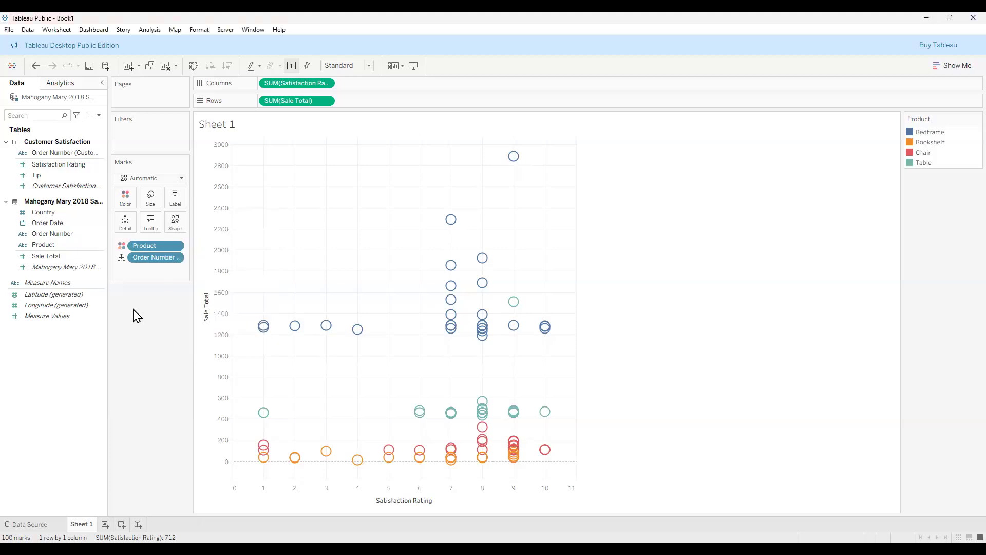
Check the tooltip without changes, then add Product to Filters with all four products checked.
left_click(152, 226)
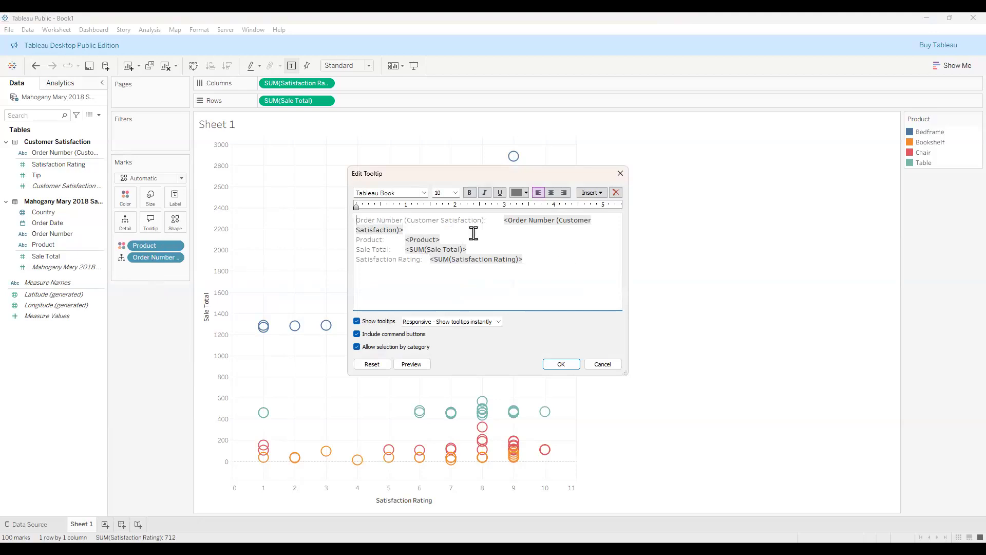
left_click(602, 364)
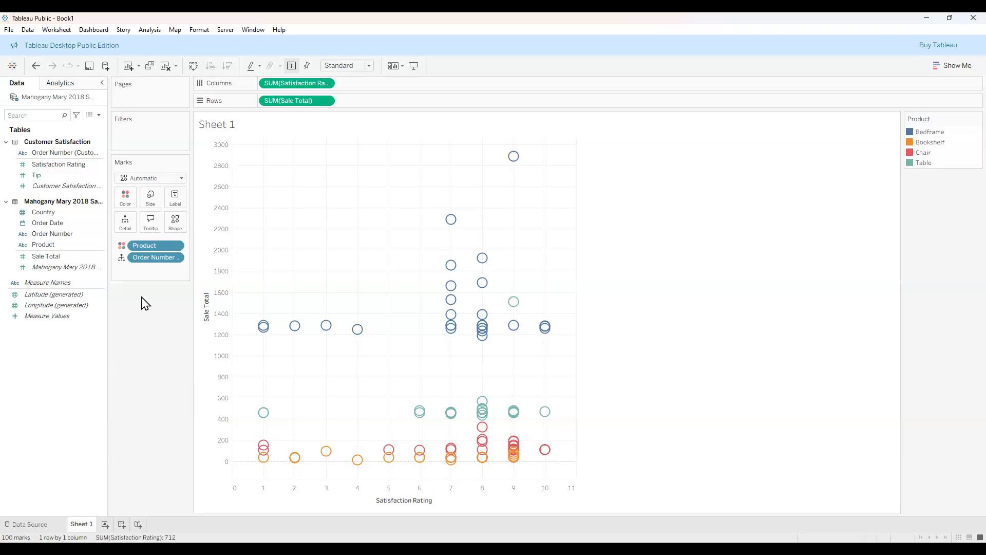
left_click(49, 258)
left_click(47, 244)
left_click_drag(47, 245, 135, 140)
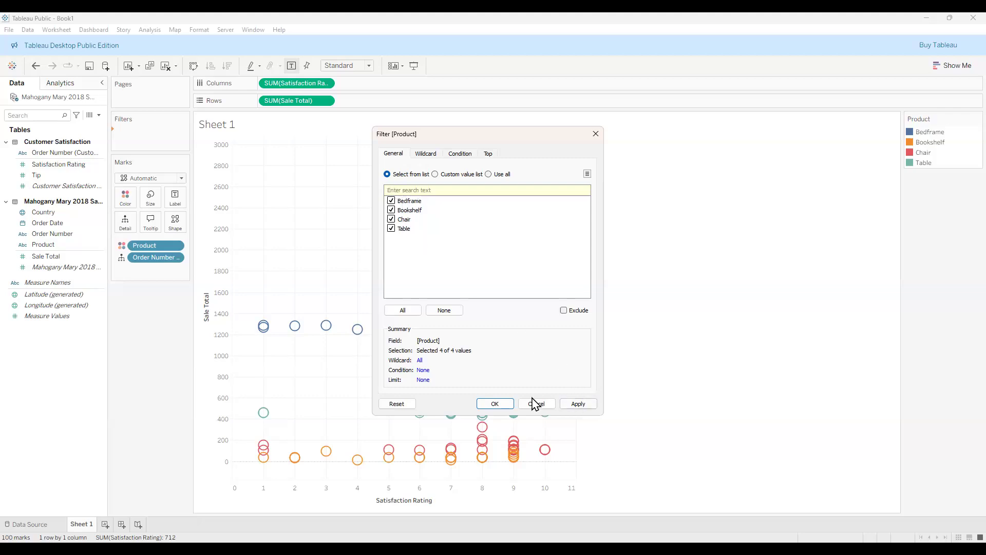
left_click(575, 405)
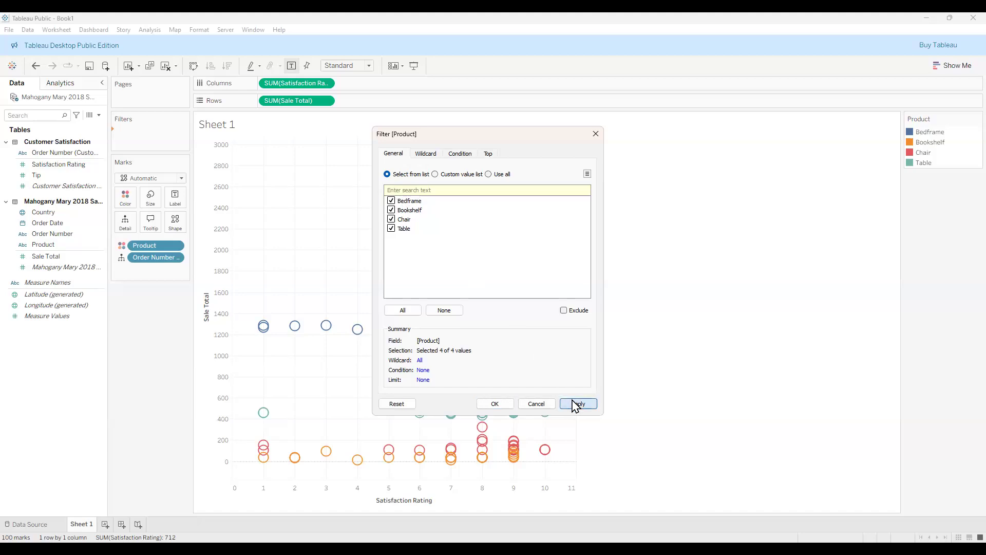
left_click(496, 404)
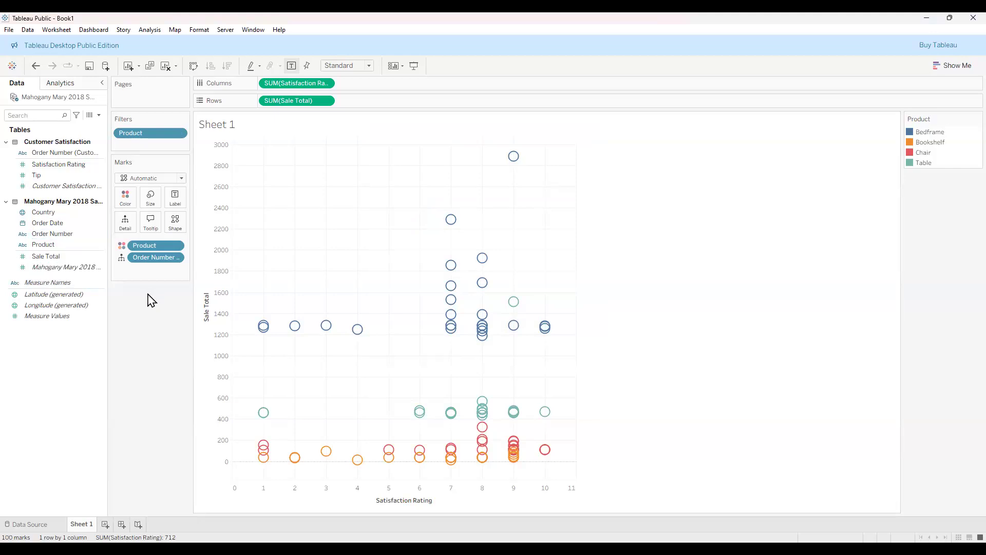
left_click(46, 153)
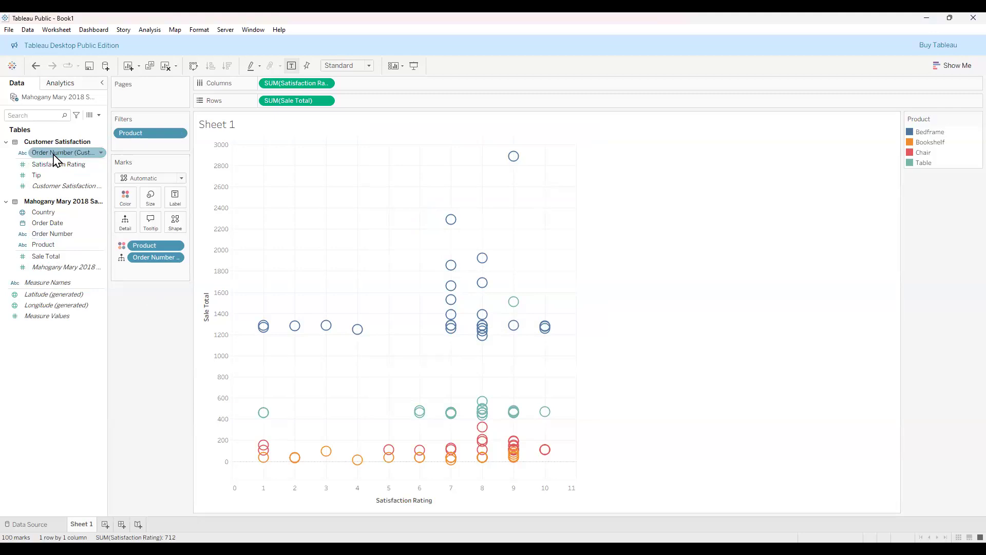
left_click(51, 245)
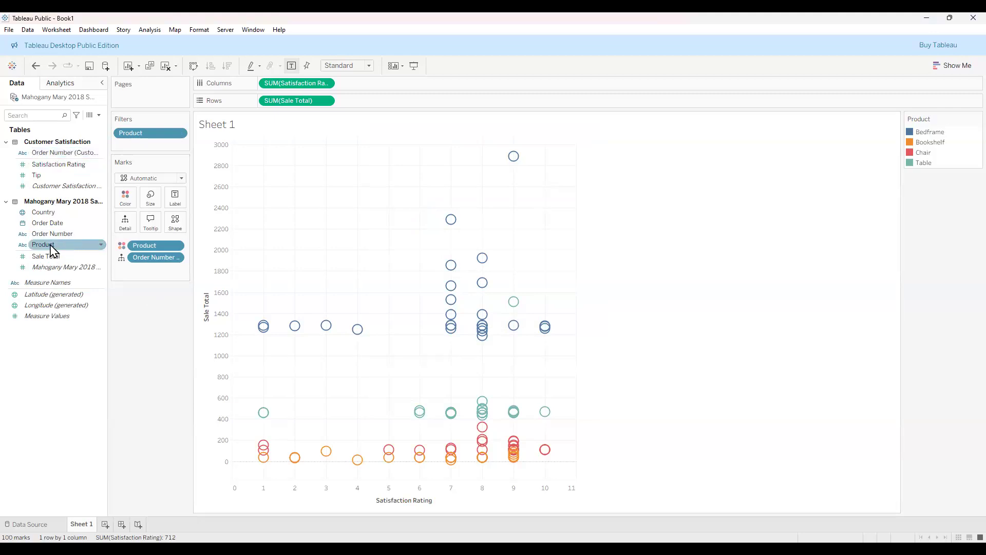
Put Product on Shape so products show as circle, square, plus and cross marks.
left_click_drag(51, 247, 67, 244)
left_click_drag(96, 248, 180, 230)
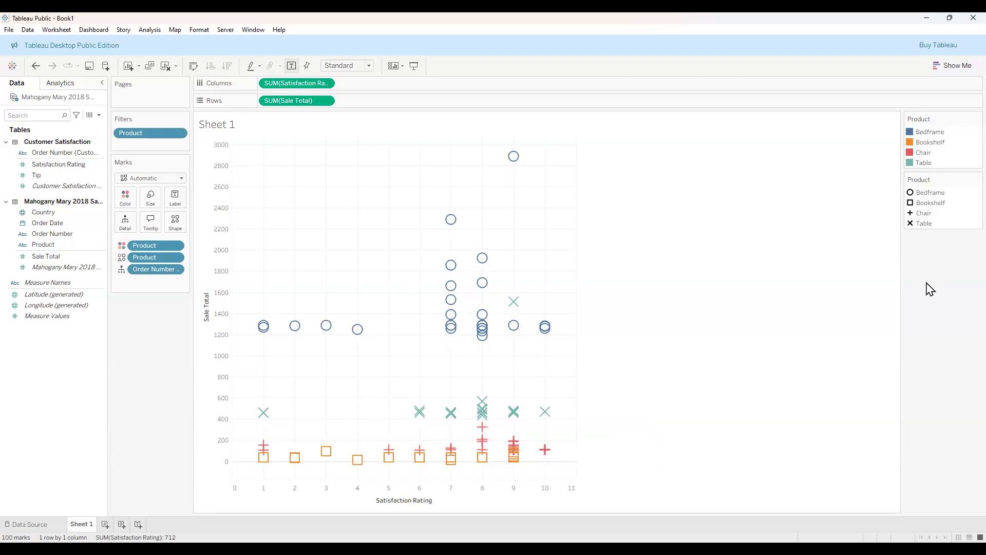
left_click(181, 134)
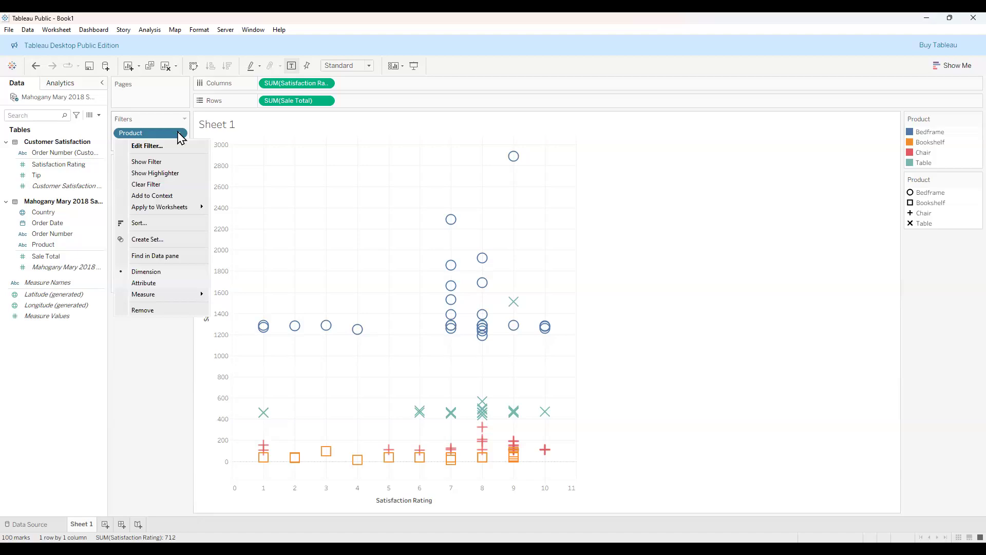
Show the Product filter list, test excluding Table, Bedframe and Chair, and leave all four ticked.
left_click(149, 161)
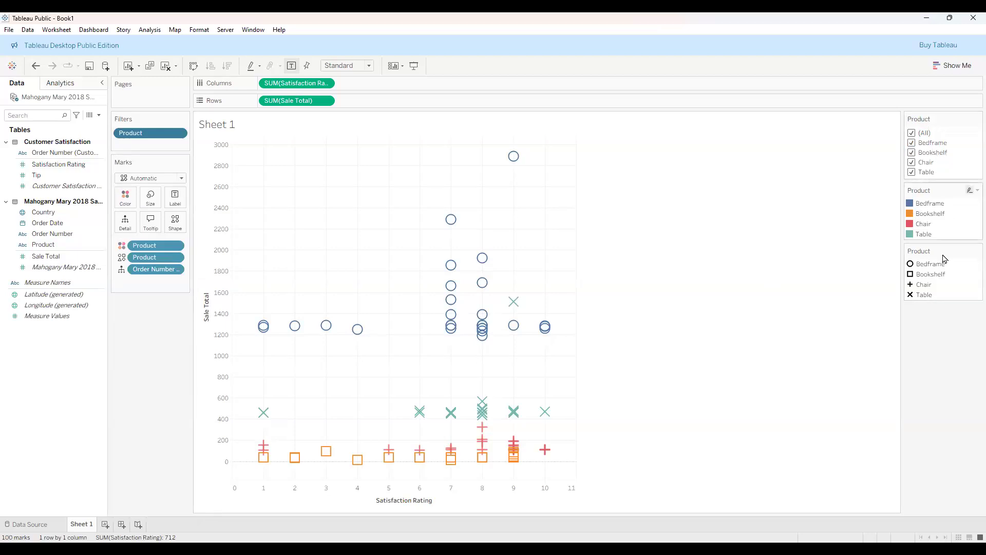
left_click(911, 172)
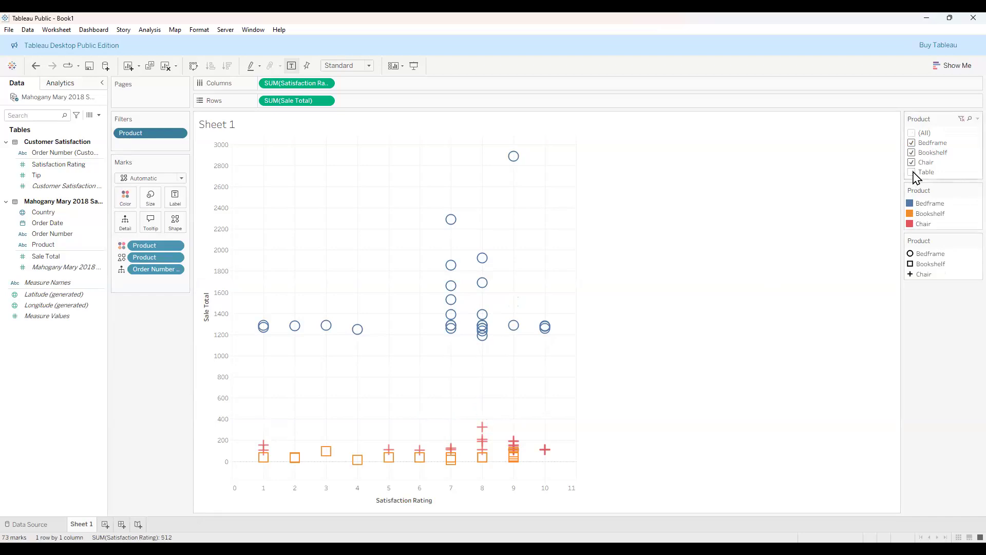
left_click(912, 173)
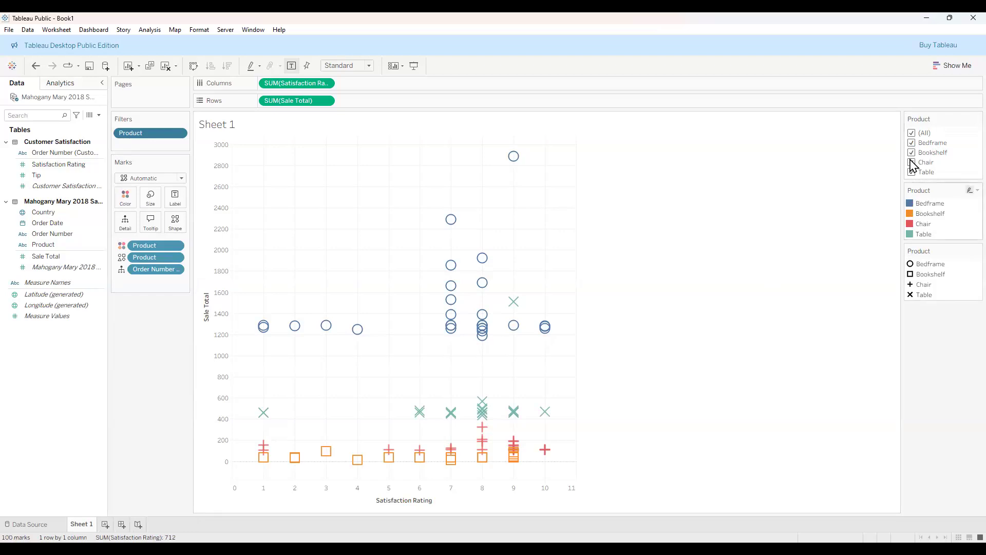
left_click(913, 133)
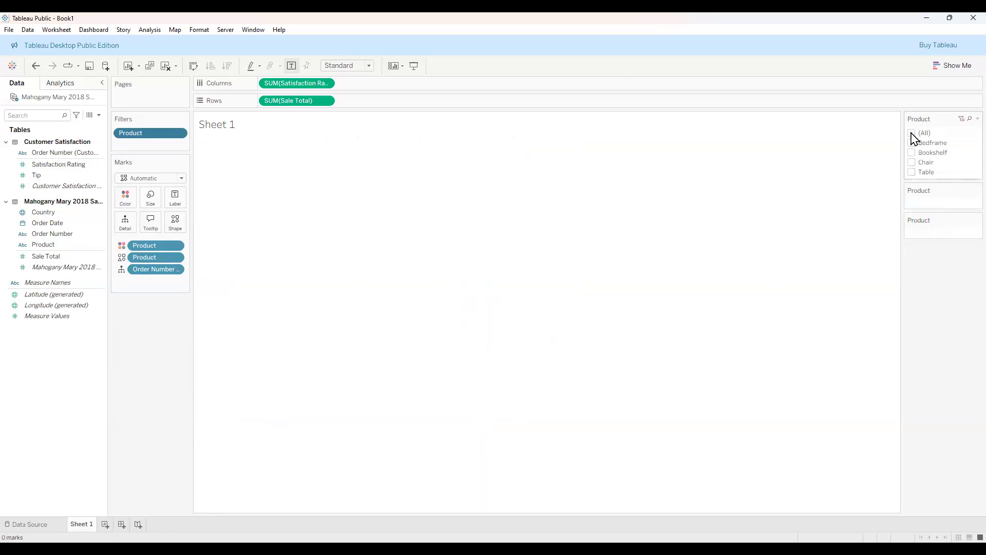
left_click(912, 133)
left_click(913, 144)
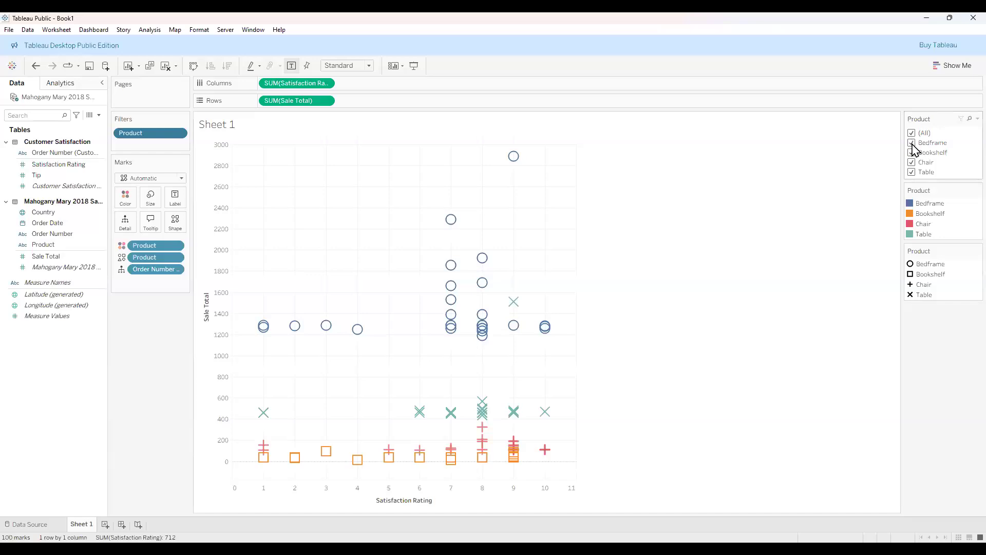
left_click(913, 163)
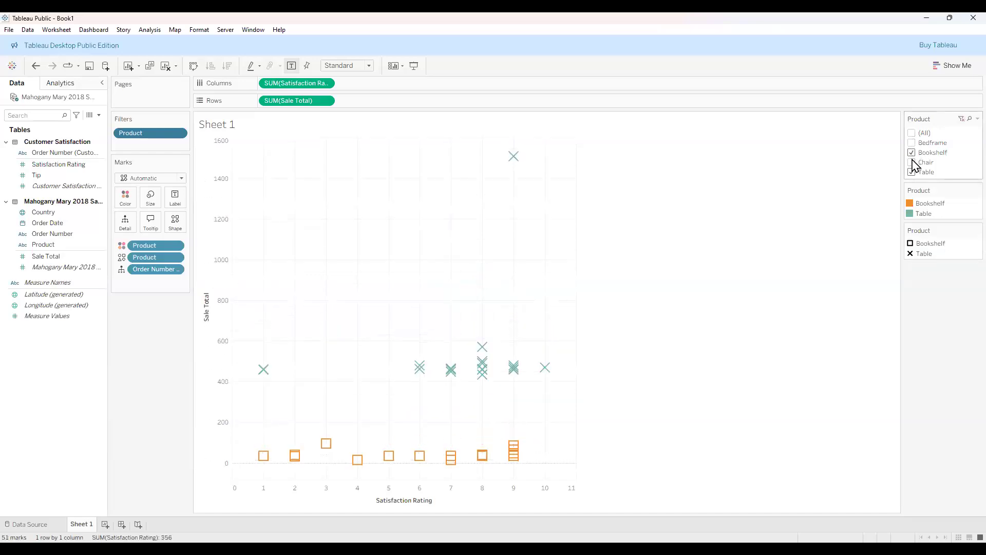
left_click(912, 163)
left_click(912, 142)
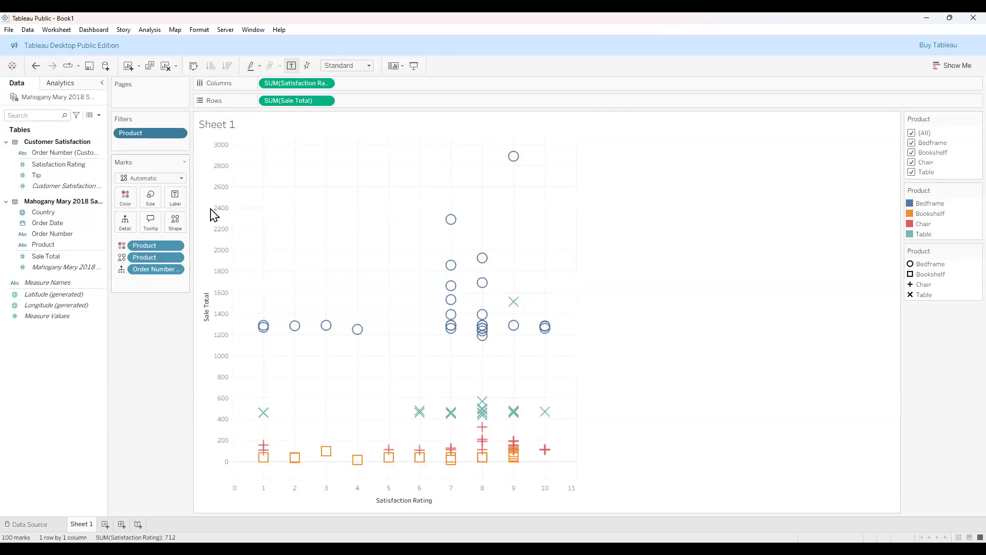
Fix both the Sale Total and Satisfaction Rating axes at their current ranges.
left_click(308, 66)
left_click(74, 211)
left_click(72, 222)
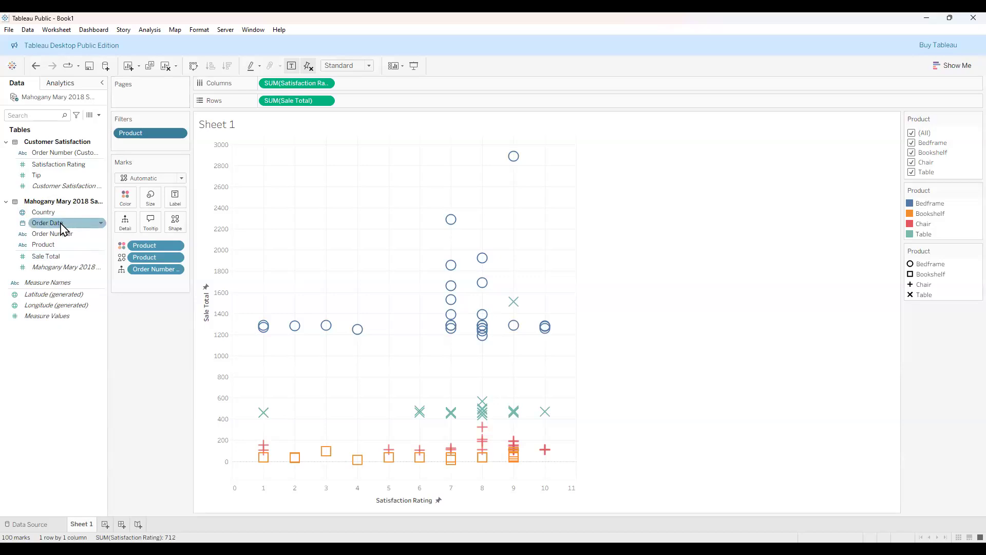
Page the chart by YEAR(Order Date), with the current page at 2018.
left_click_drag(72, 224, 146, 96)
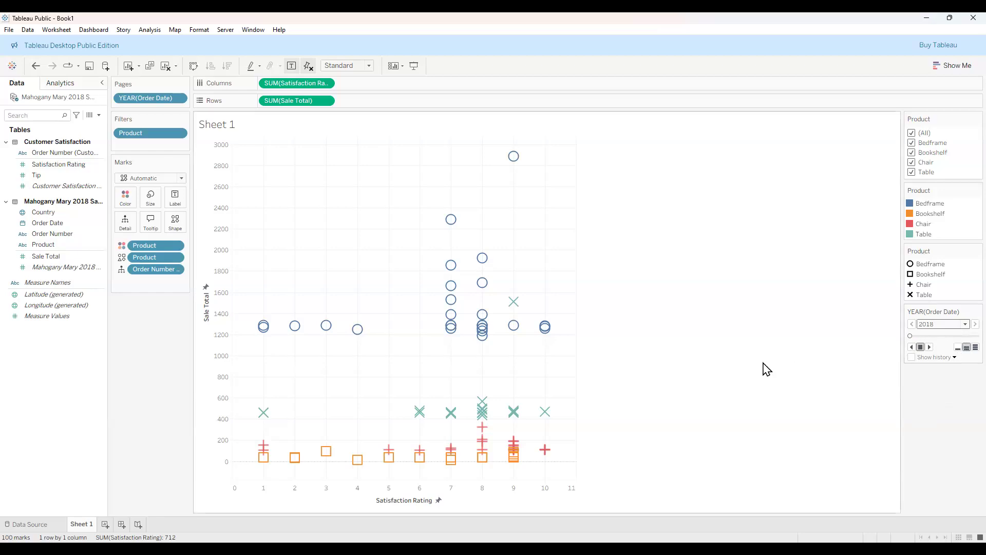
left_click(179, 99)
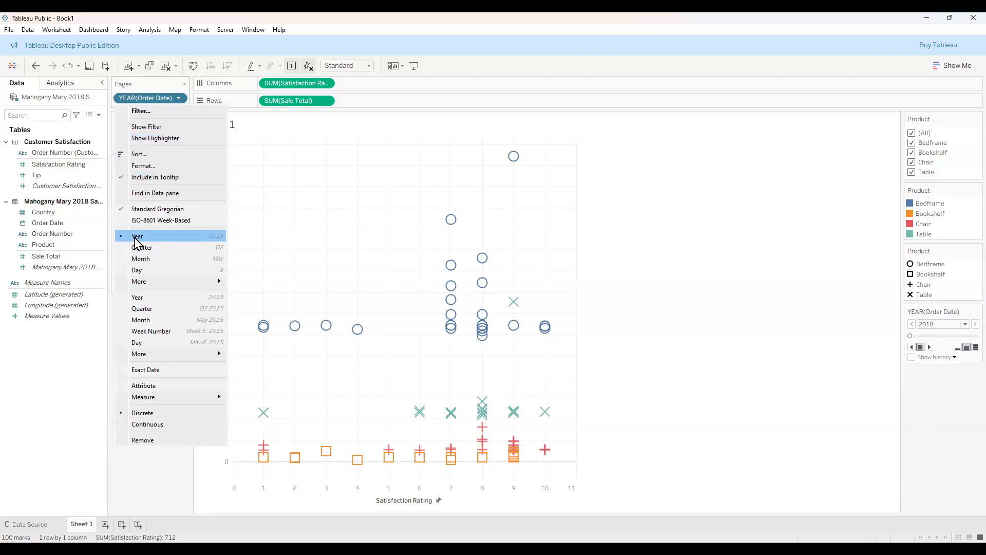
Switch the pages to month of Order Date and play through to December.
left_click(175, 262)
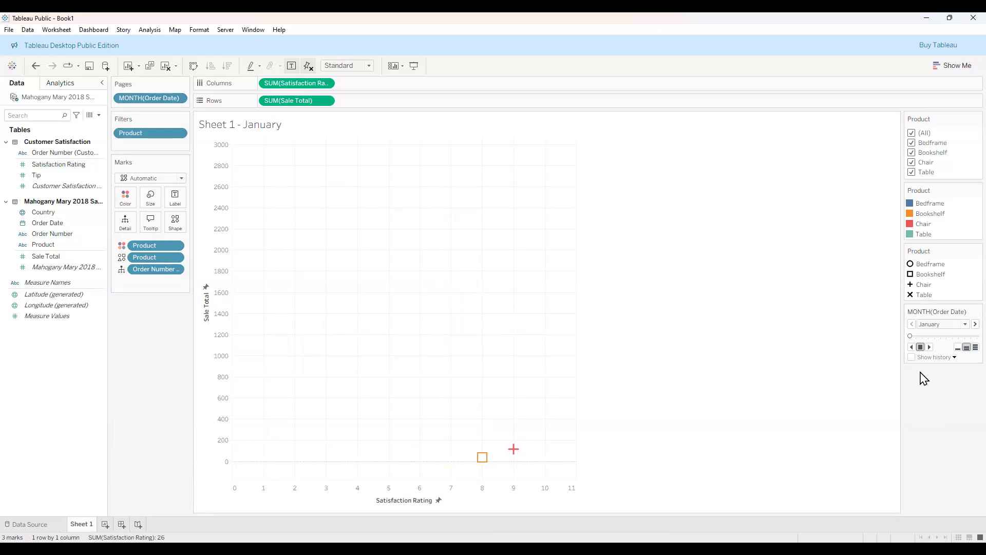
left_click(965, 324)
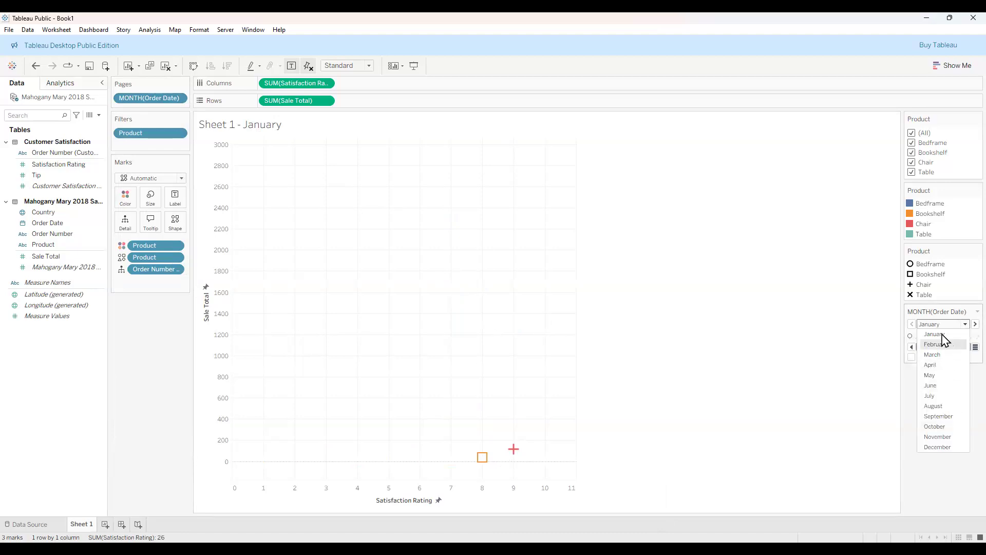
left_click(963, 327)
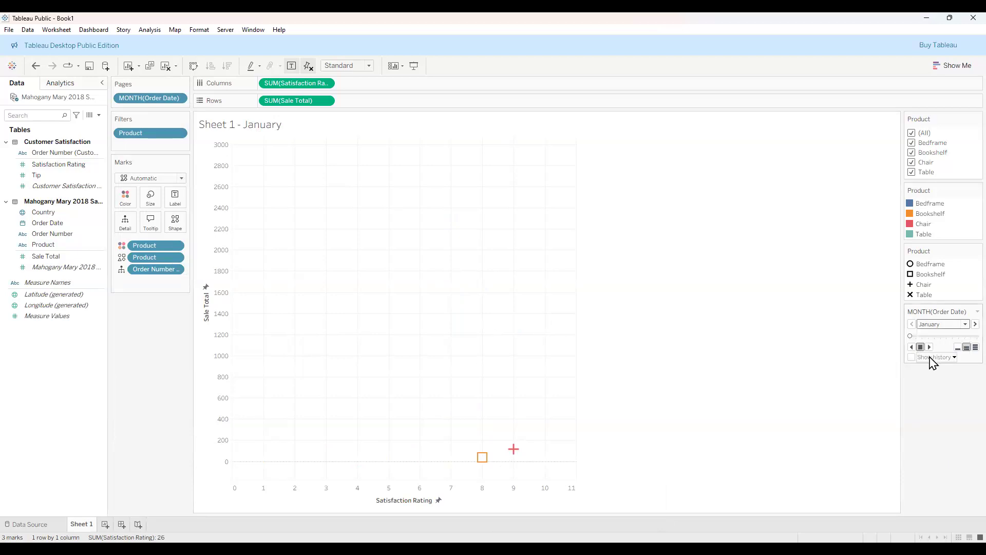
left_click(929, 347)
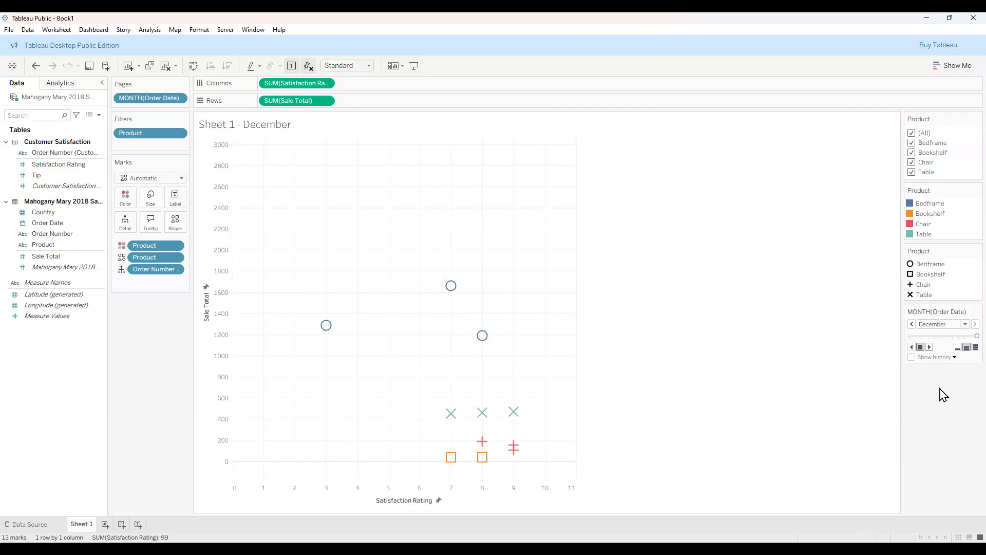
Show history for all marks with fading off, then replay the monthly Order Date pages.
left_click(955, 358)
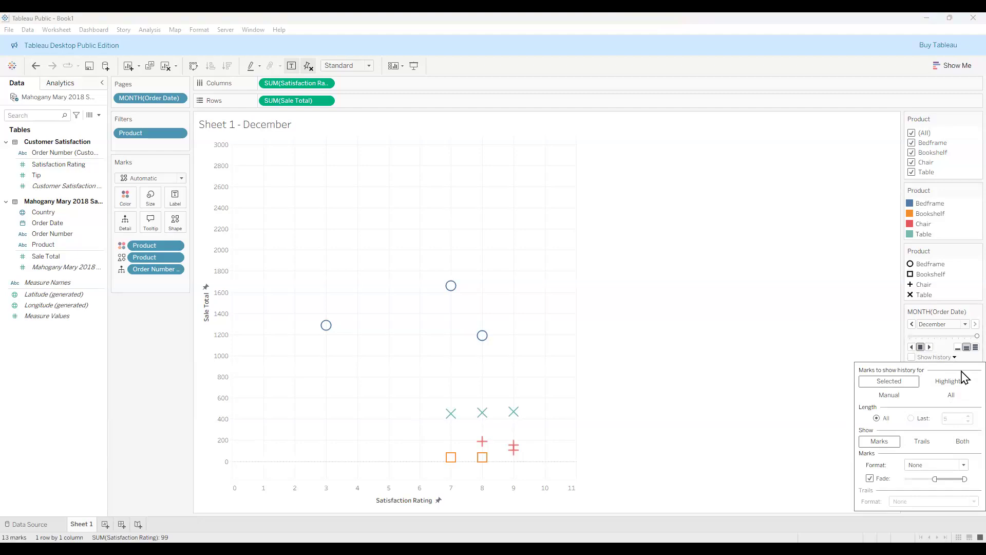
left_click(952, 397)
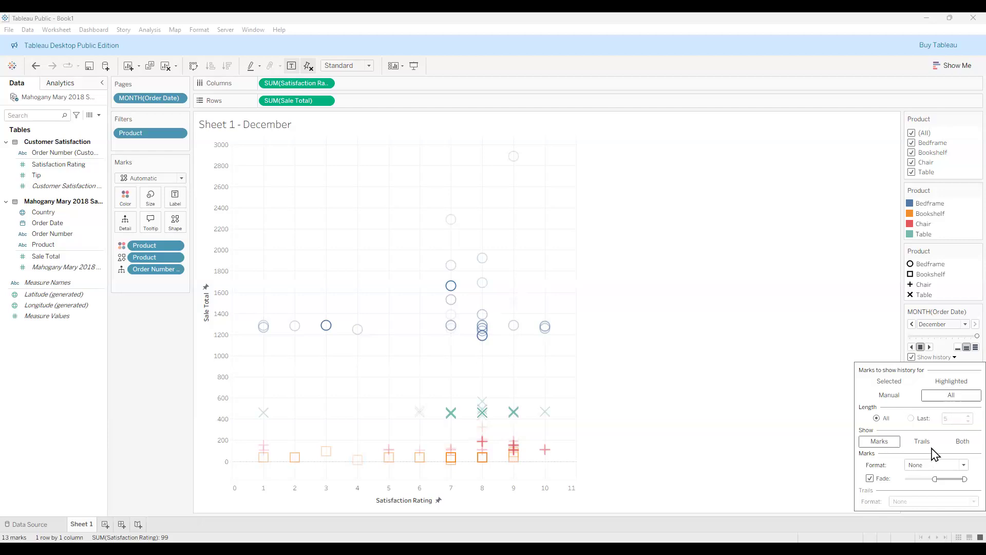
left_click(869, 478)
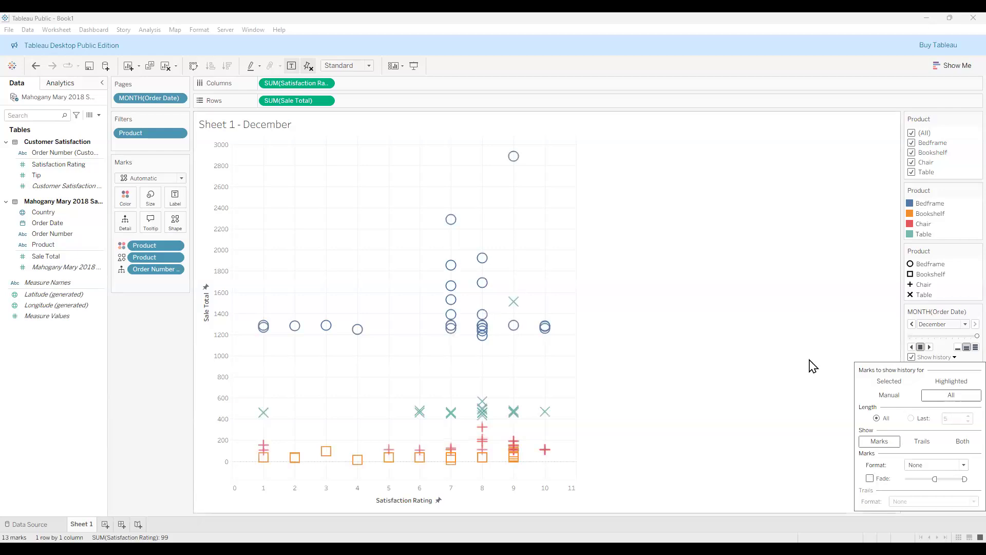
left_click(877, 353)
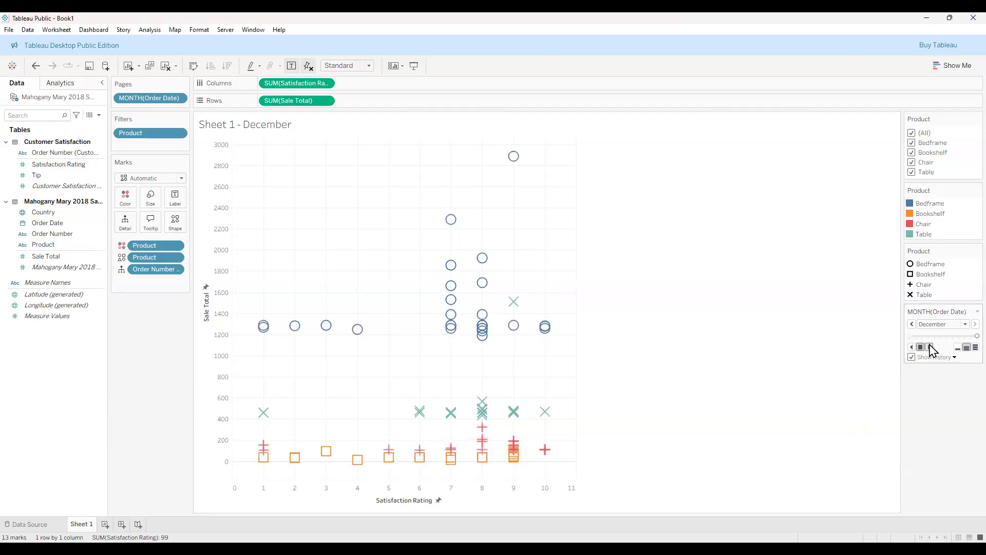
left_click(929, 347)
right_click(47, 387)
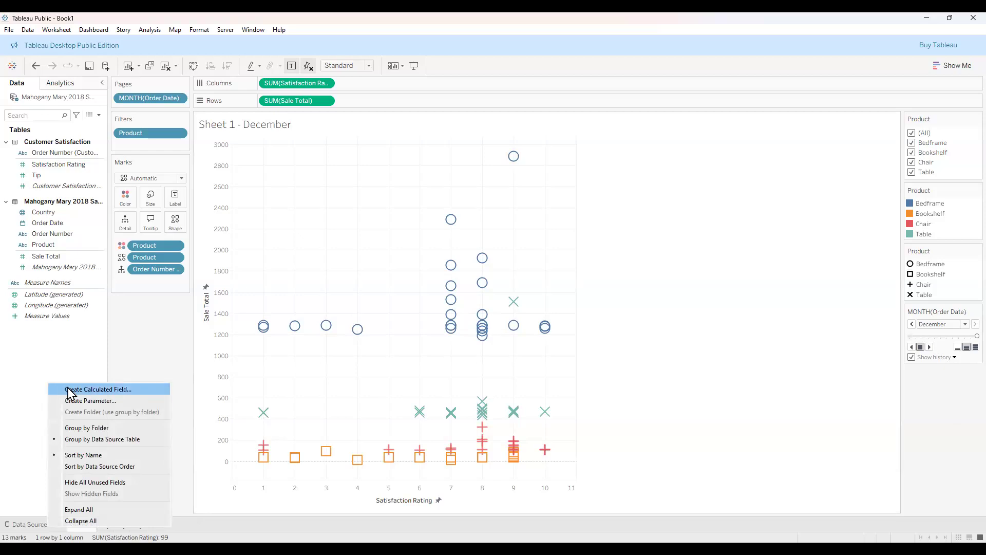
Cancel a started calculated field and add a new blank worksheet, Sheet 2.
left_click(99, 391)
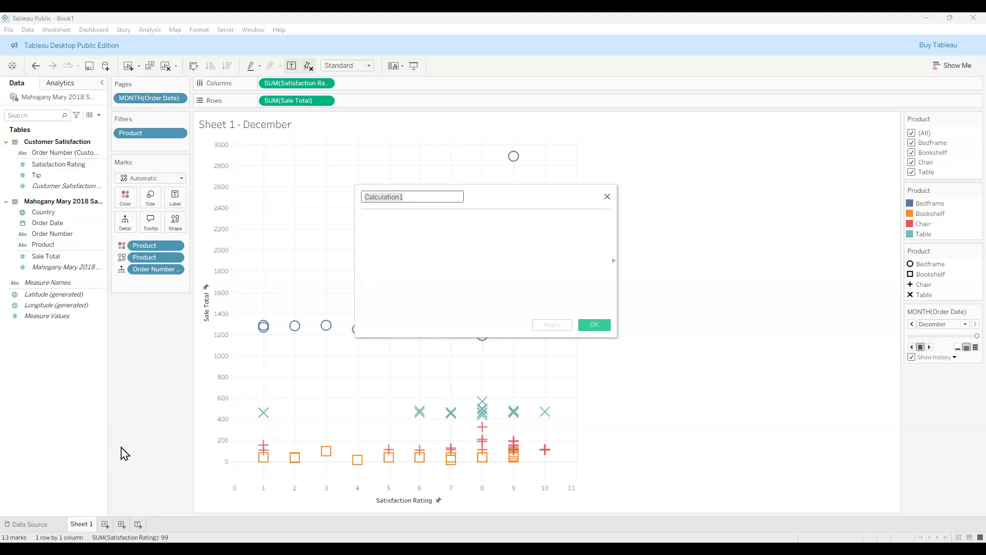
key("Escape")
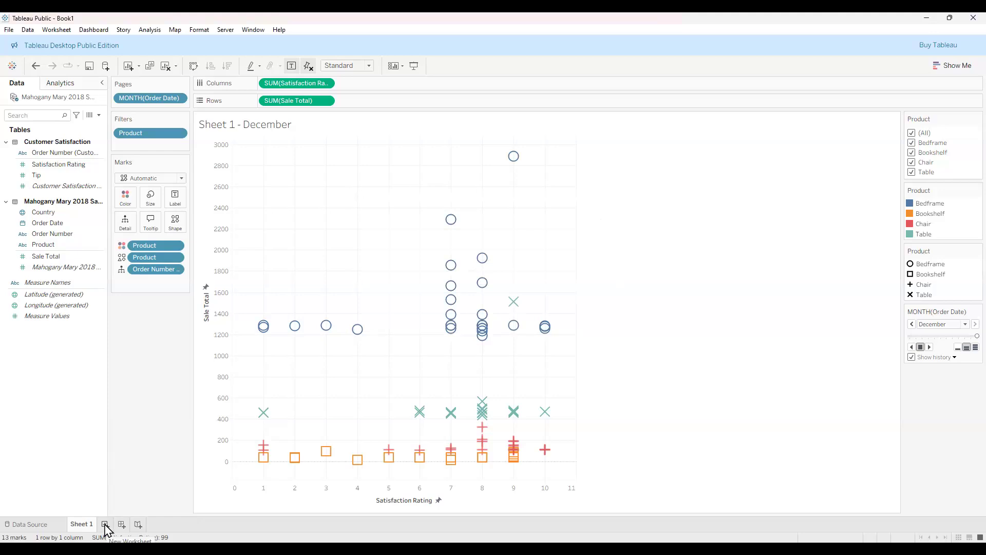
left_click(105, 525)
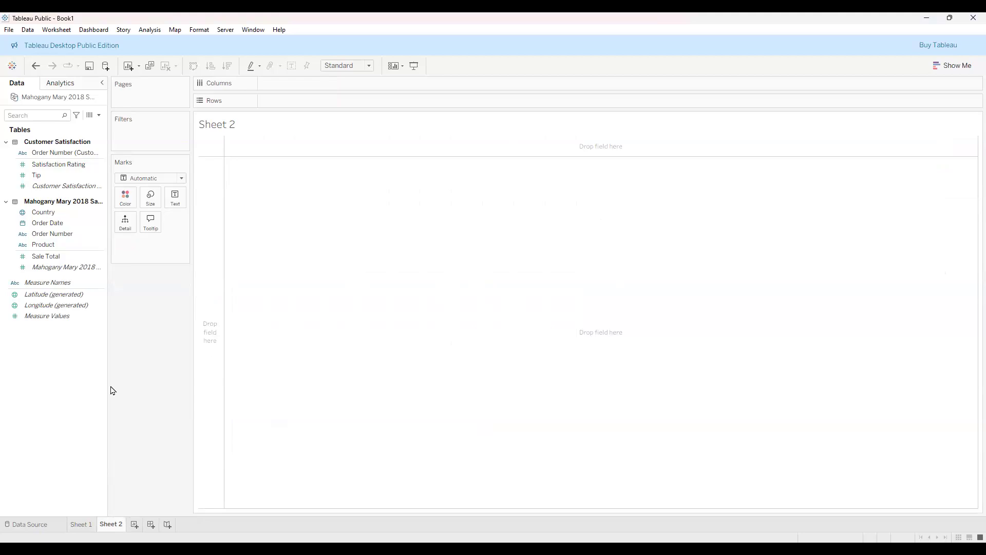
Rename Sheet 2 to '5% propsal'.
right_click(118, 530)
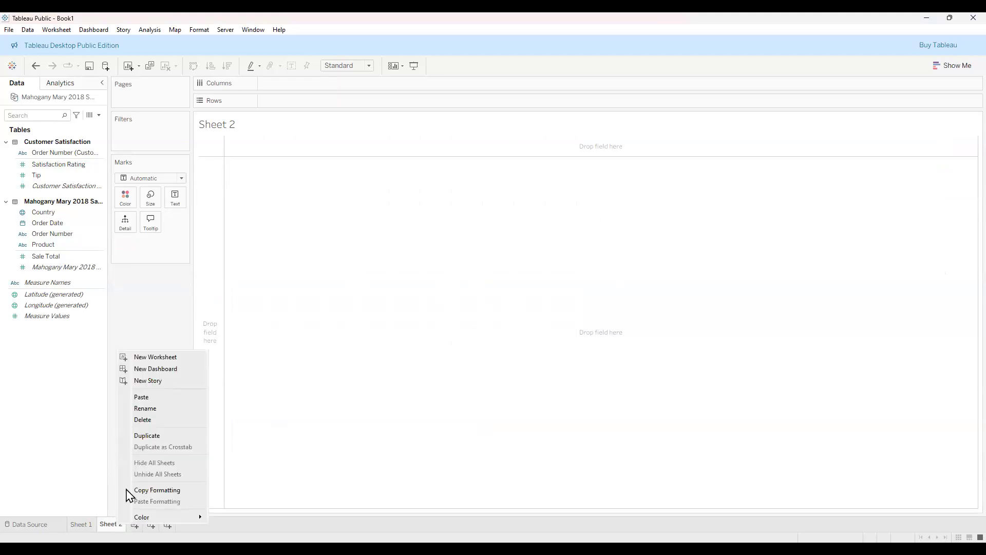
left_click(162, 410)
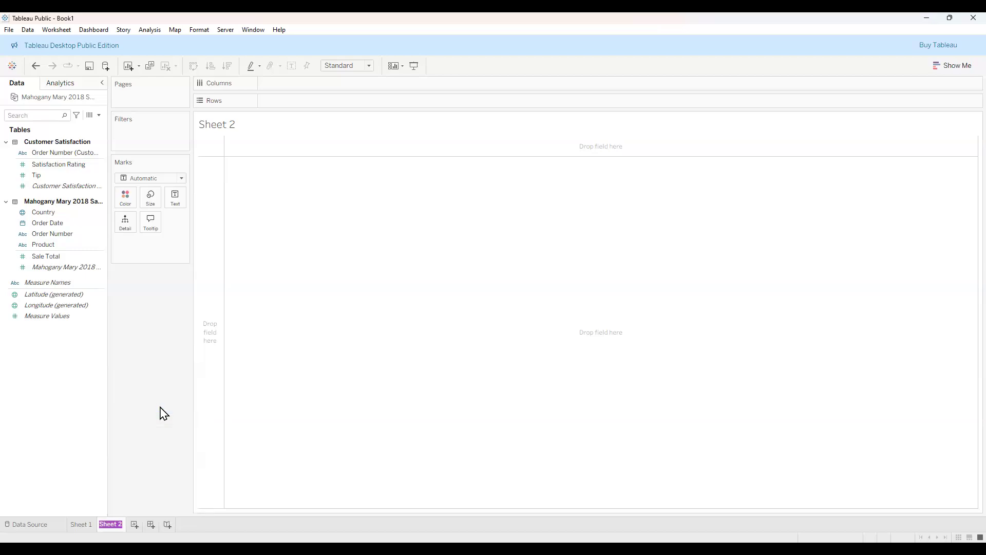
type("5% propsal")
key("Return")
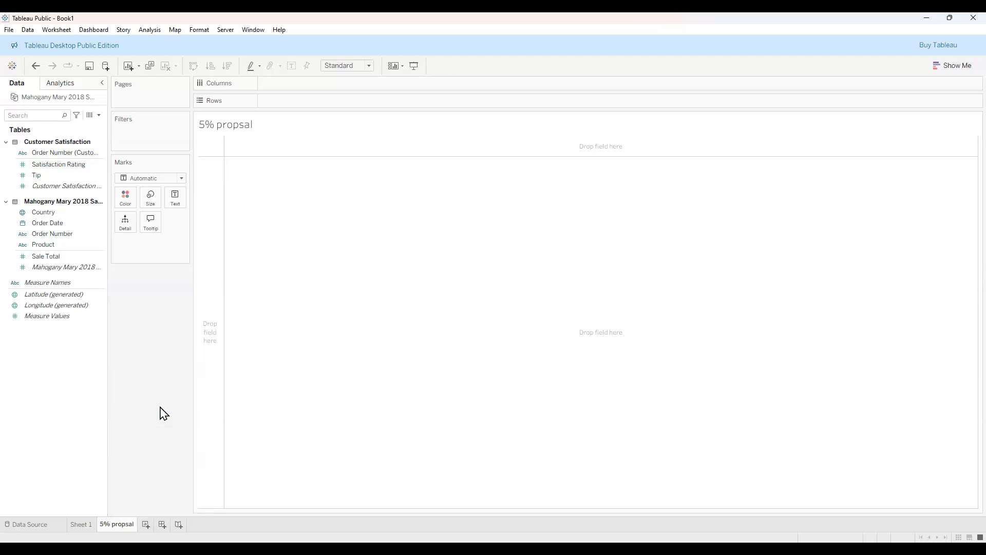
Correct the sheet name to '5% proposal' by inserting the missing 'o'.
right_click(129, 529)
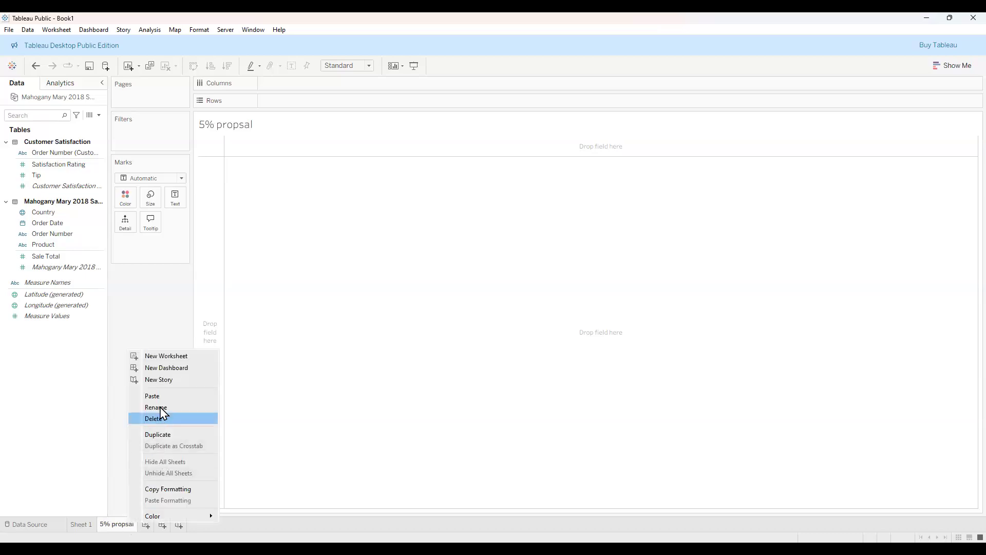
left_click(128, 522)
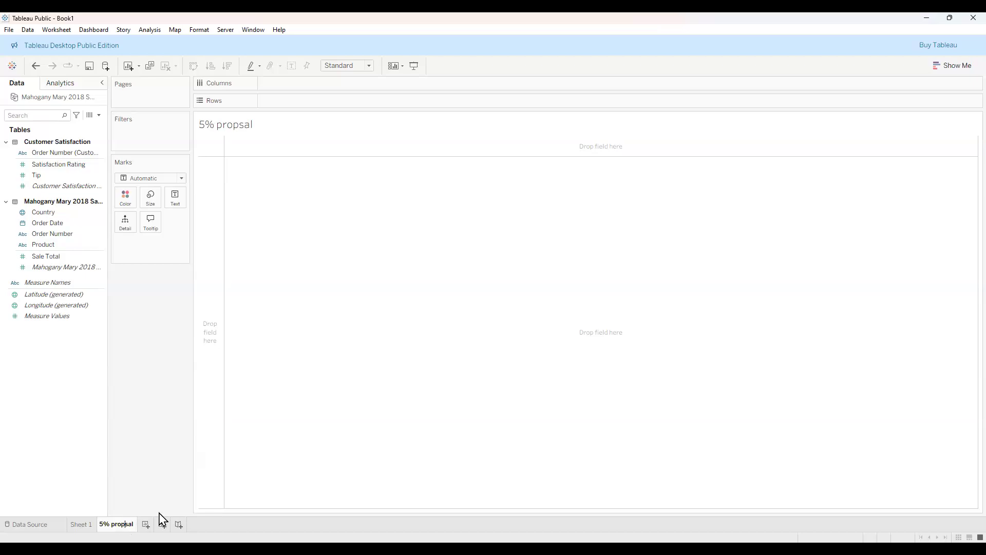
type("o")
key("Return")
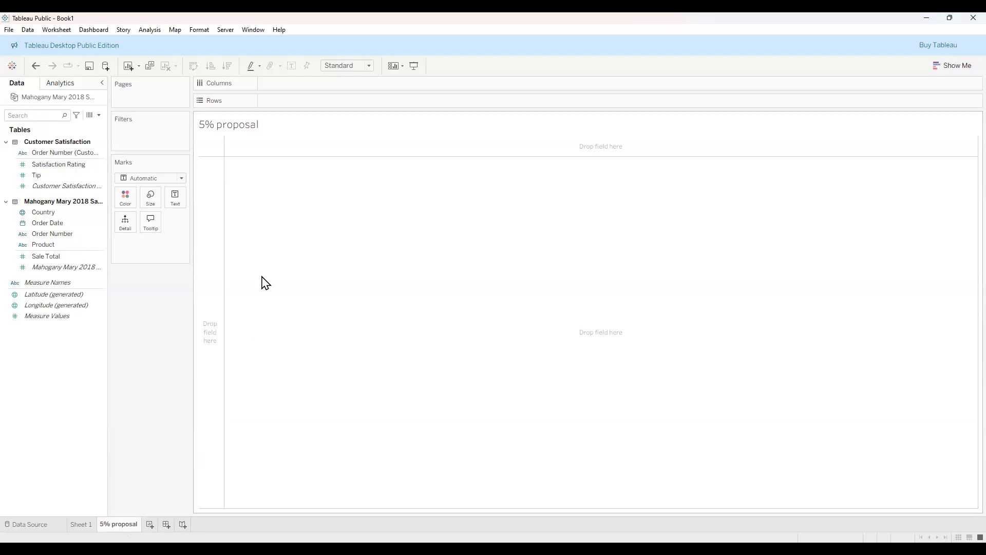
Create a new calculated field named 'Proposed percentage increase total'.
right_click(63, 411)
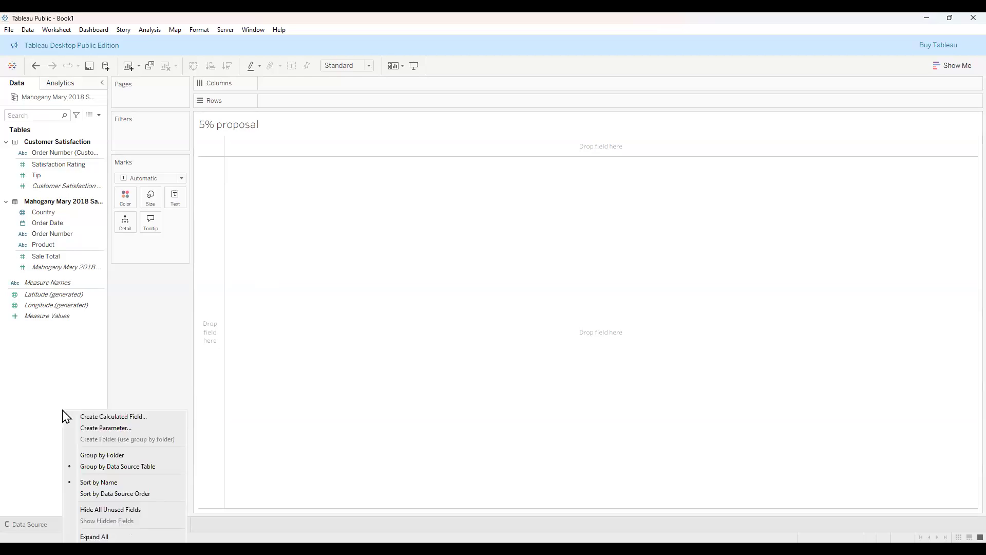
left_click(134, 416)
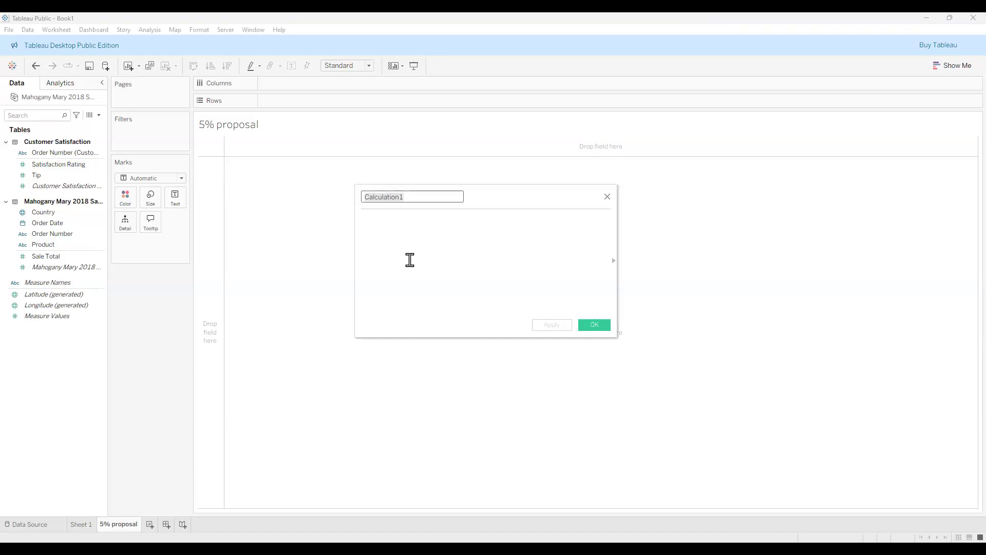
type("Proposed perce")
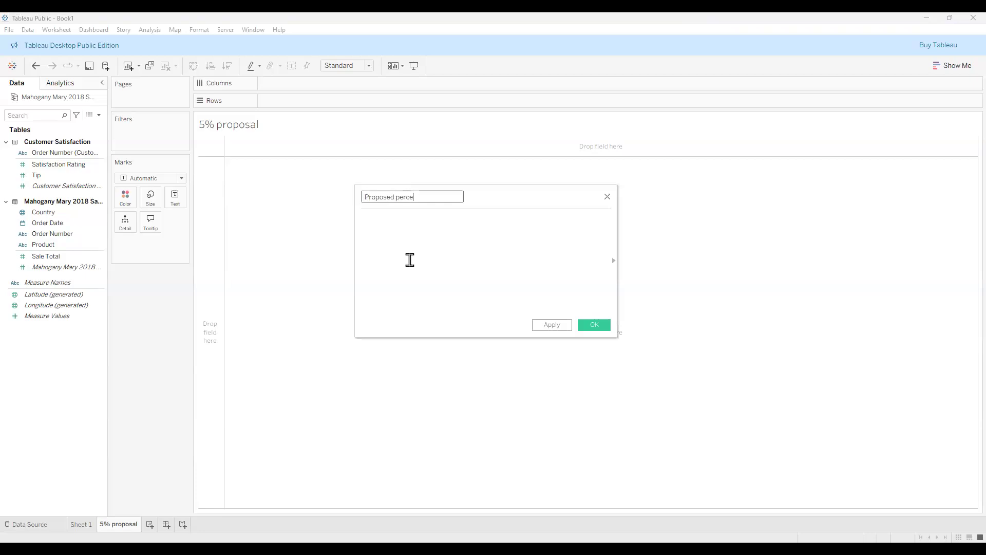
type("ntage increase total")
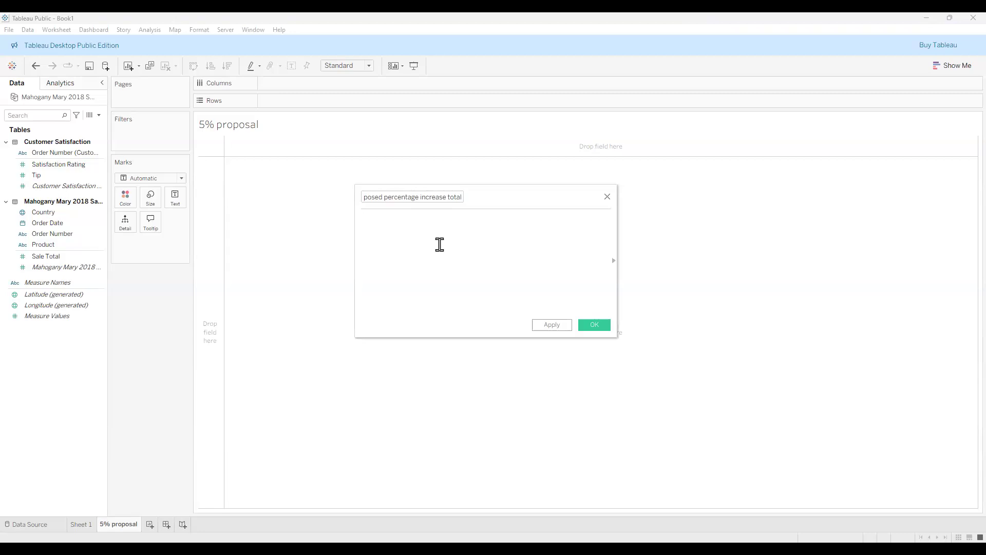
Replace the formula text with Sale Total * .05 + Sale Total.
type("P")
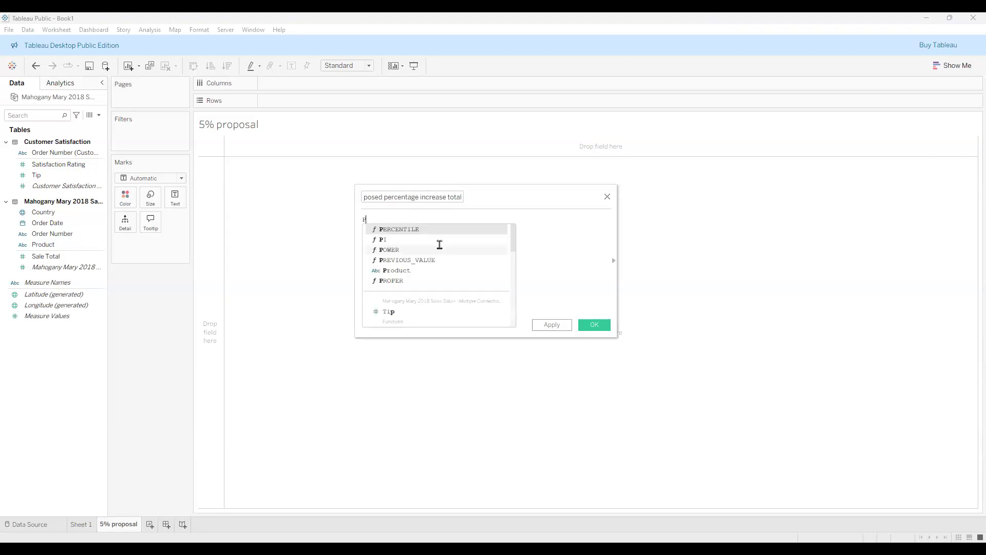
type("roposed")
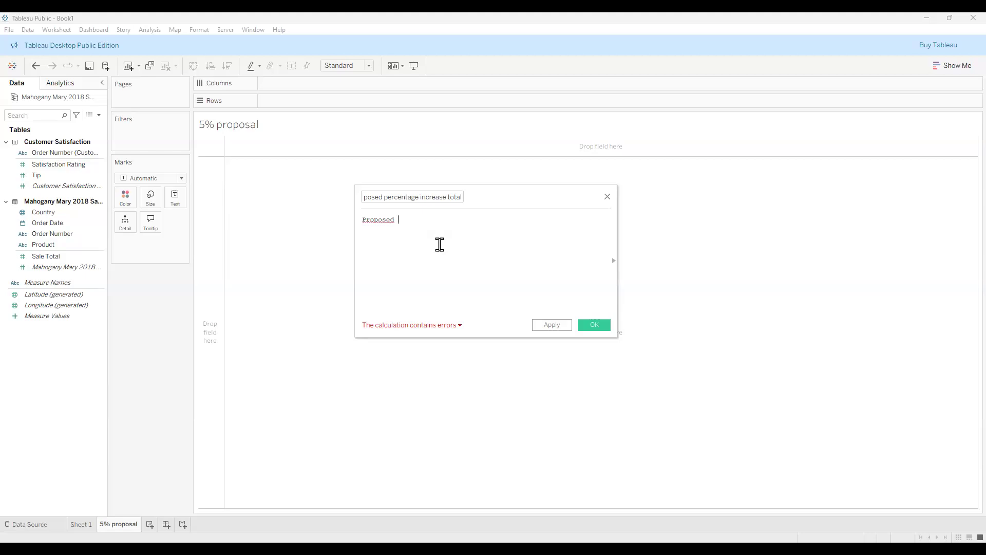
key("BackSpace")
key("BackSpace")
key("BackSpace")
key("BackSpace")
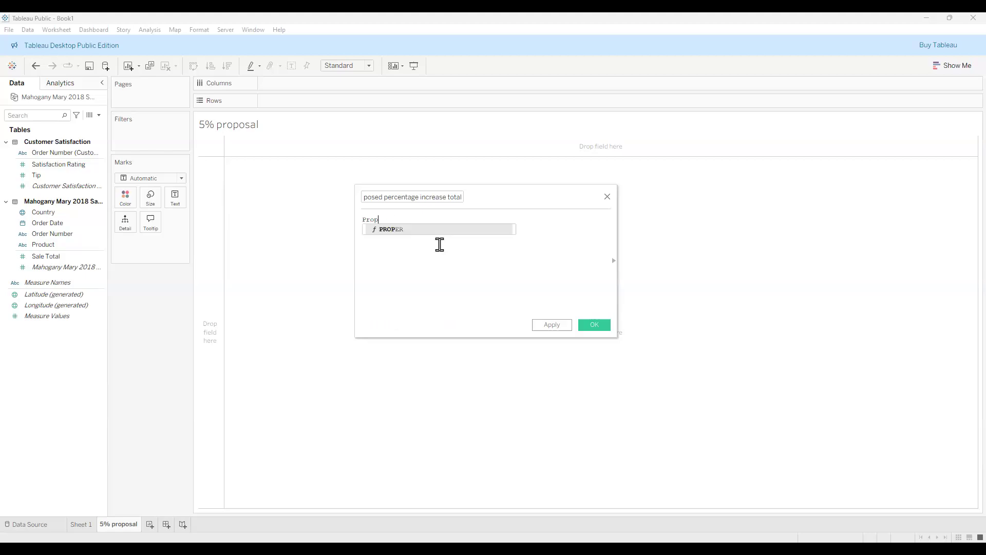
key("BackSpace")
key("BackSpace")
key("BackSpace")
key("BackSpace")
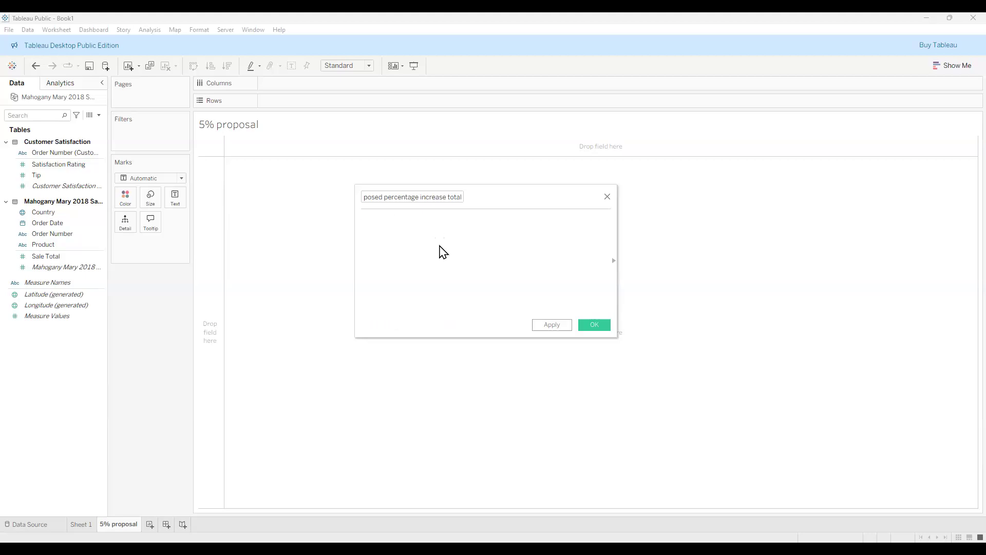
type("Sale Total * .05 + S")
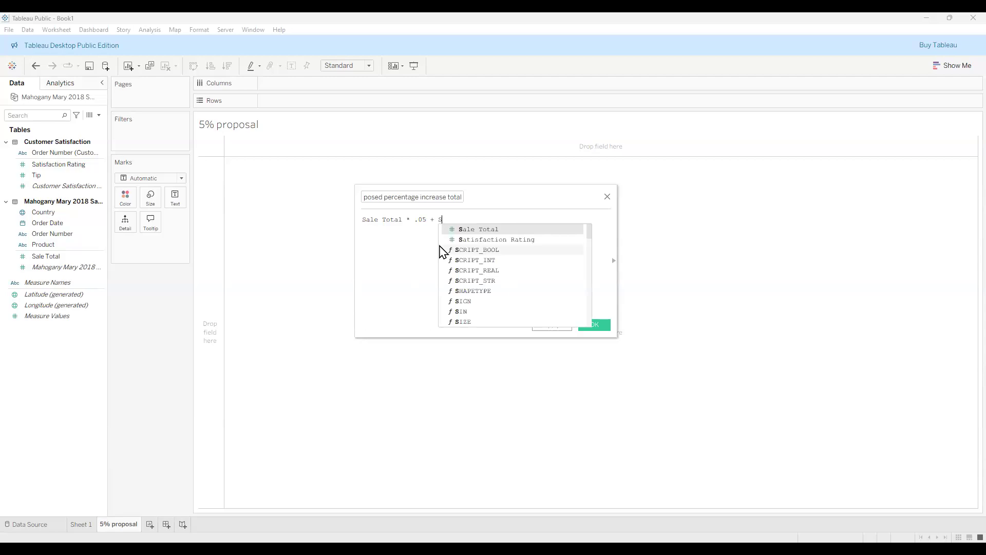
type("ale Total")
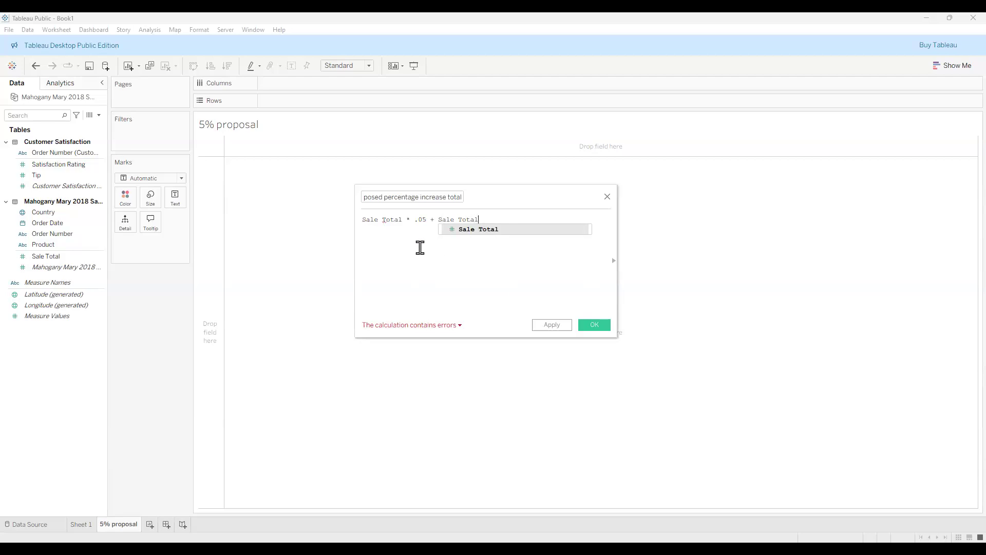
left_click(400, 241)
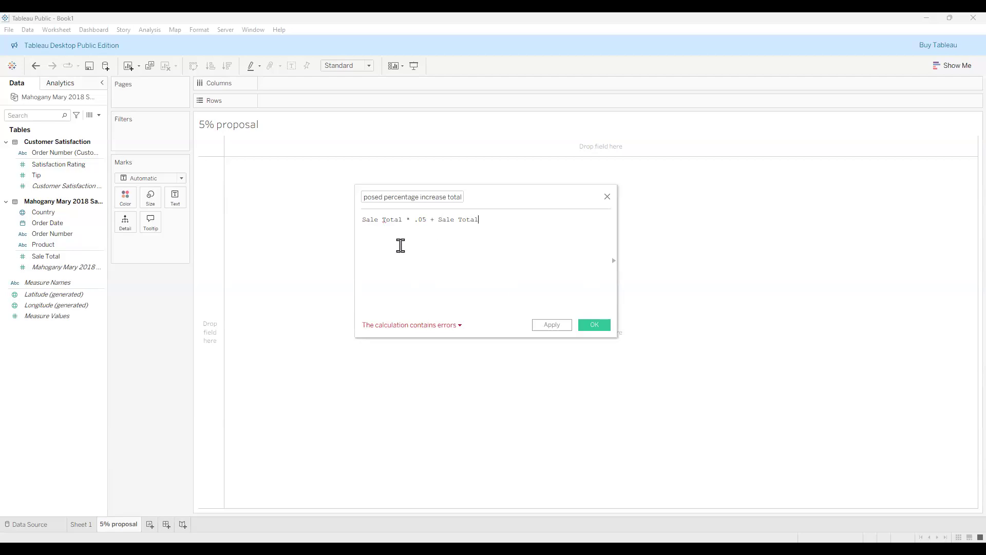
Add parentheses and brackets to make ([Sale Total]) * .05 + [Sale Total] valid, then apply.
left_click(385, 220)
left_click(363, 219)
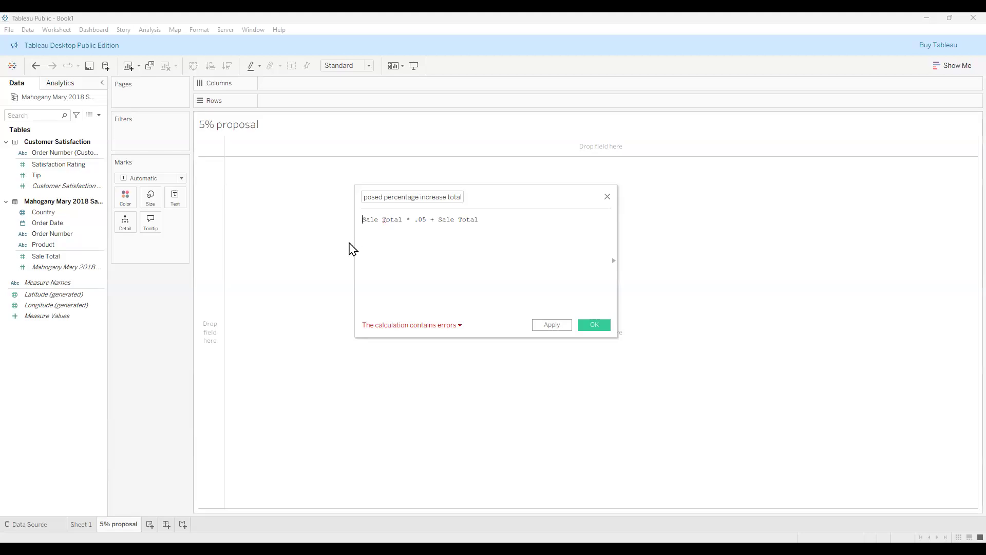
type("(")
type(")")
left_click(366, 220)
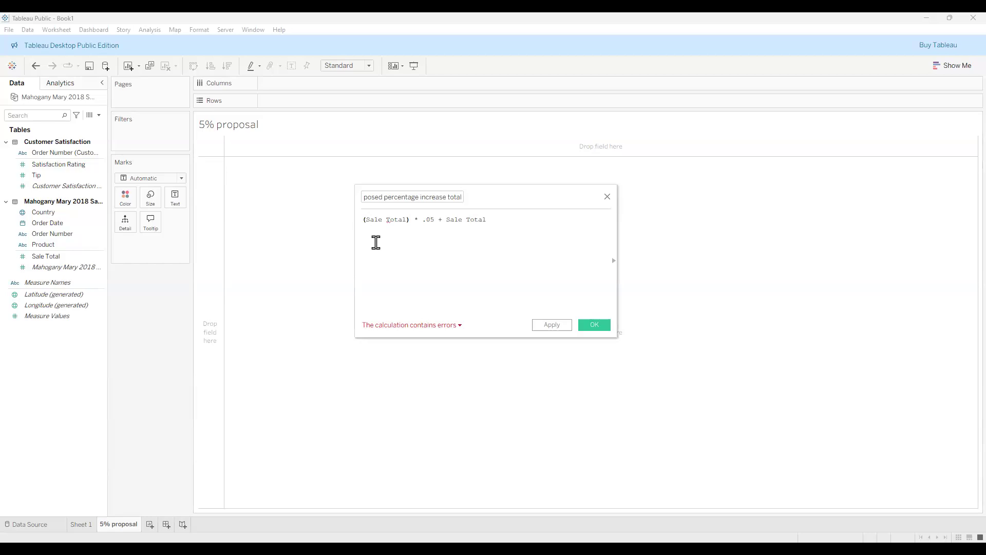
type("[")
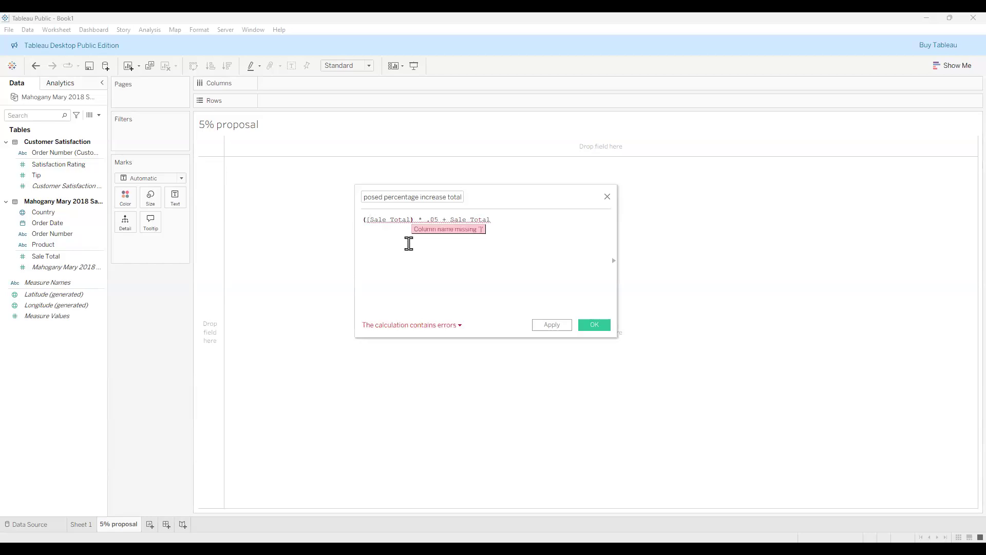
type("]")
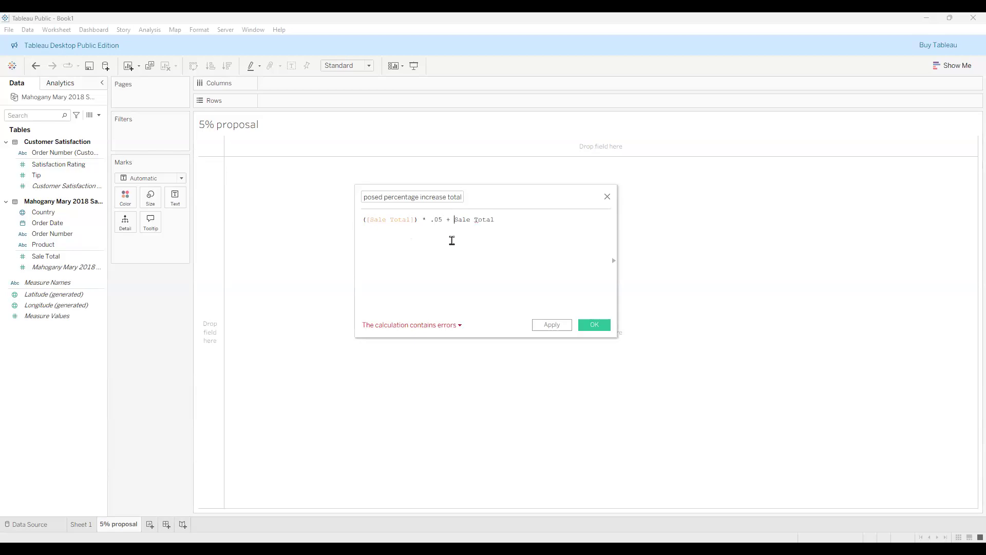
type("[")
type("]")
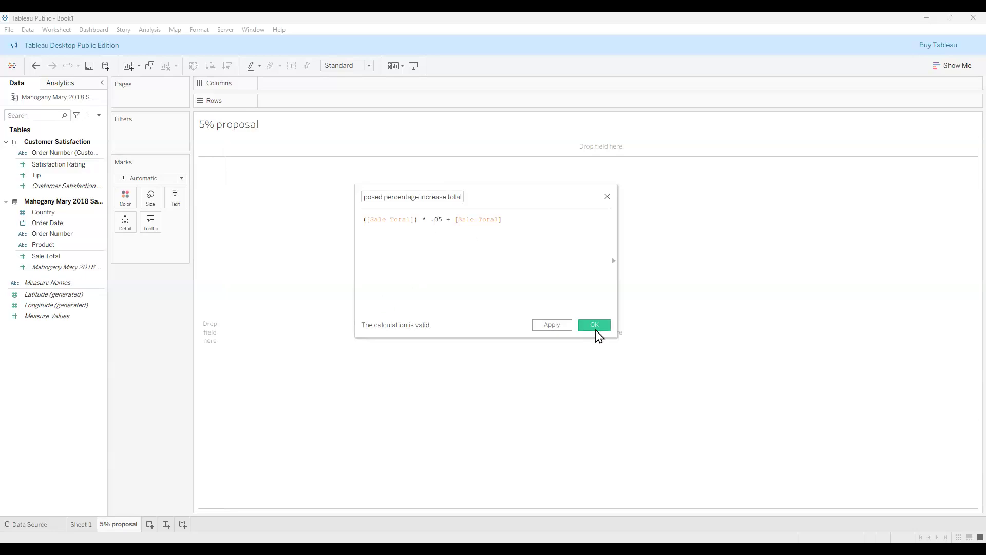
left_click(554, 325)
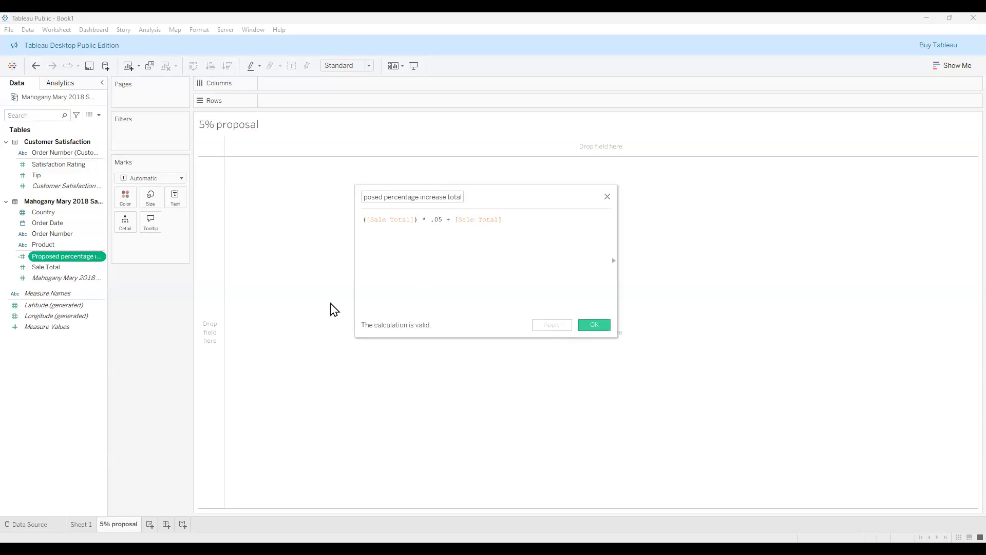
Put Product on Columns and both Sale Total and Proposed percentage increase total on Rows as bars.
key("Escape")
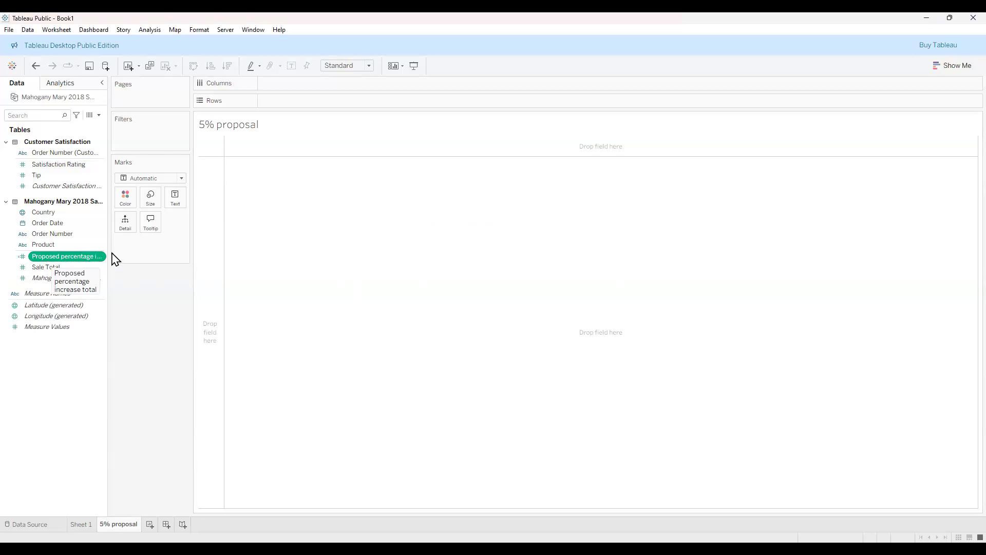
left_click(70, 245, "ctrl")
left_click(70, 245)
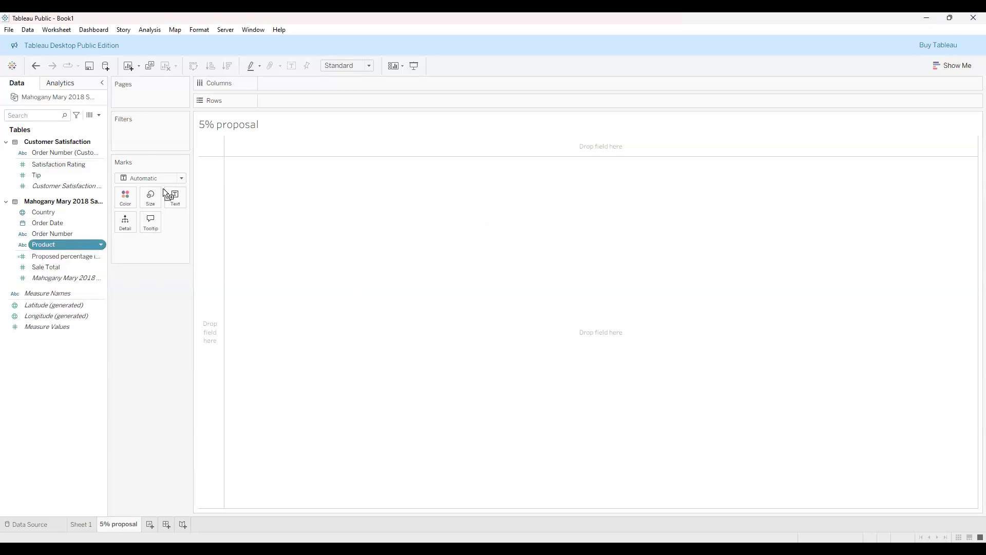
left_click_drag(300, 80, 301, 82)
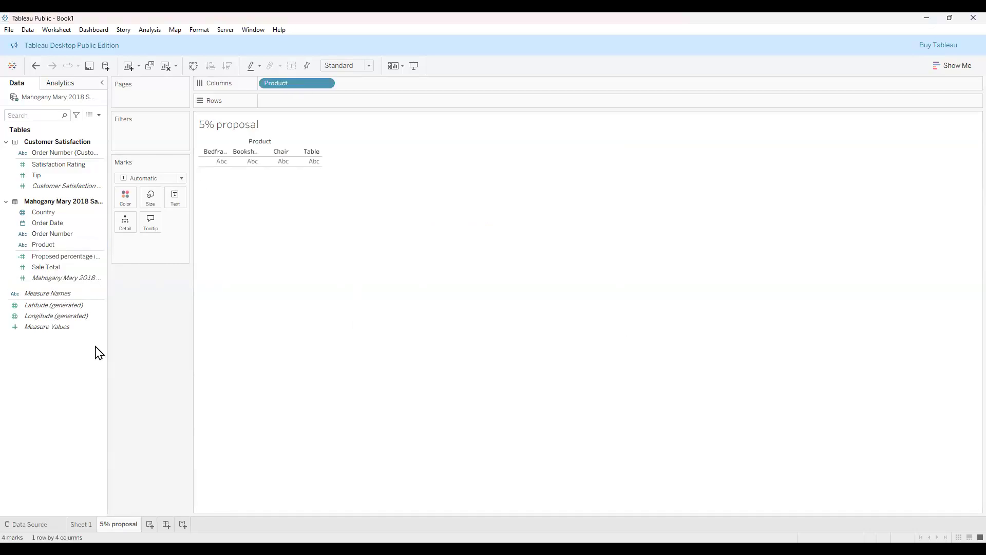
left_click(60, 268)
left_click_drag(59, 271, 224, 157)
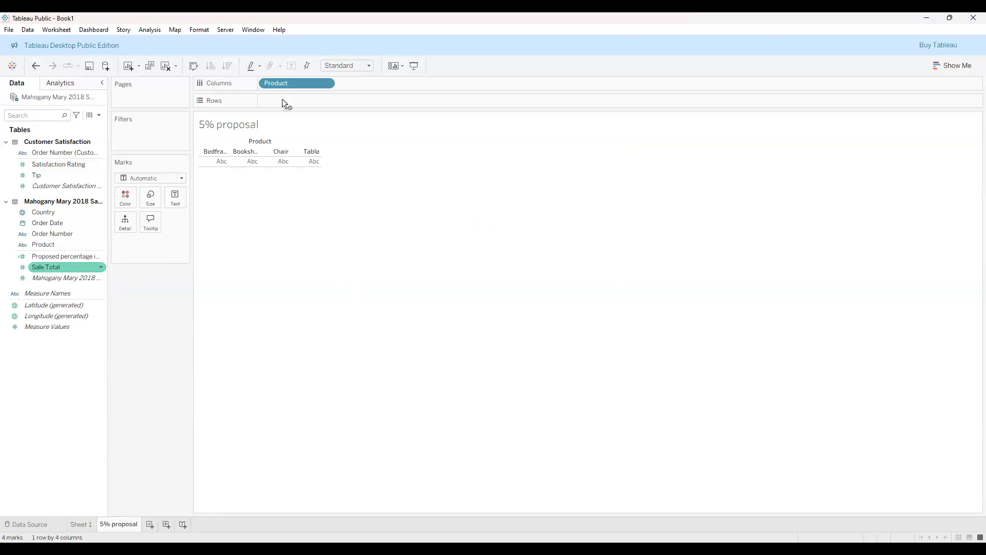
left_click_drag(291, 104, 291, 101)
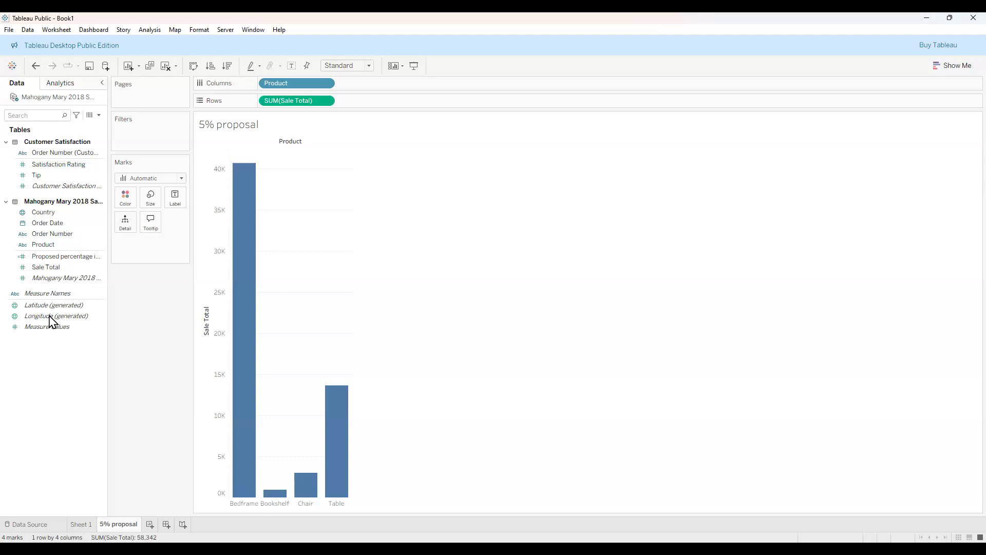
left_click_drag(64, 256, 276, 152)
left_click_drag(374, 101, 375, 101)
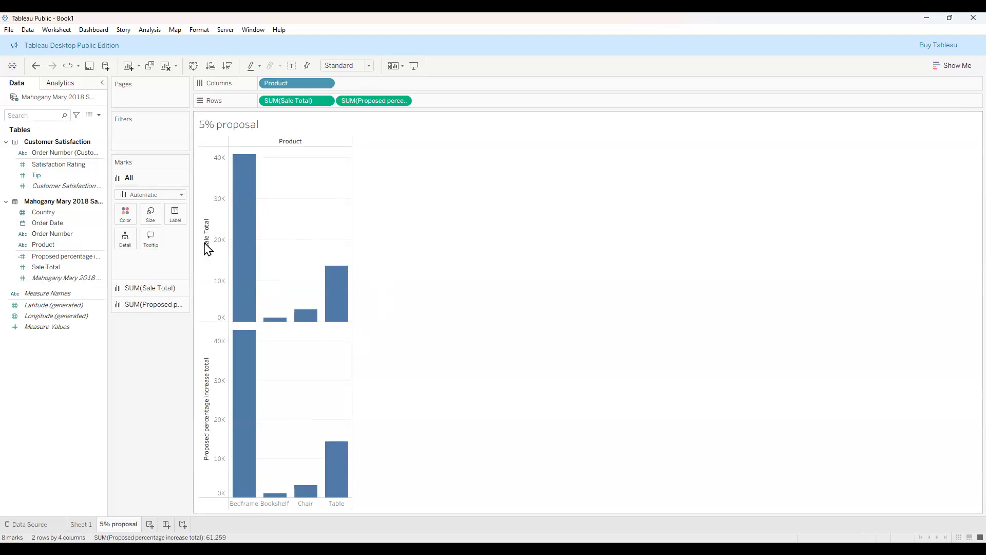
mouse_move(236, 238)
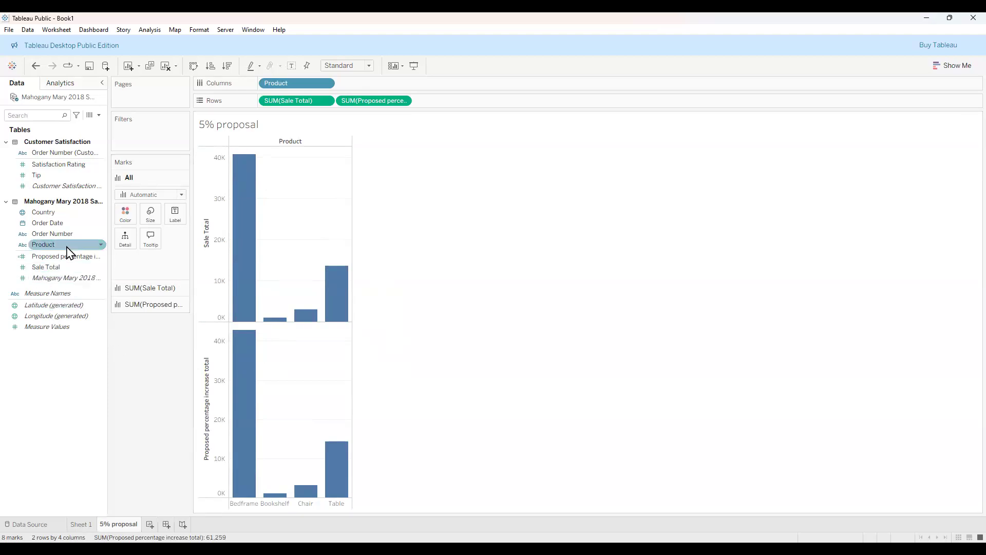
Colour bars by Product, sort descending, and remove the Proposed percentage increase total chart.
left_click(47, 244)
left_click_drag(47, 247, 128, 223)
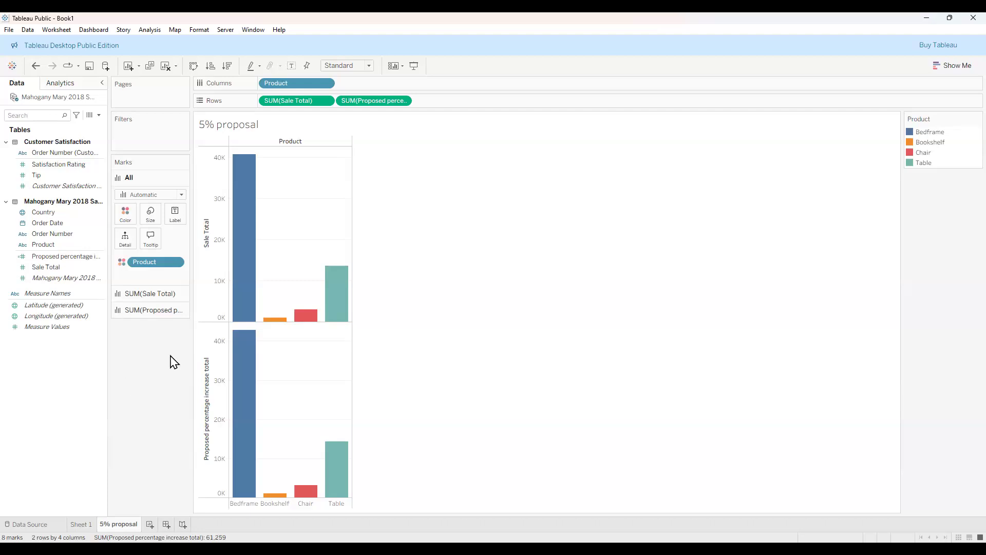
mouse_move(349, 286)
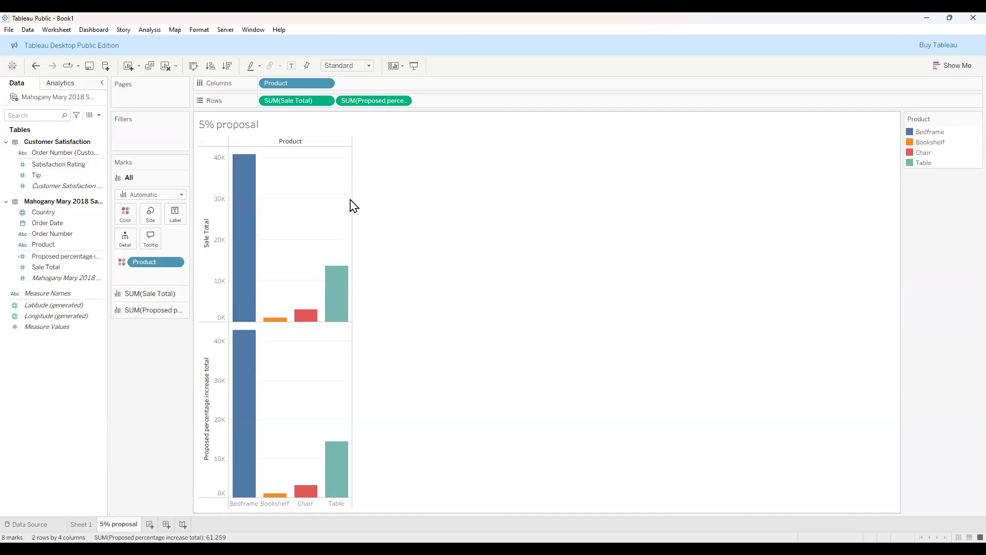
left_click(227, 66)
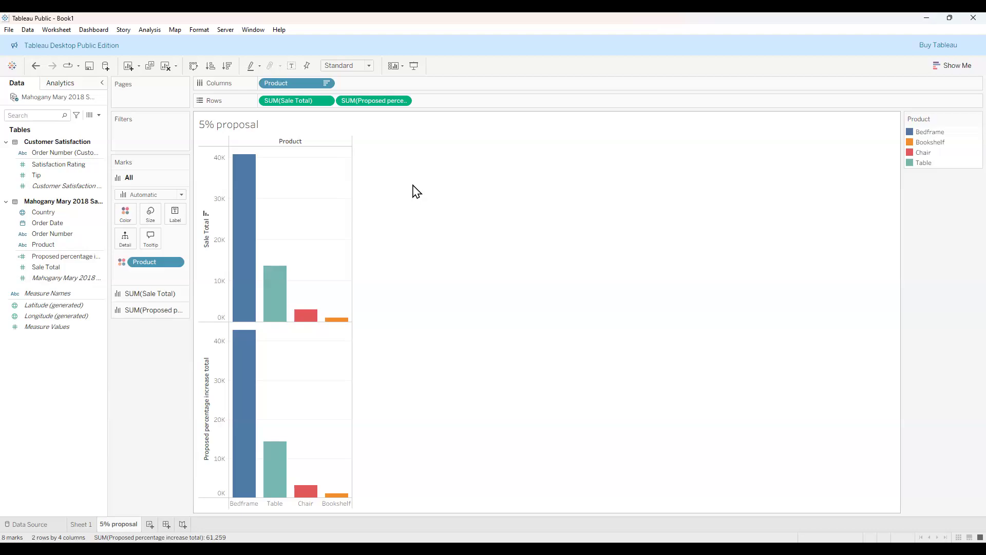
left_click_drag(366, 102, 424, 279)
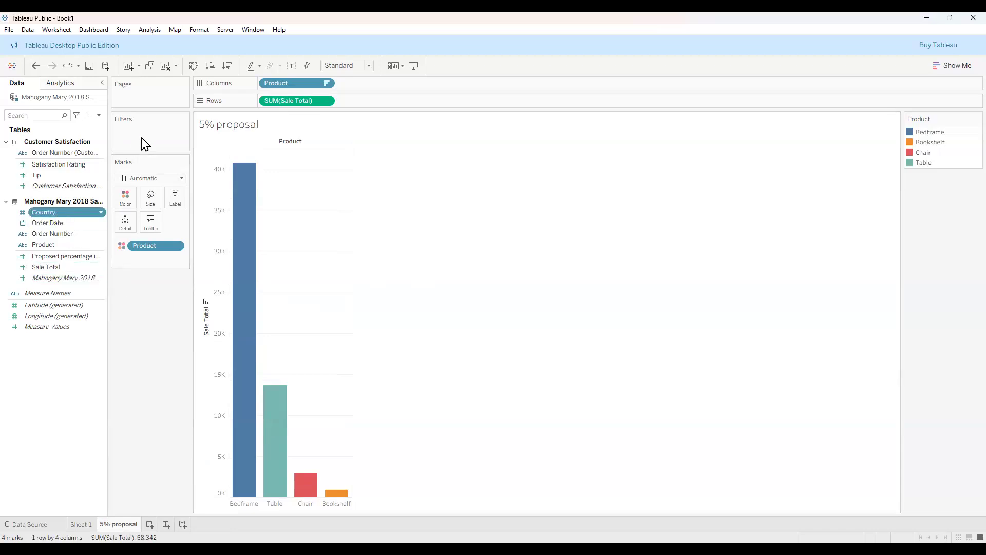
Add a Country filter limited to United States of America.
left_click_drag(145, 144, 145, 145)
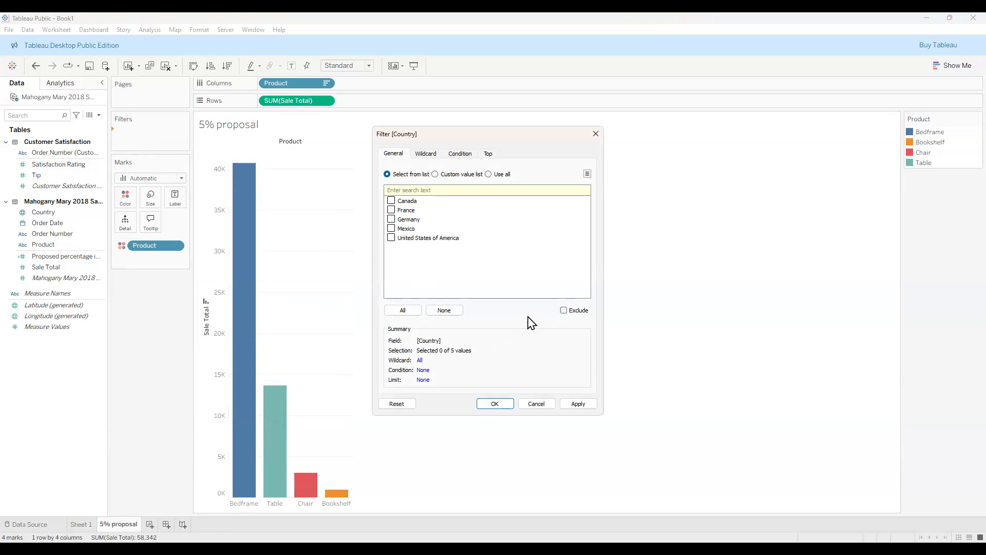
left_click(393, 239)
left_click(578, 404)
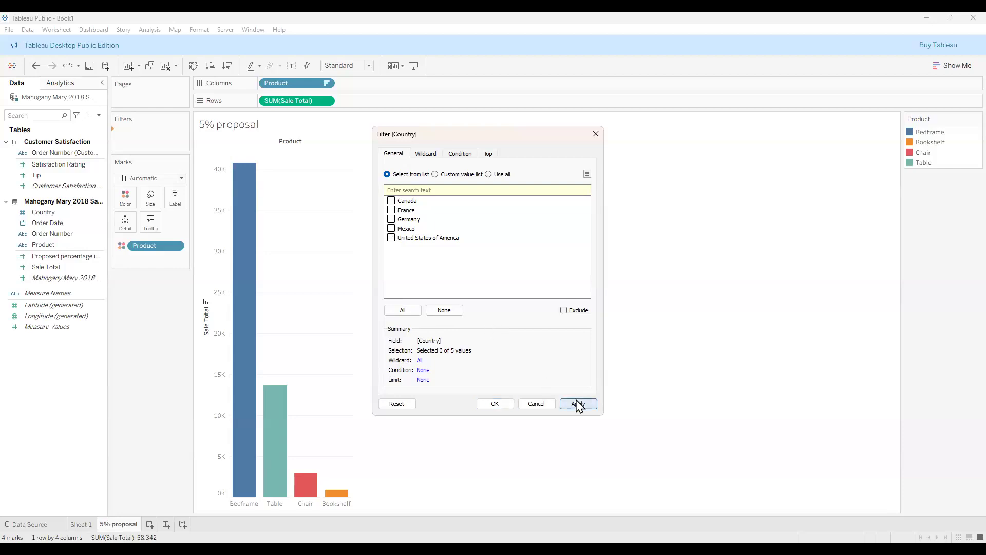
left_click(509, 405)
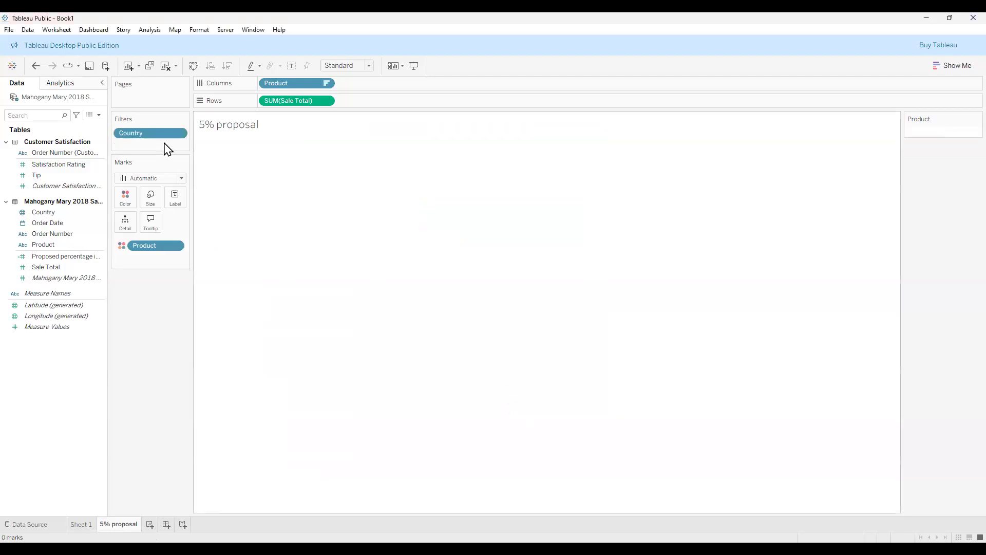
Show the Country filter card, tick (All) countries, then undo the filter changes.
left_click(180, 135)
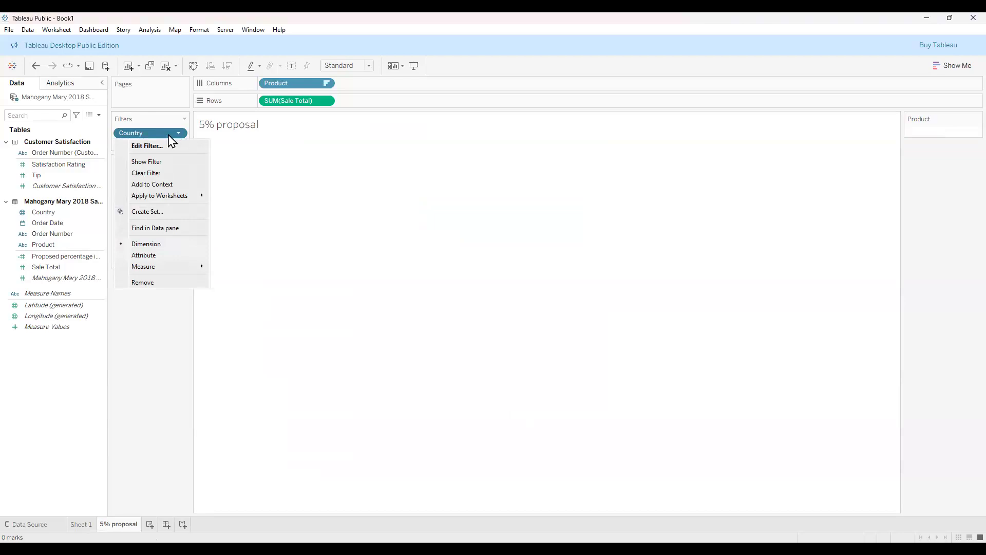
left_click(161, 135)
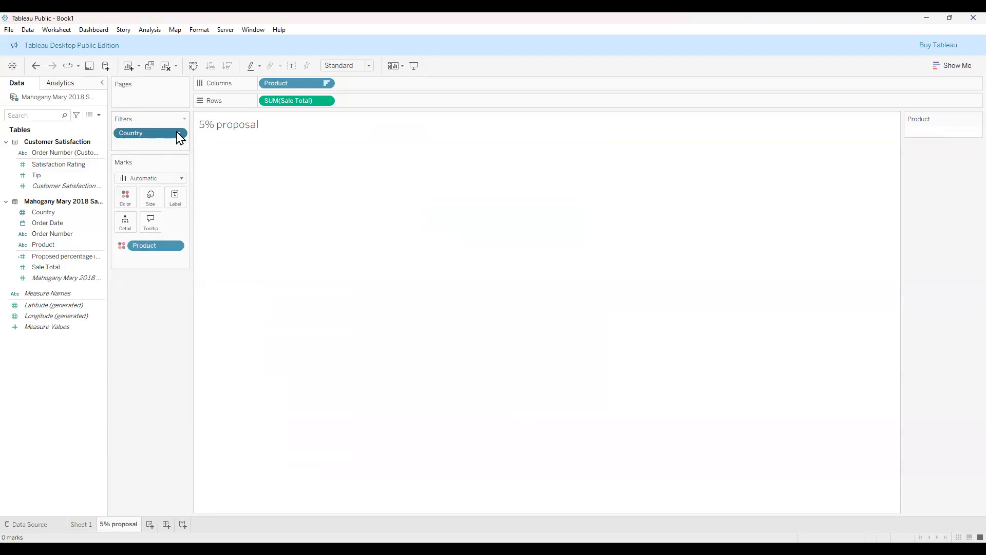
left_click(177, 132)
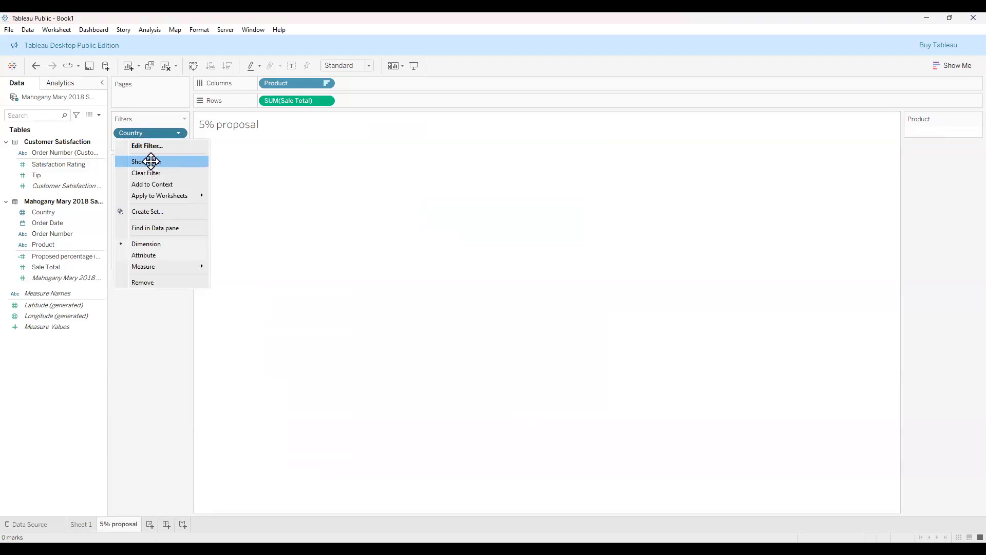
left_click(151, 162)
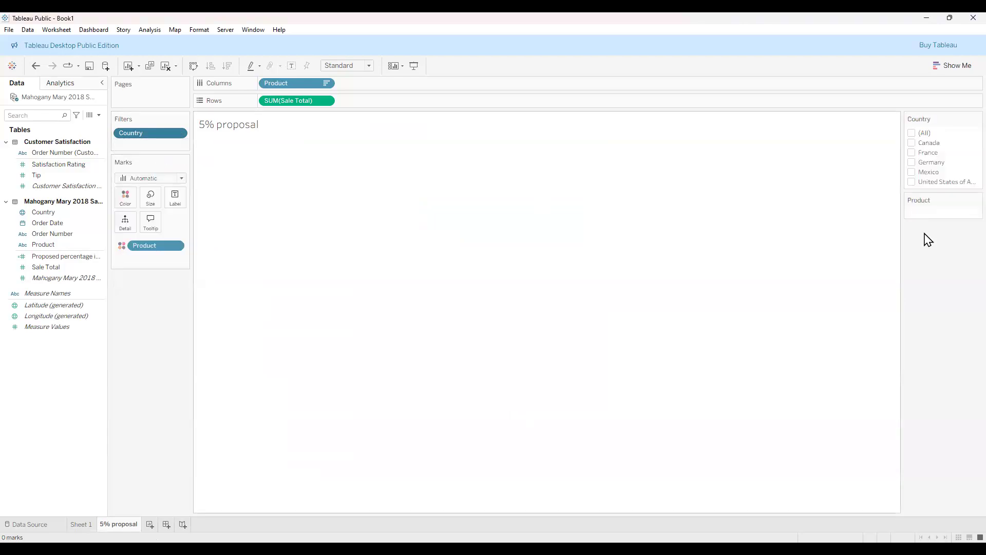
left_click(913, 133)
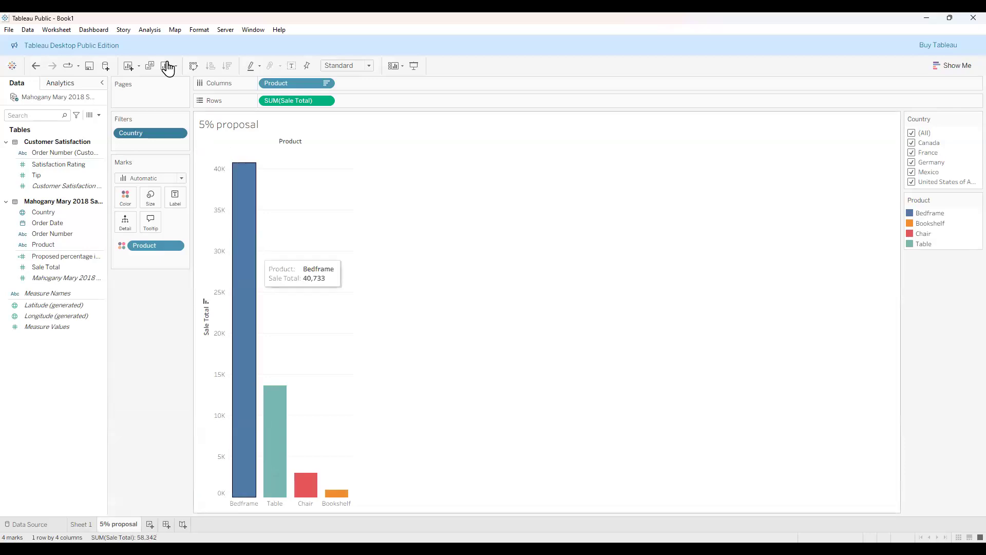
left_click(35, 66)
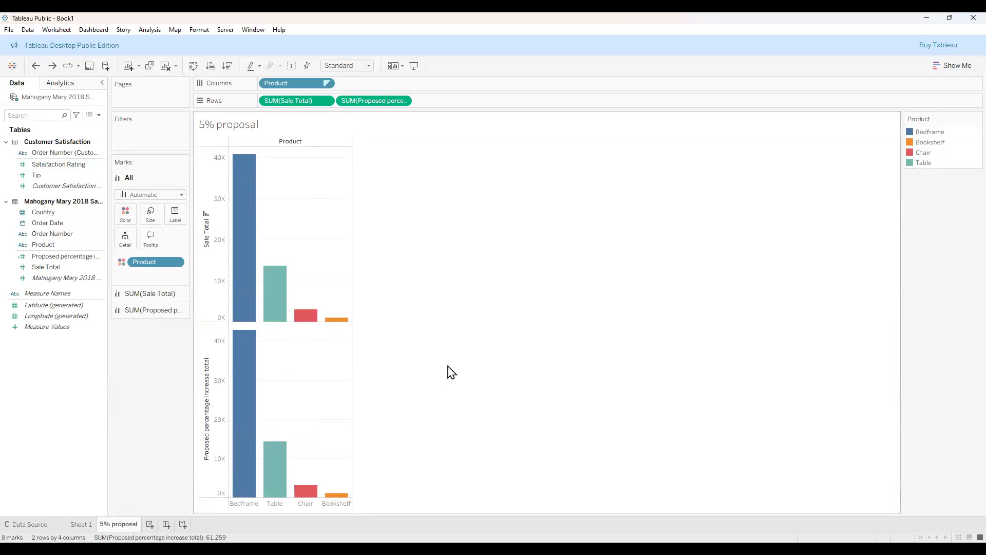
Add a new worksheet, then undo it with Ctrl+Z.
left_click(150, 524)
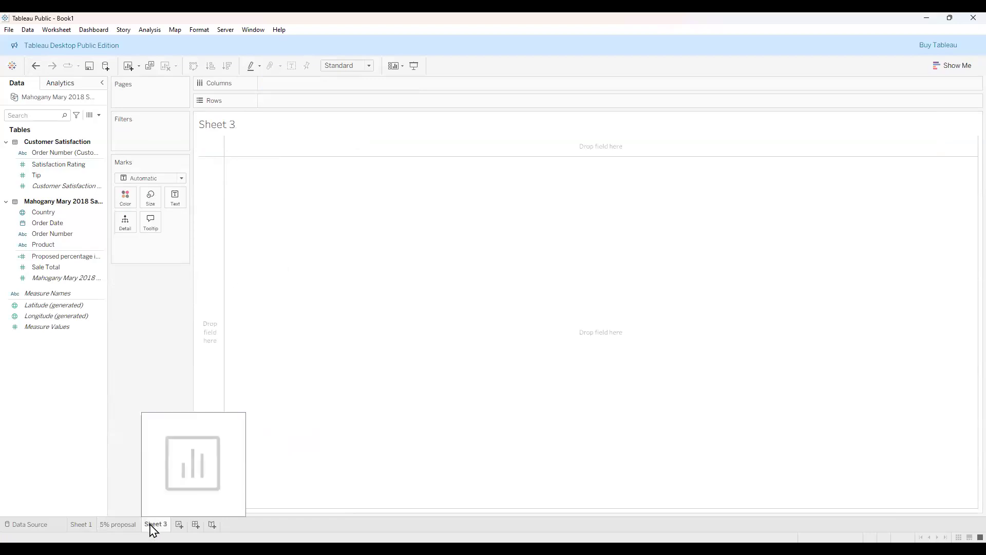
key("ctrl+z")
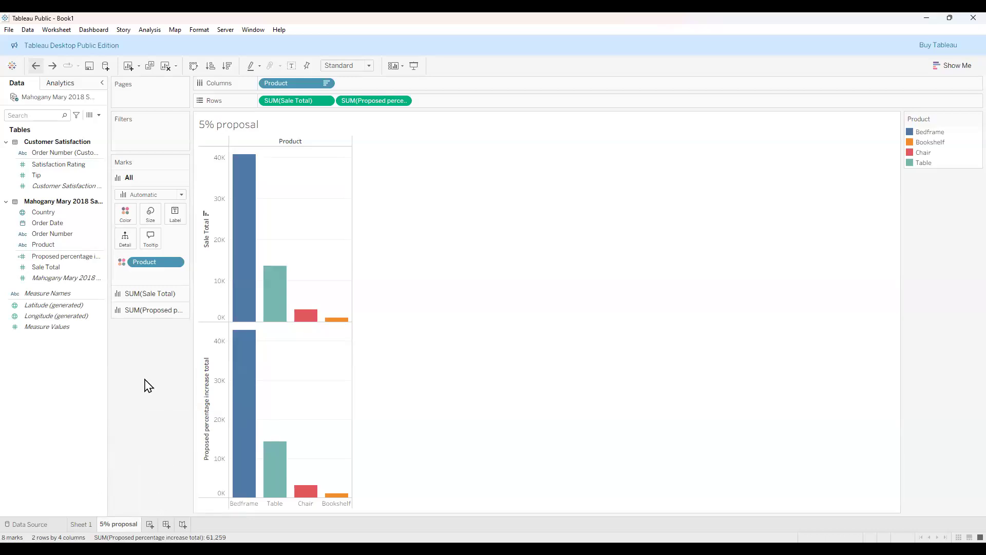
Add a new worksheet named 'Total Sales'.
left_click(150, 524)
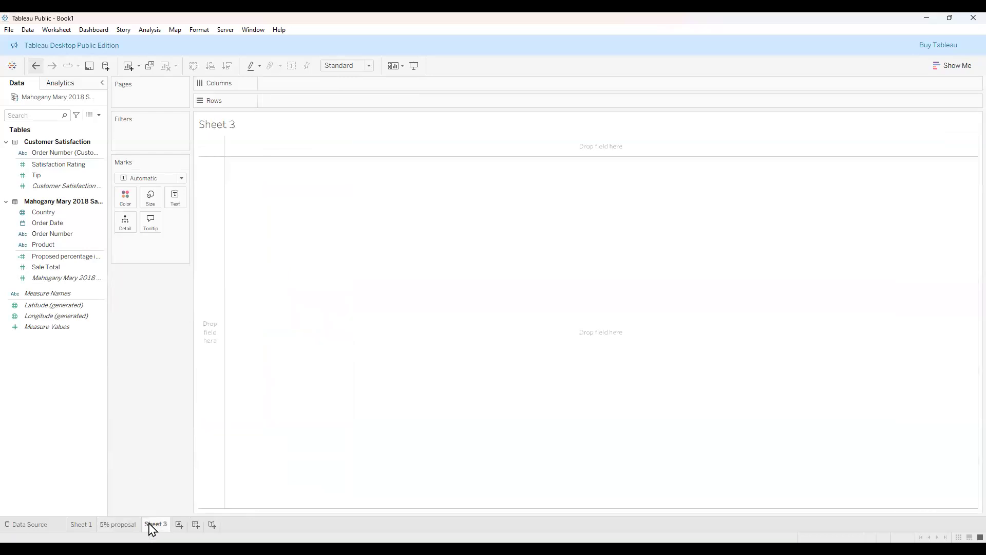
right_click(155, 524)
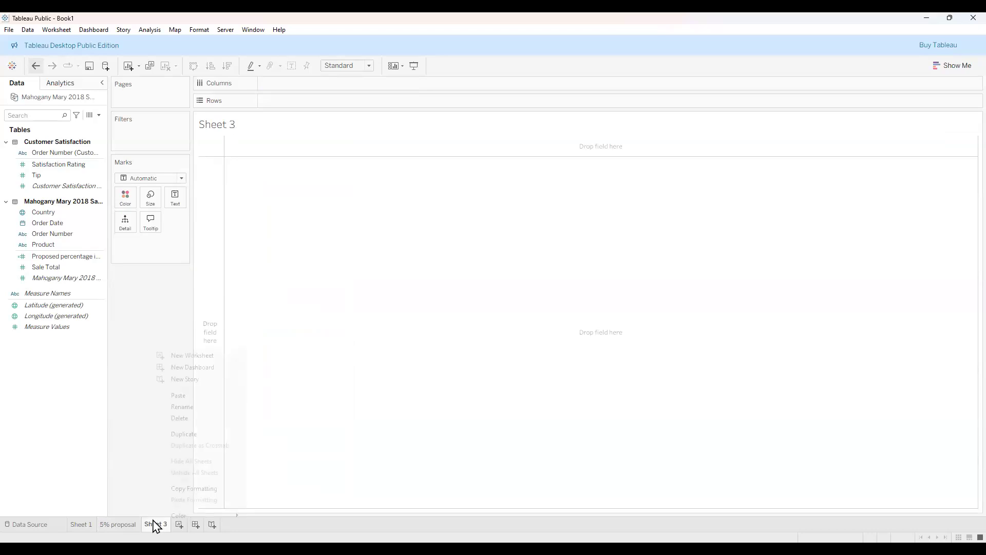
left_click(189, 407)
type("Total Sales")
key("Return")
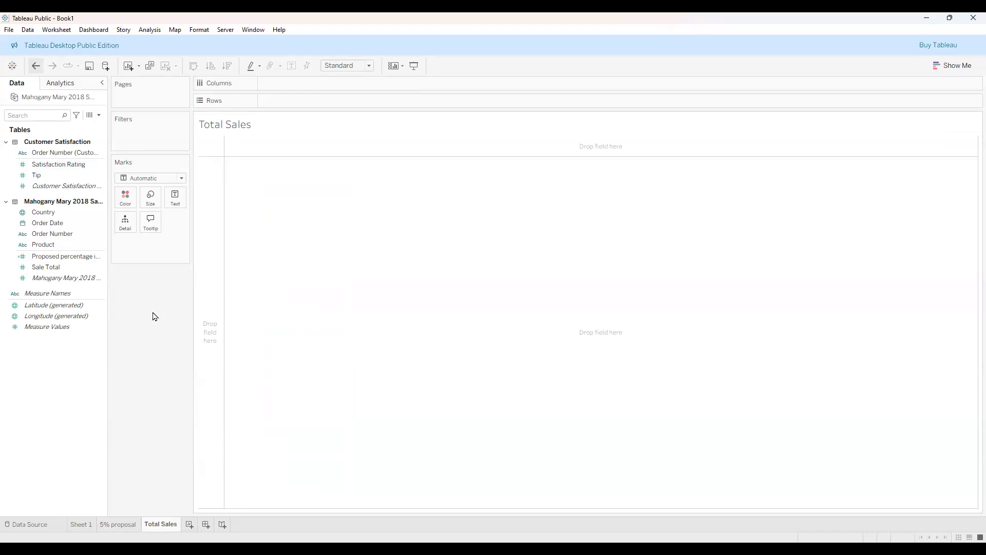
Chart Sale Total per Product as bars, coloured by Product and sorted descending.
left_click(64, 245)
left_click_drag(65, 248, 63, 245)
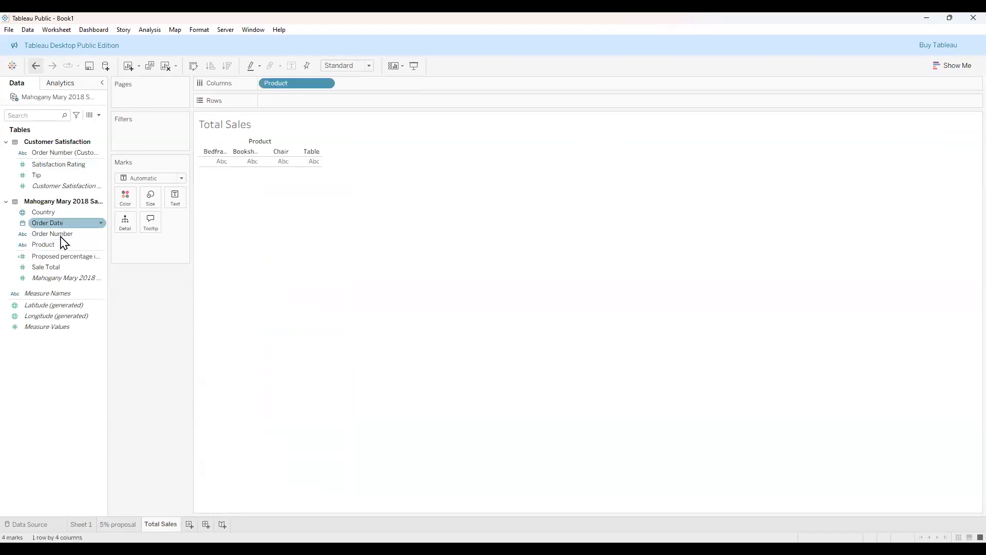
left_click_drag(56, 270, 278, 103)
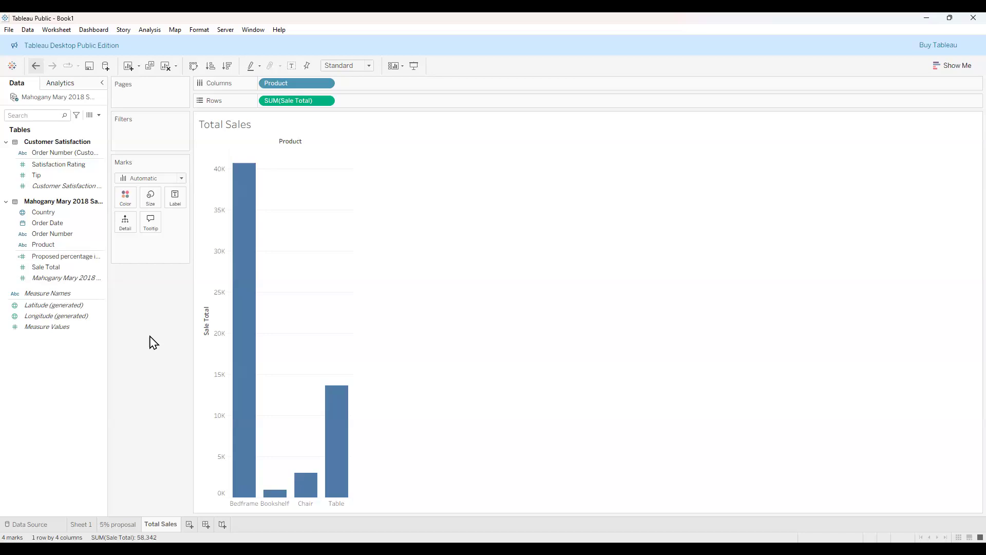
left_click(36, 257)
left_click_drag(51, 245, 123, 203)
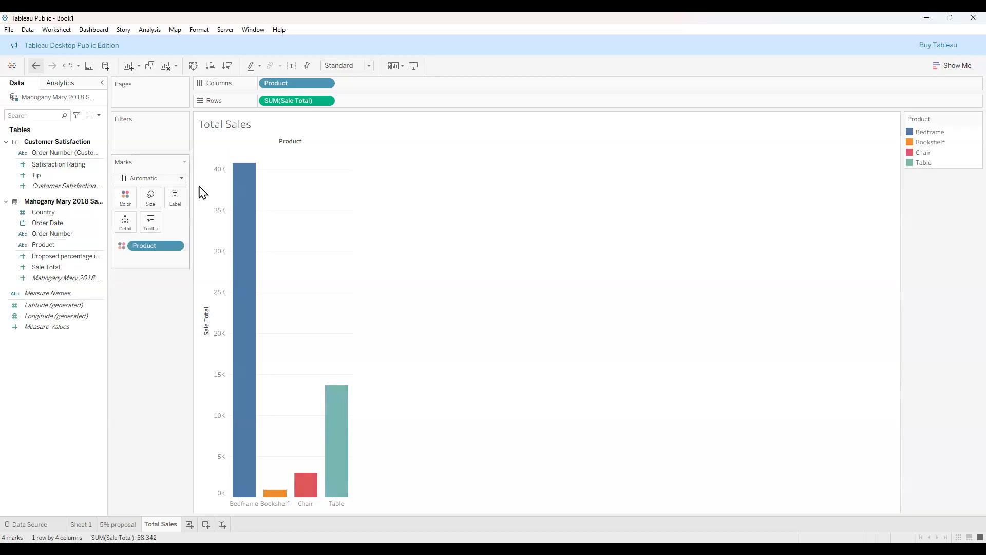
left_click(230, 69)
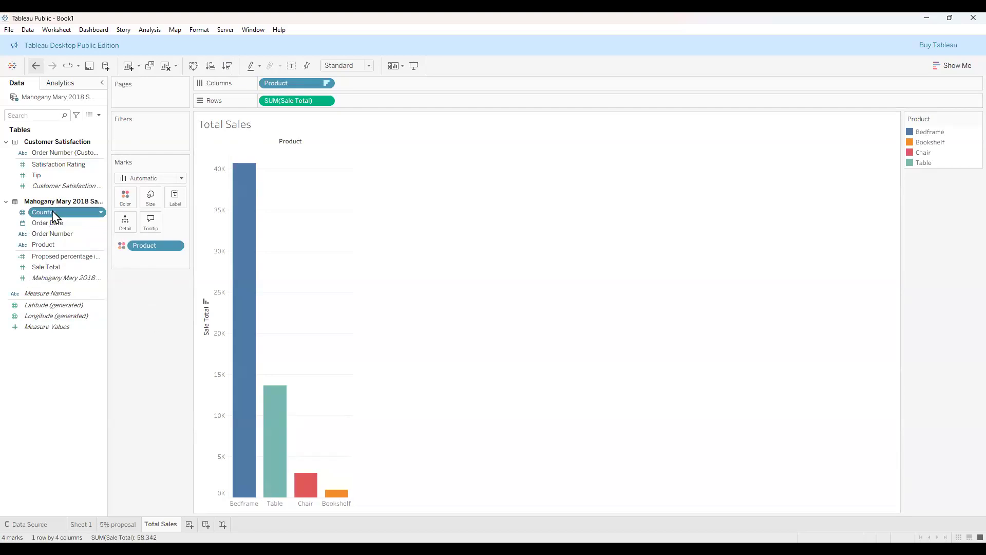
Filter Total Sales by Country with (All) ticked on a filter card, then add Sheet 4.
left_click_drag(54, 216, 138, 136)
left_click(578, 404)
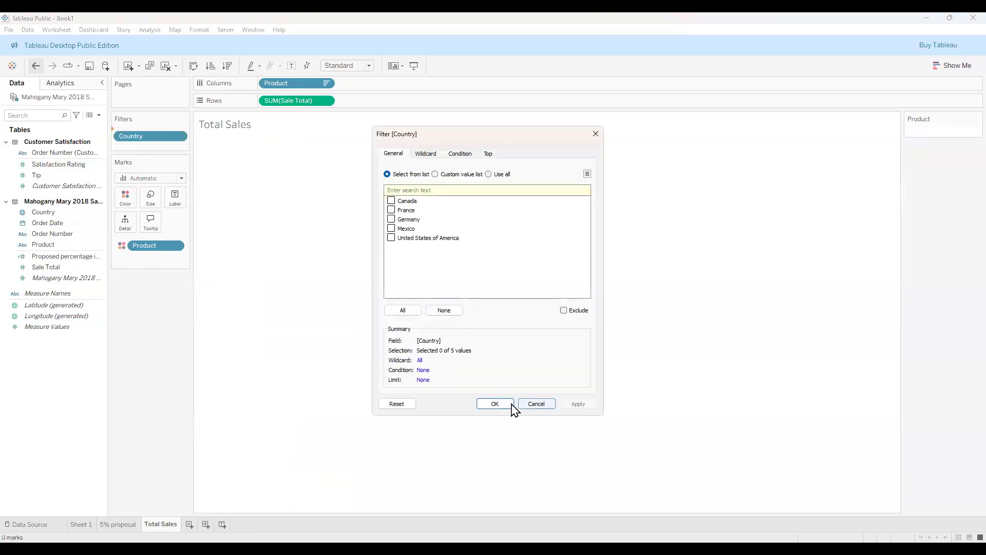
left_click(504, 406)
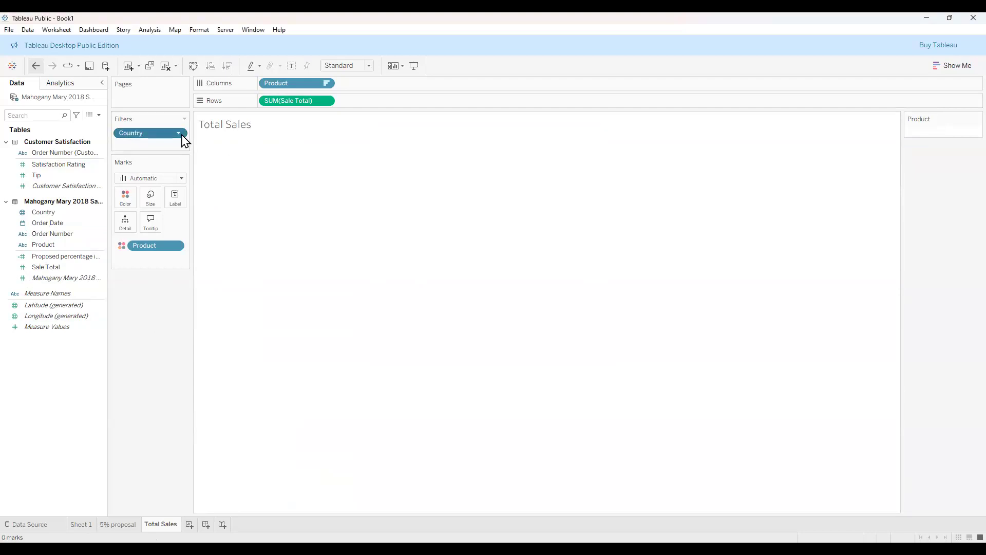
left_click(178, 134)
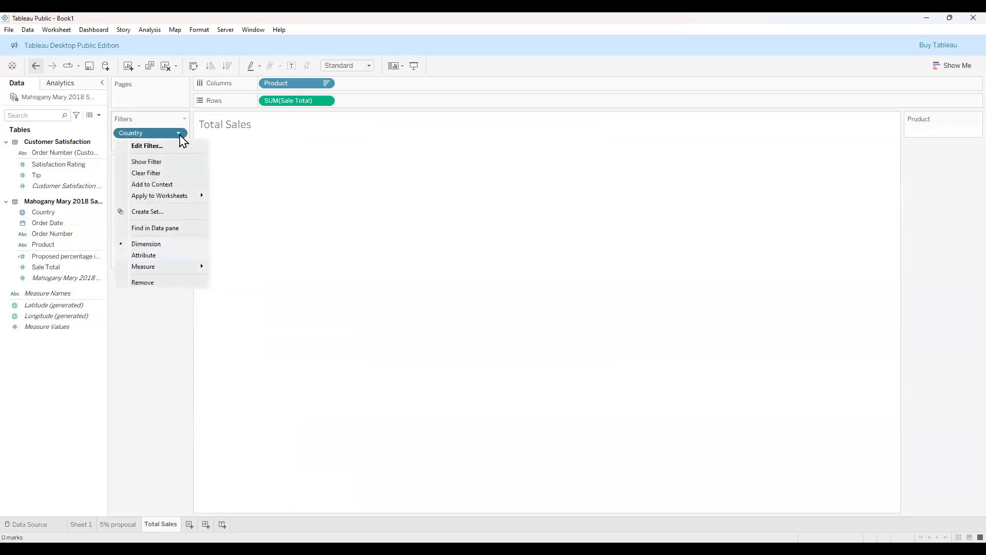
left_click(161, 163)
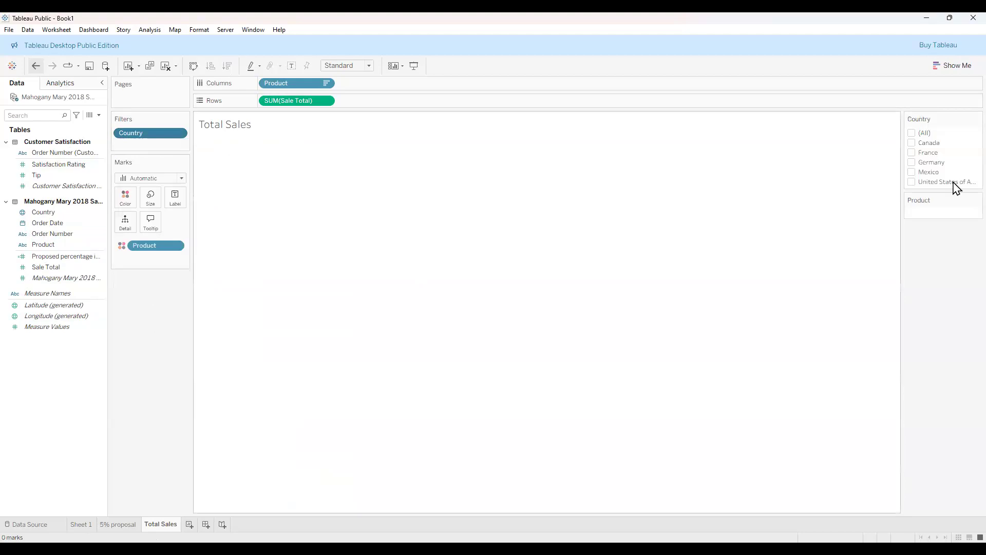
left_click(912, 133)
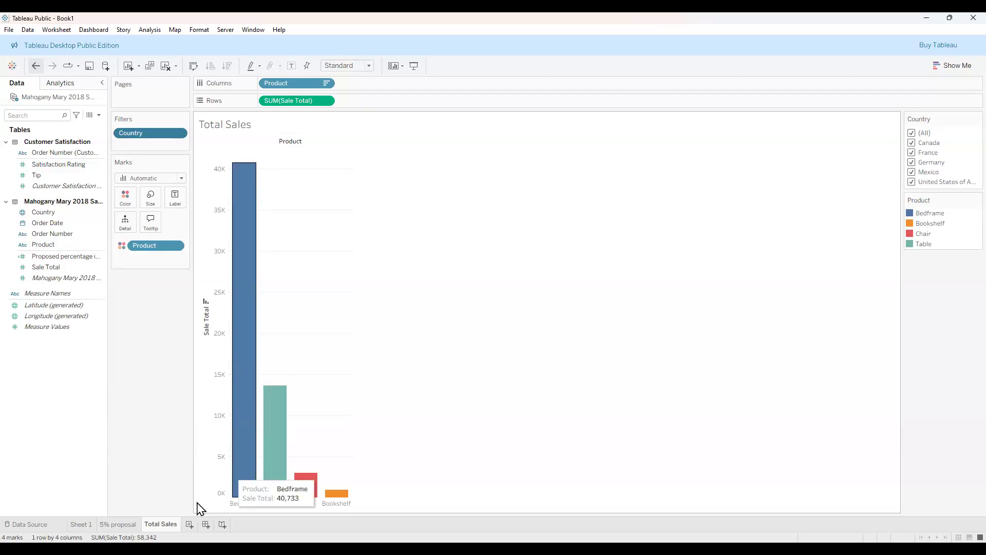
left_click(189, 524)
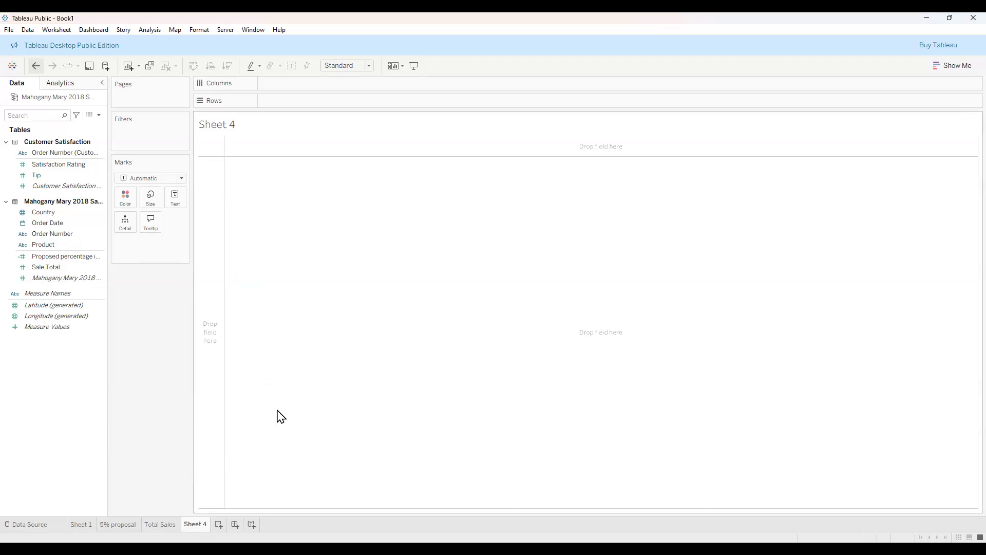
Rename the Sheet 4 tab to '5% Proposal', fixing the 'Porposal' typo and extra % sign.
right_click(196, 528)
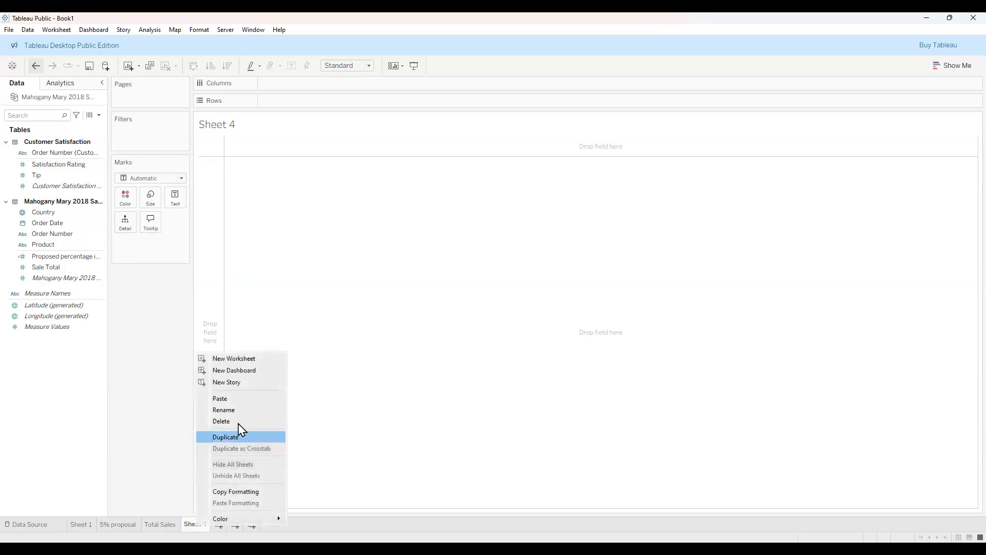
key("Return")
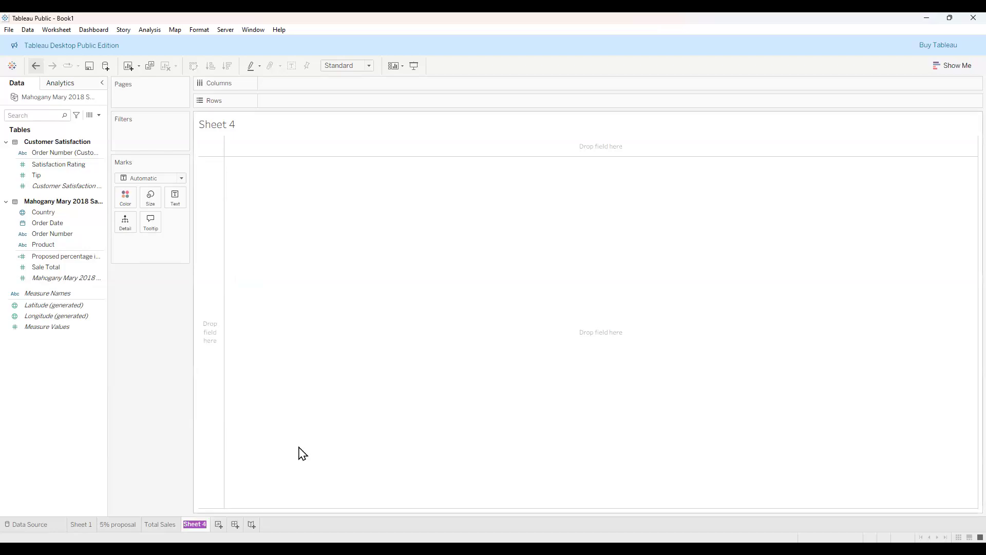
type("%% Porposal")
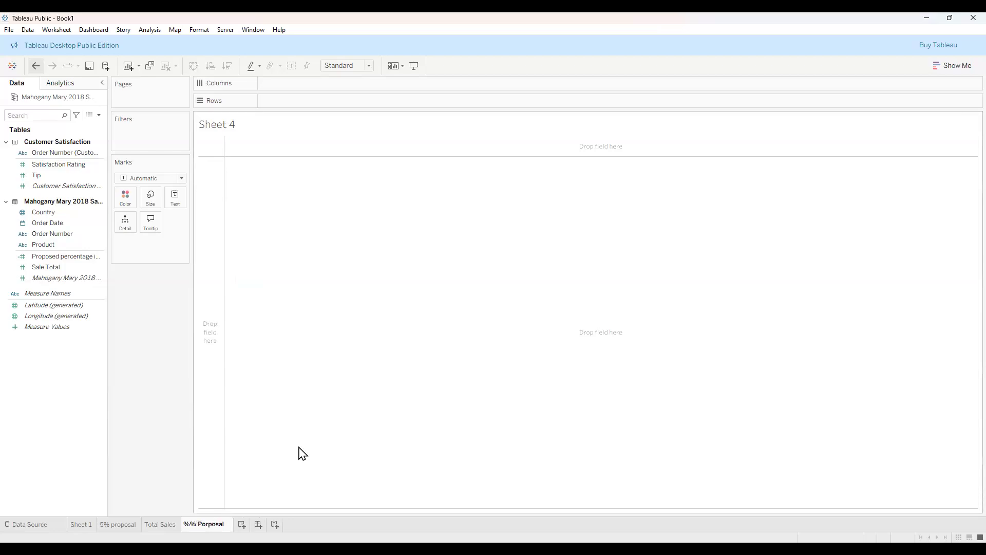
double_click(204, 524)
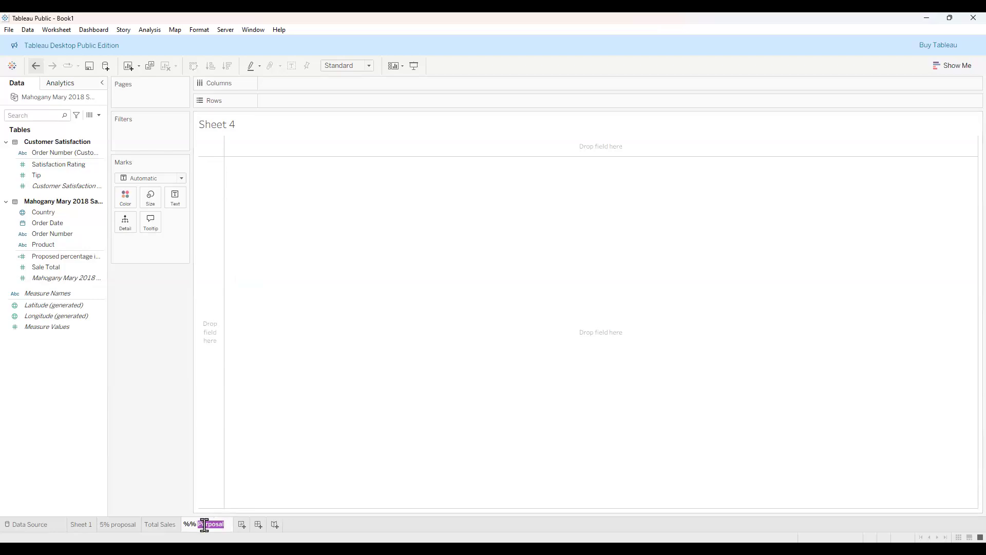
type("Proposal")
left_click(190, 524)
key("BackSpace")
type("5")
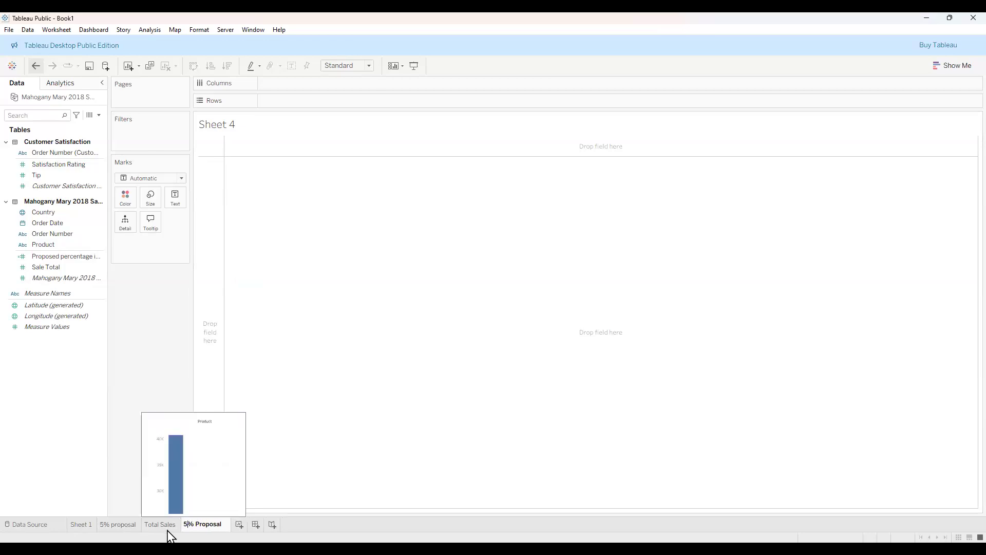
left_click(225, 524)
Finish the sheet name as '5% Proposals' and switch to that empty sheet.
type("s")
key("Return")
left_click(128, 528)
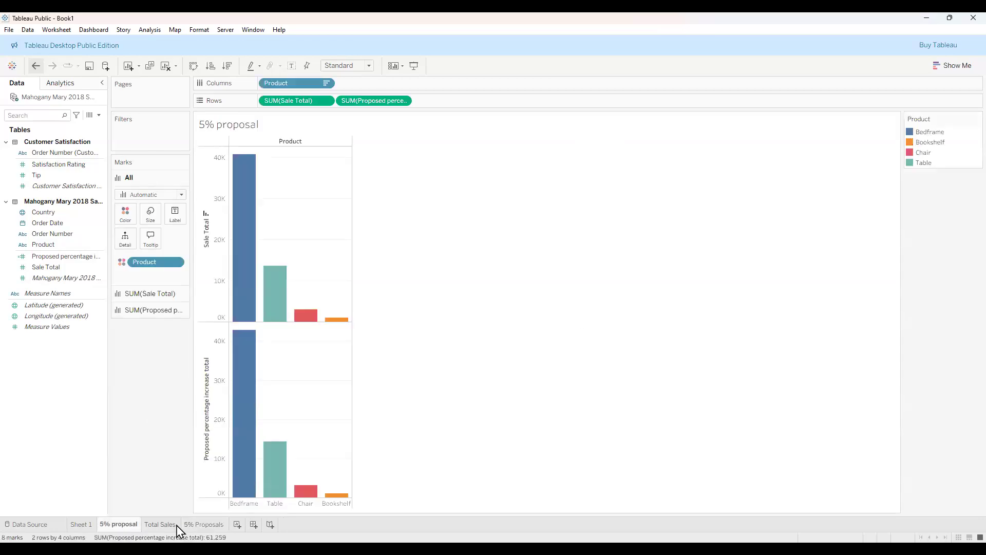
left_click(203, 526)
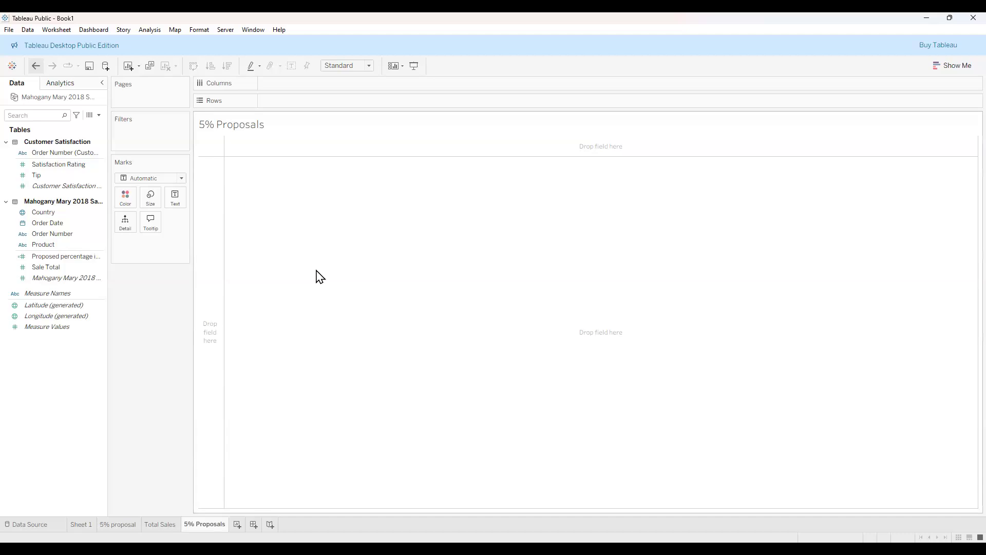
Chart Proposed percentage increase total per Product as descending bars, coloured by Product.
left_click(85, 245)
left_click(47, 249)
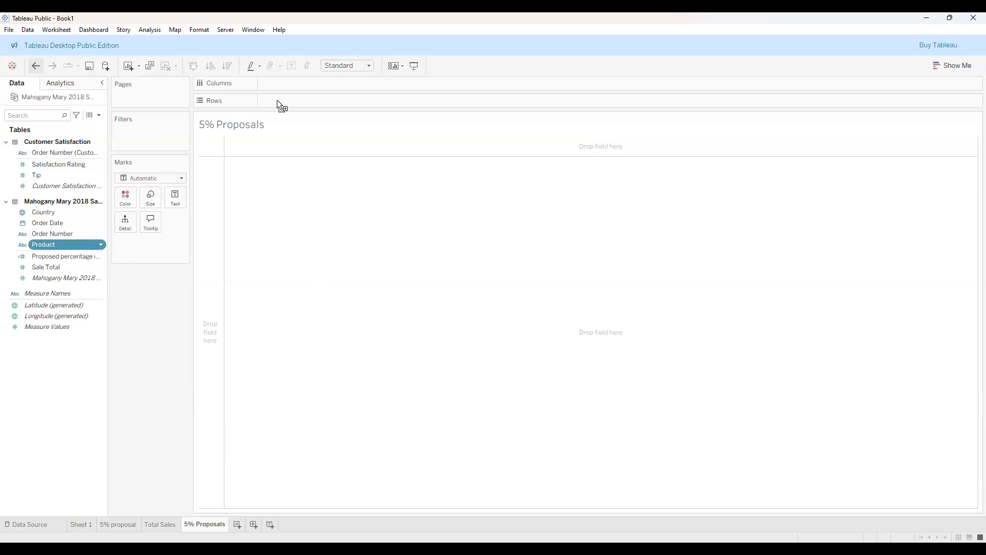
left_click_drag(269, 94, 269, 88)
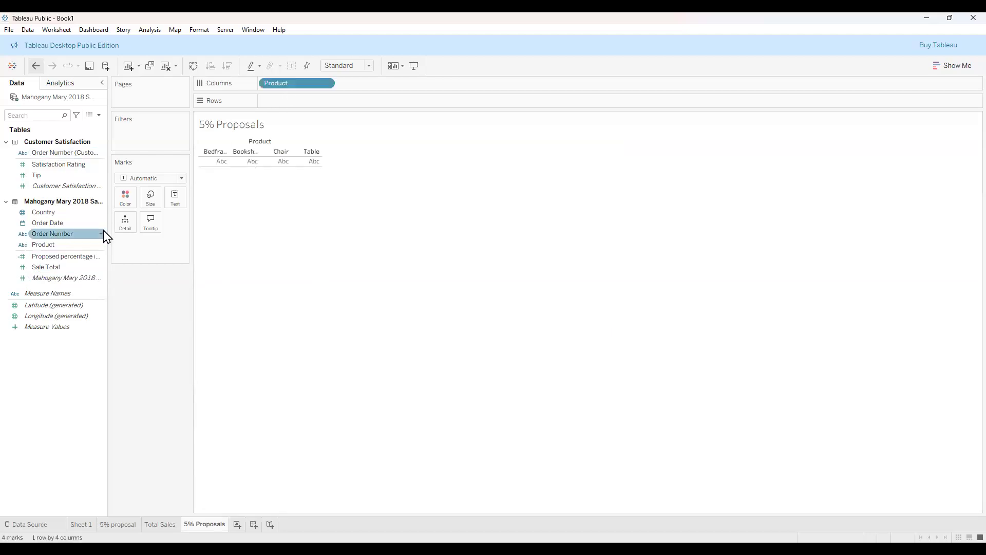
left_click(72, 255)
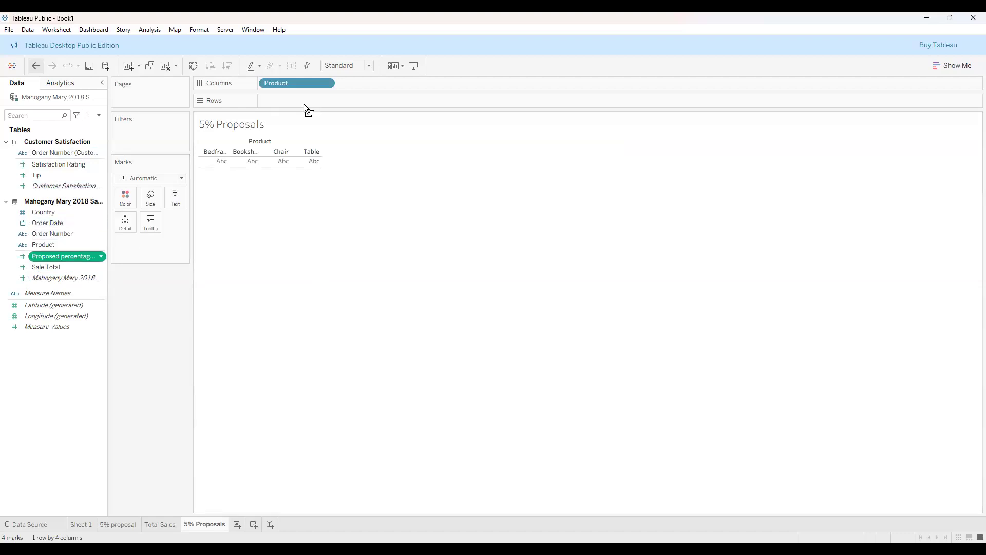
left_click_drag(303, 107, 223, 341)
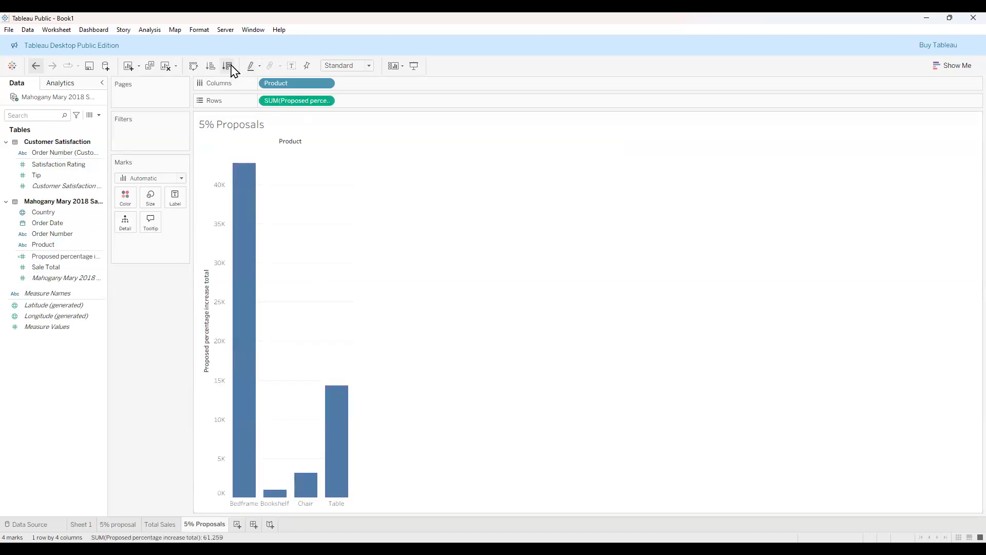
left_click(228, 65)
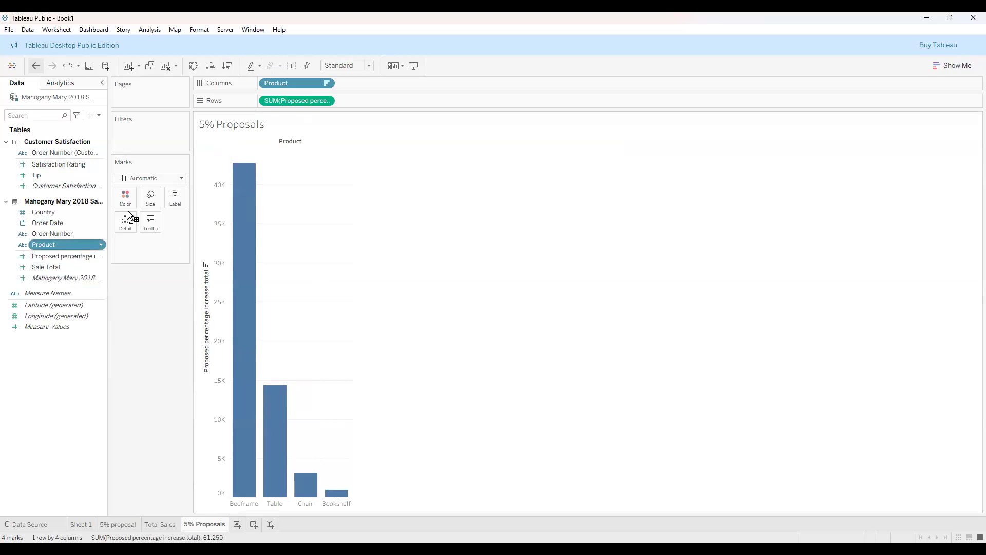
left_click_drag(128, 205, 129, 206)
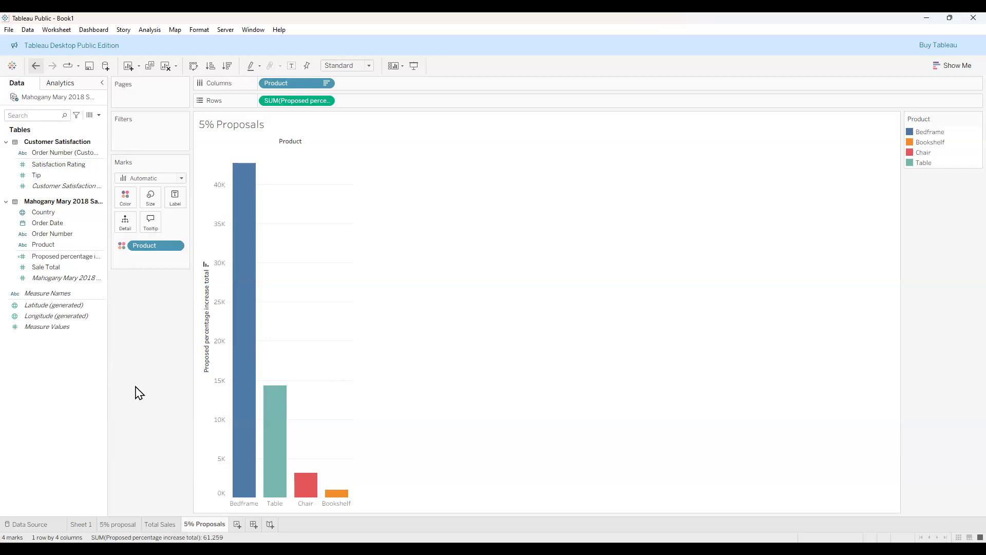
Add Sheet 5 and name it 'Proposed % increase total and tips', correcting the 'Porposed' typo.
left_click(237, 524)
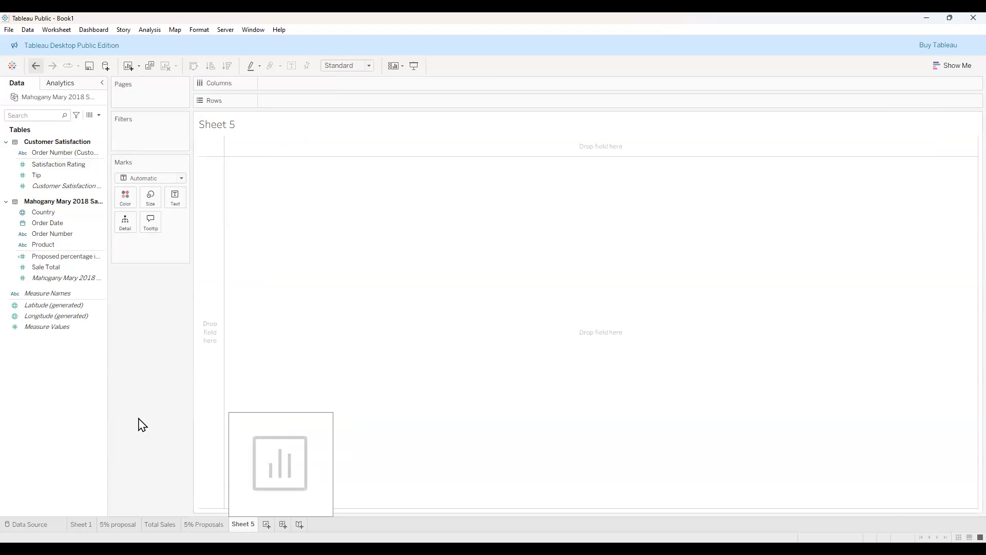
right_click(244, 529)
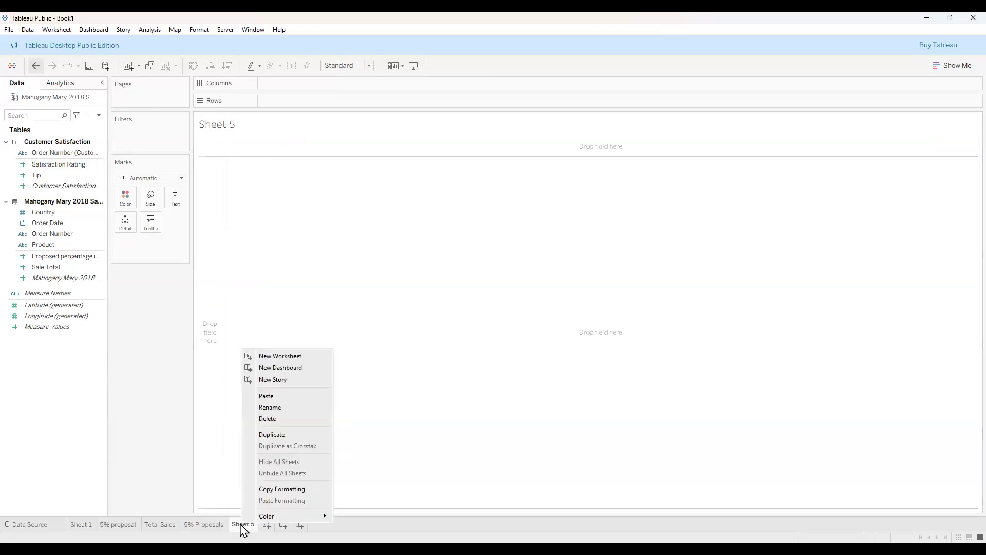
left_click(287, 407)
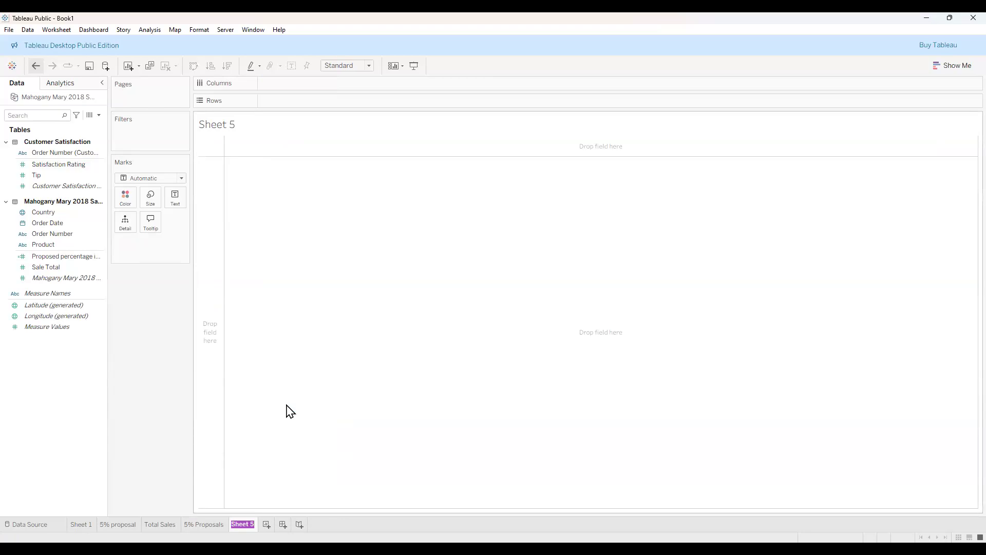
type("Porposed I")
key("BackSpace")
type("% increase")
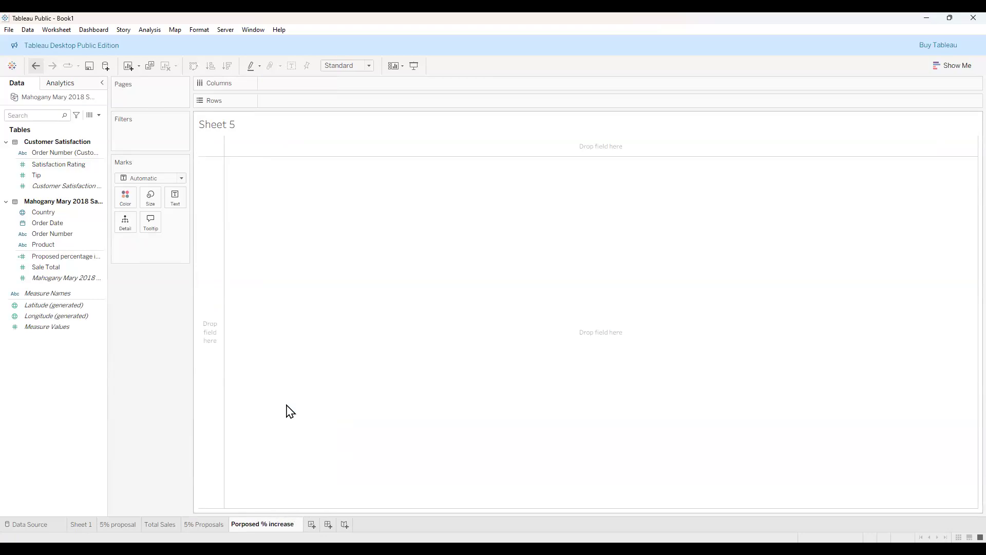
type(" total and tips")
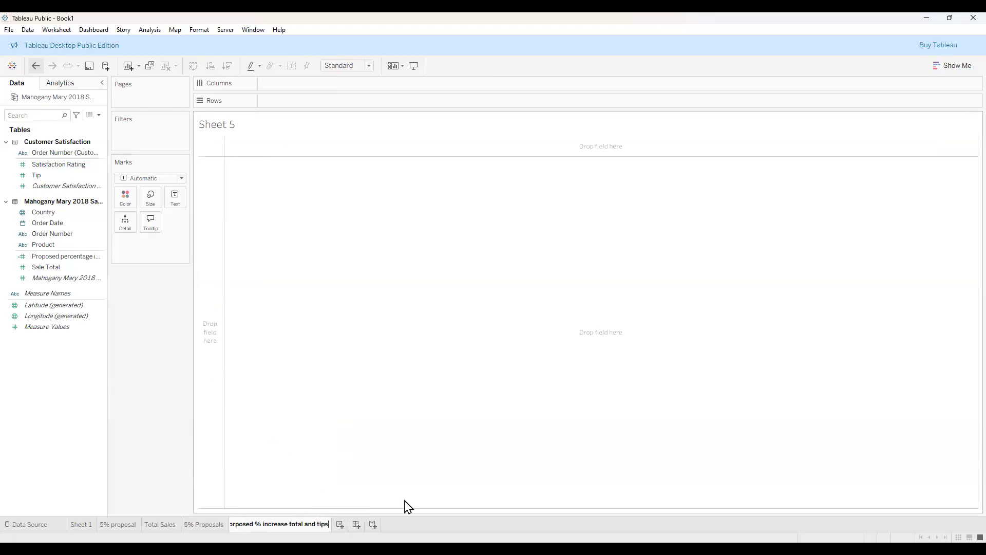
left_click(428, 526)
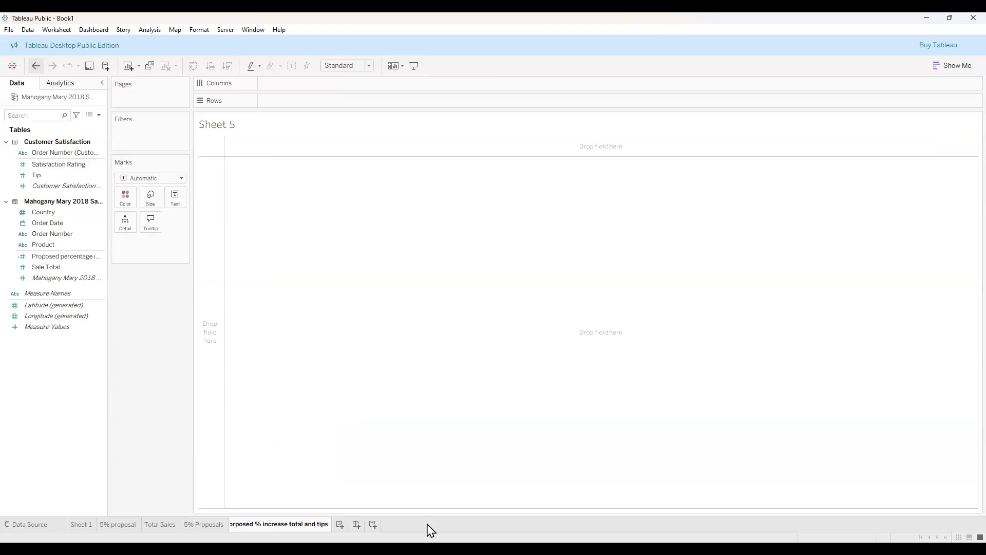
double_click(235, 524)
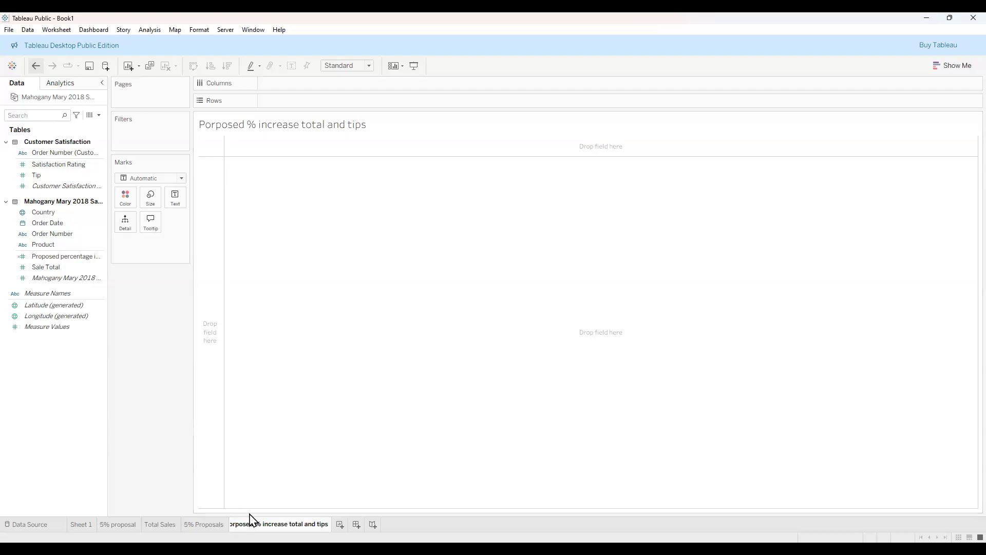
key("BackSpace")
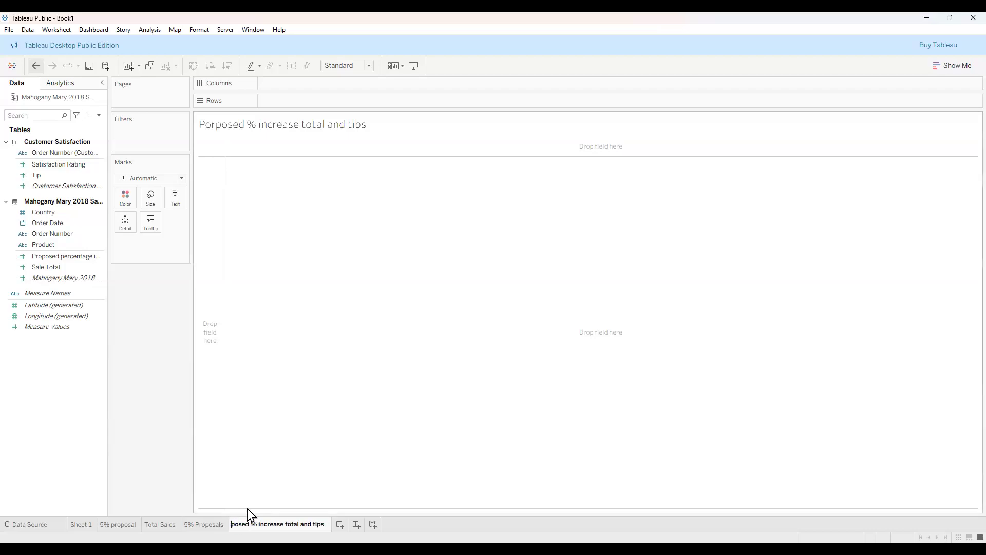
type("ro")
key("Return")
Start a new calculated field and bring Tip and Proposed percentage increase total into the formula.
right_click(57, 396)
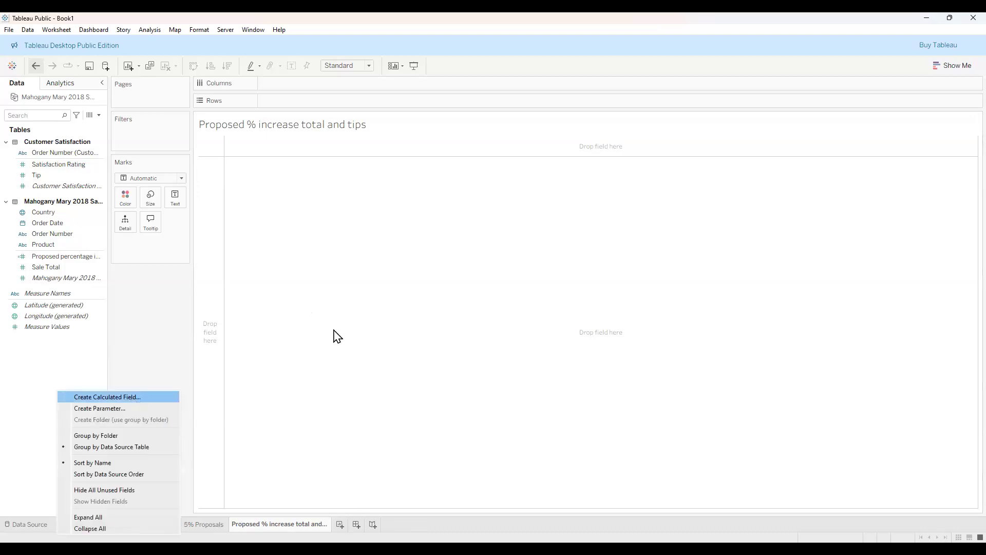
key("Return")
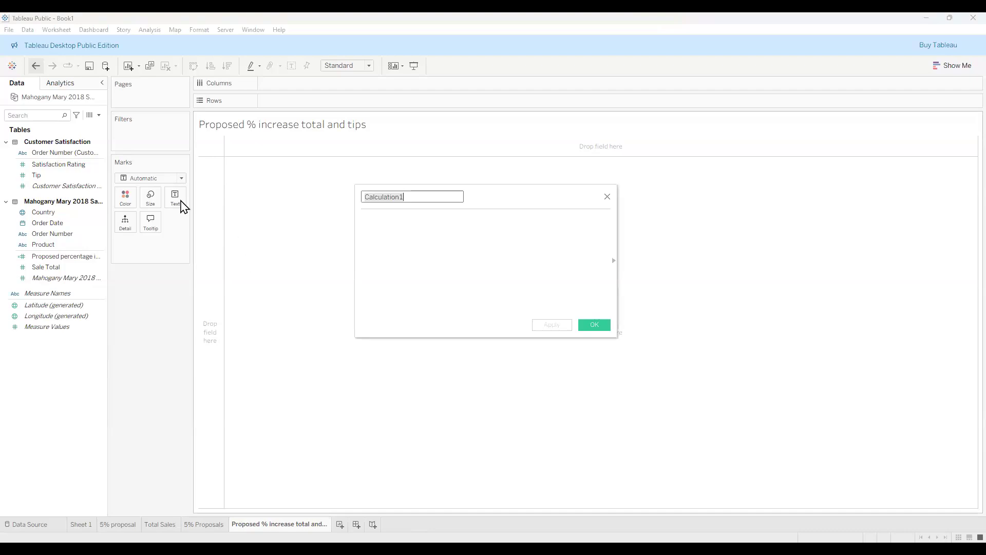
left_click(66, 180)
left_click_drag(62, 178, 437, 247)
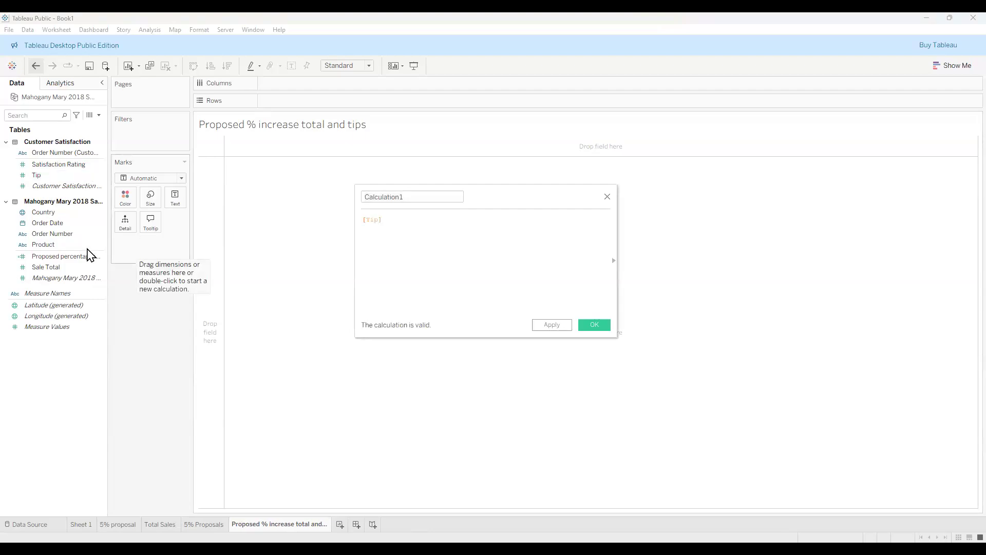
left_click_drag(75, 257, 355, 256)
left_click_drag(424, 251, 424, 252)
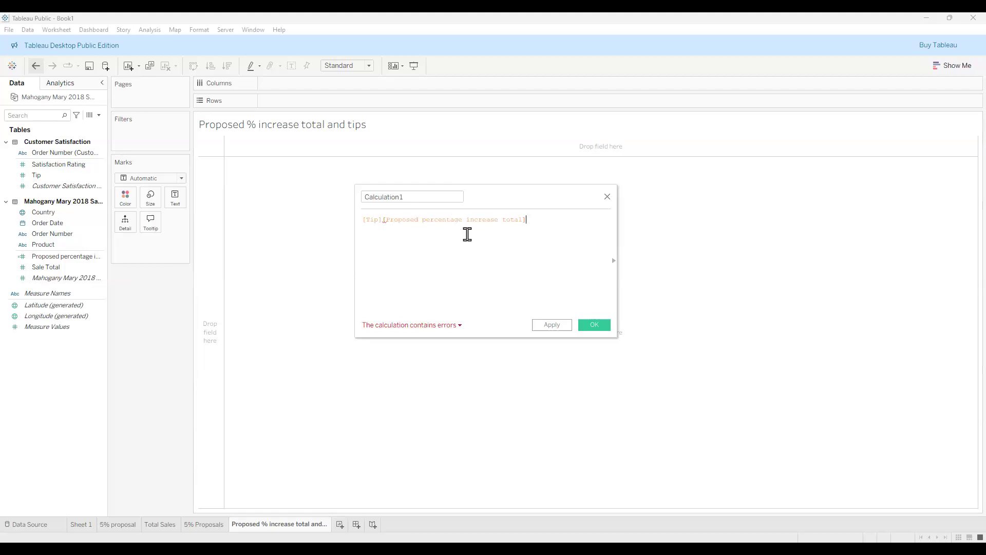
Rework the formula to [Proposed percentage increase total]+[Tip] and save Calculation1.
left_click(494, 220)
left_click_drag(362, 219, 383, 220)
key("ctrl+c")
left_click(412, 275)
key("ctrl+v")
key("BackSpace")
key("BackSpace")
key("BackSpace")
key("BackSpace")
key("BackSpace")
key("Delete")
type("[")
left_click(505, 222)
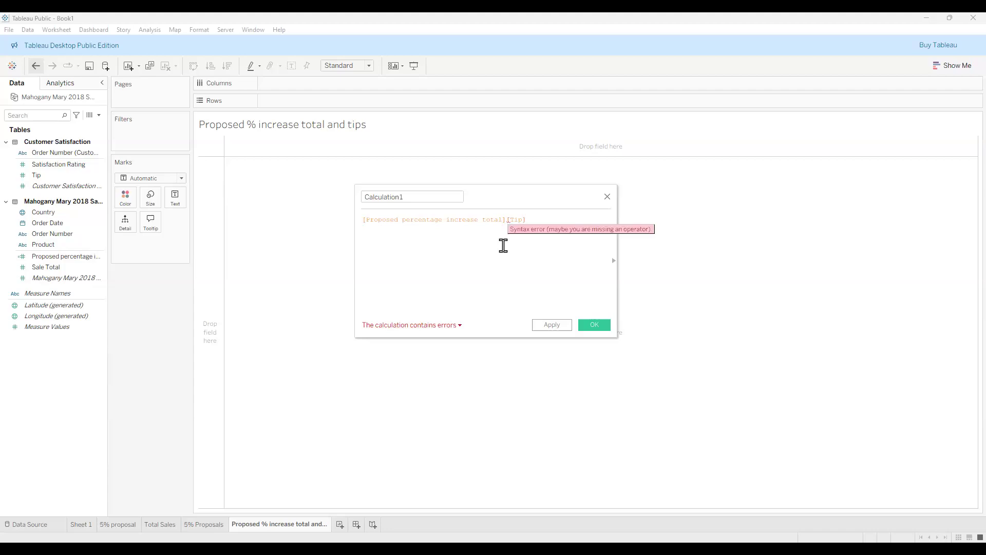
type("+")
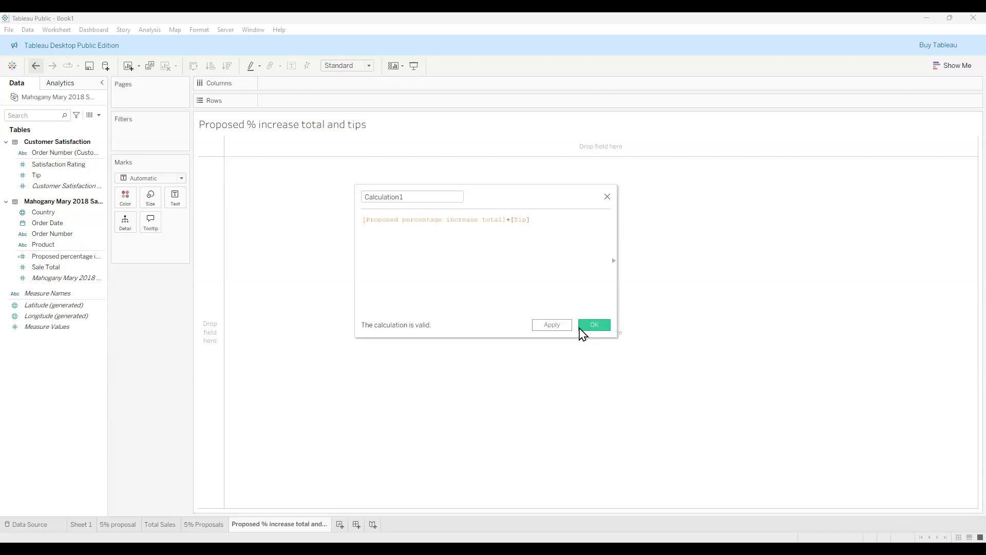
left_click(559, 327)
left_click(595, 326)
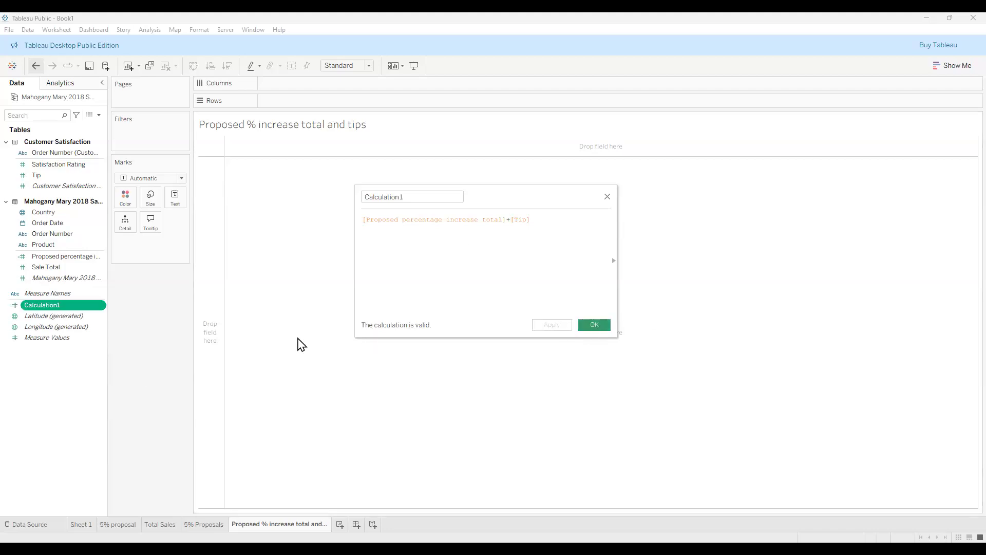
Rename Calculation1 to 'Proposed % with Tips', correcting the 'Poprosed' misspelling.
left_click(64, 304)
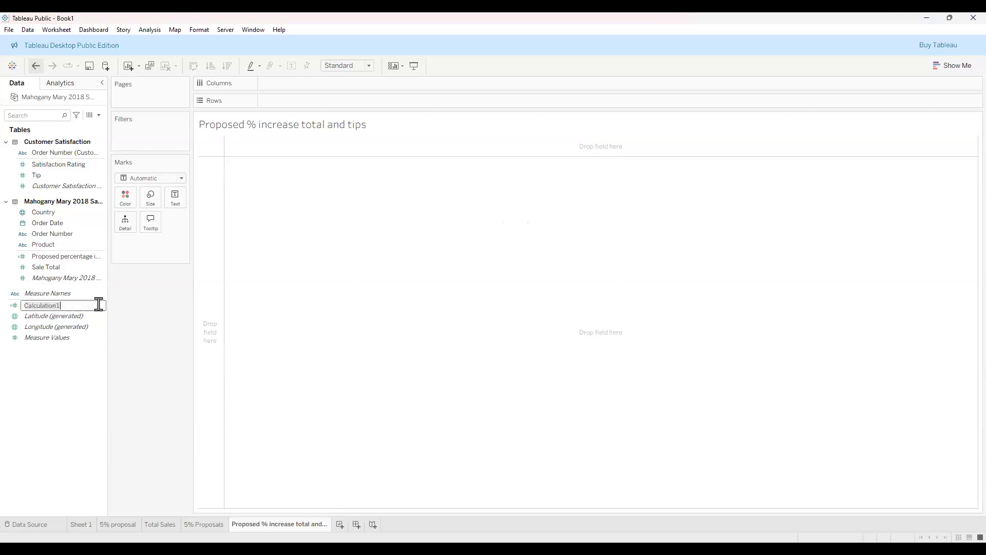
type("Poprosed % with Tips")
key("Return")
double_click(29, 306)
left_click(57, 307)
type("ro")
key("Delete")
key("Delete")
type("po")
key("Delete")
key("Delete")
key("Return")
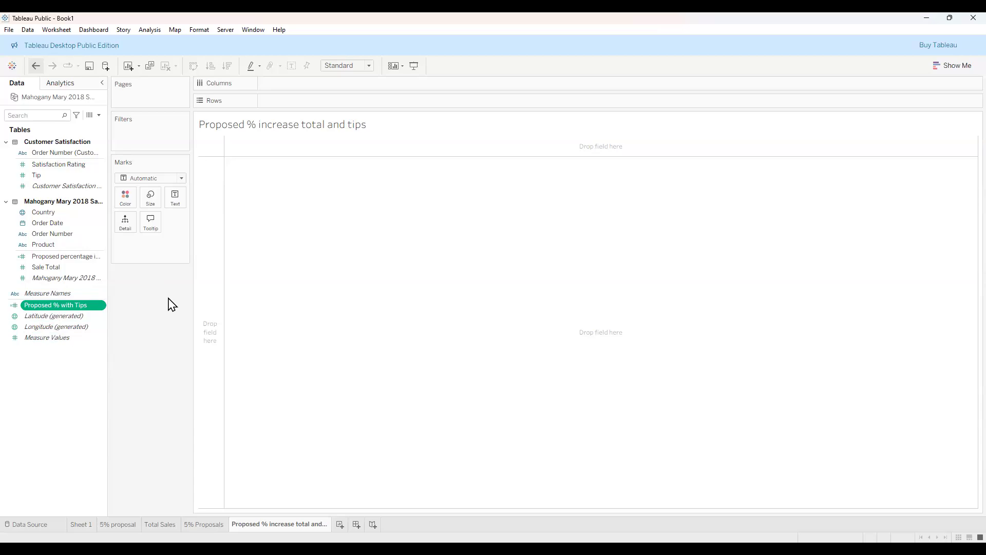
Put Product on Columns and SUM of Proposed % with Tips on Rows, sorted descending.
left_click(65, 245)
left_click_drag(65, 245, 278, 88)
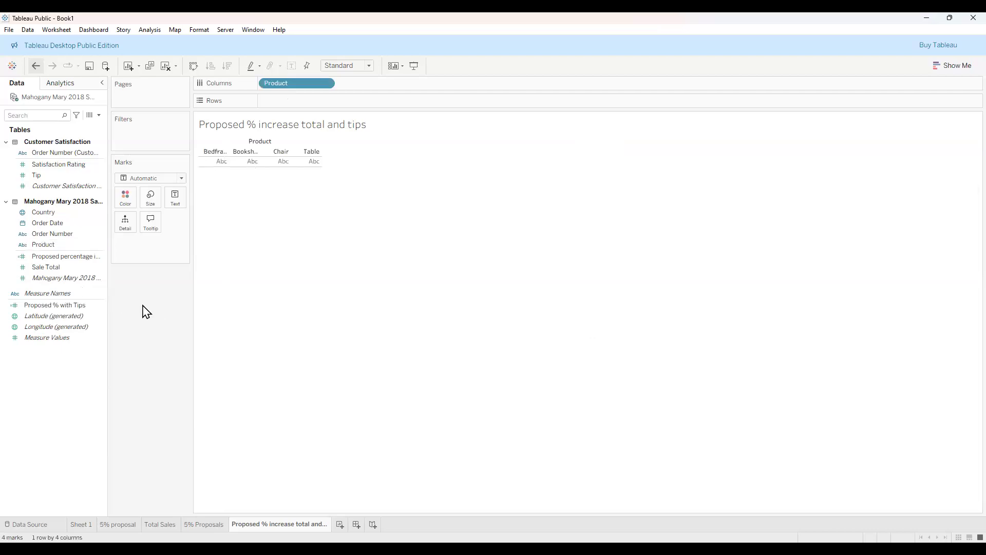
left_click(80, 307)
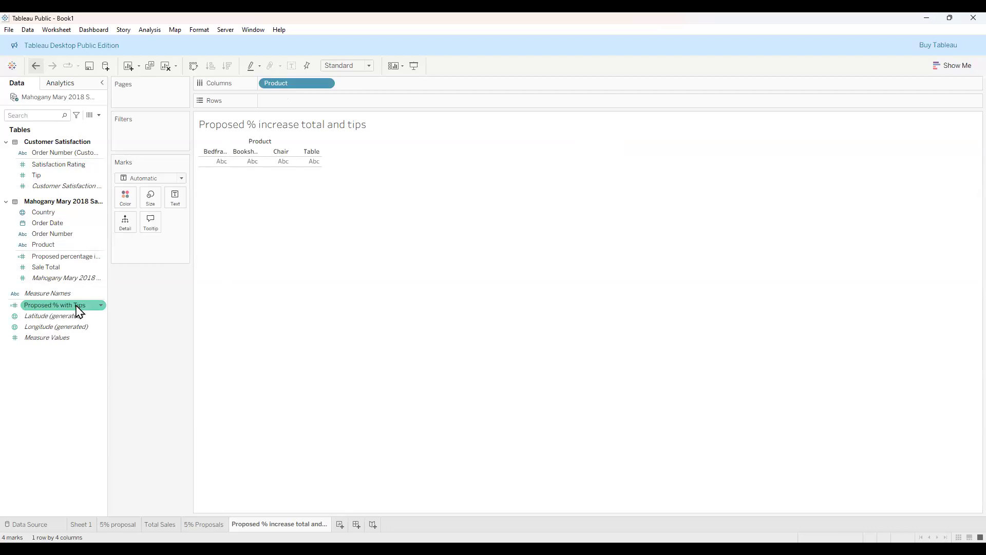
left_click(67, 246)
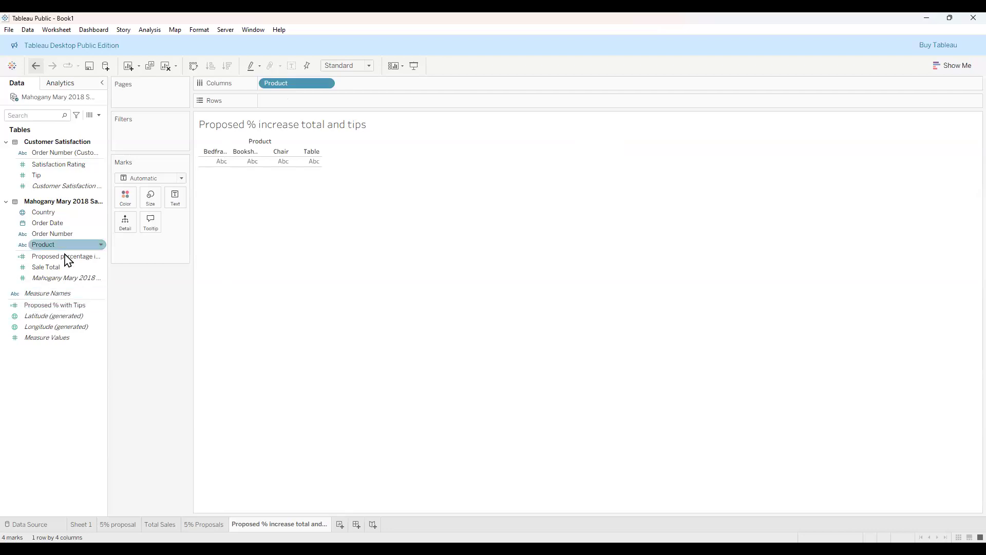
left_click_drag(70, 303, 149, 248)
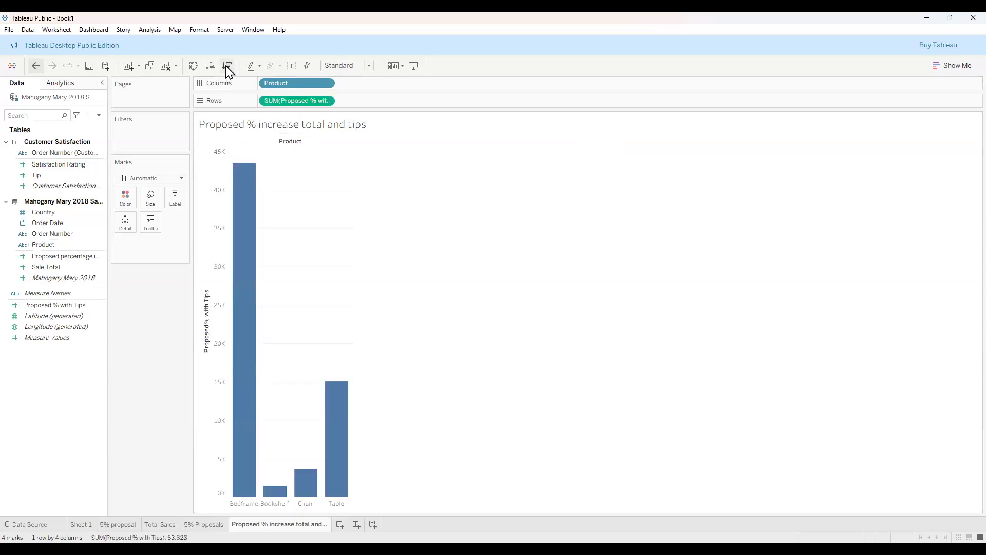
left_click(227, 66)
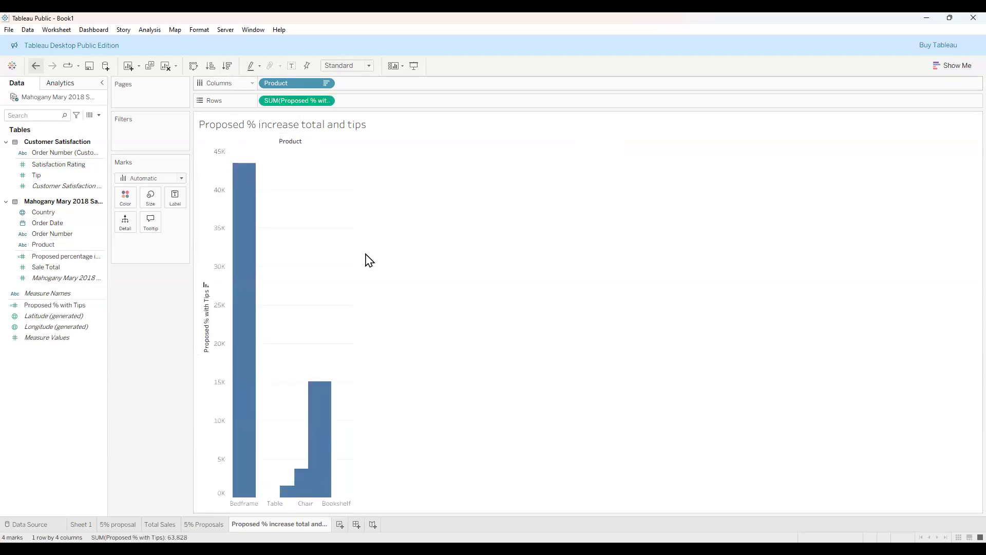
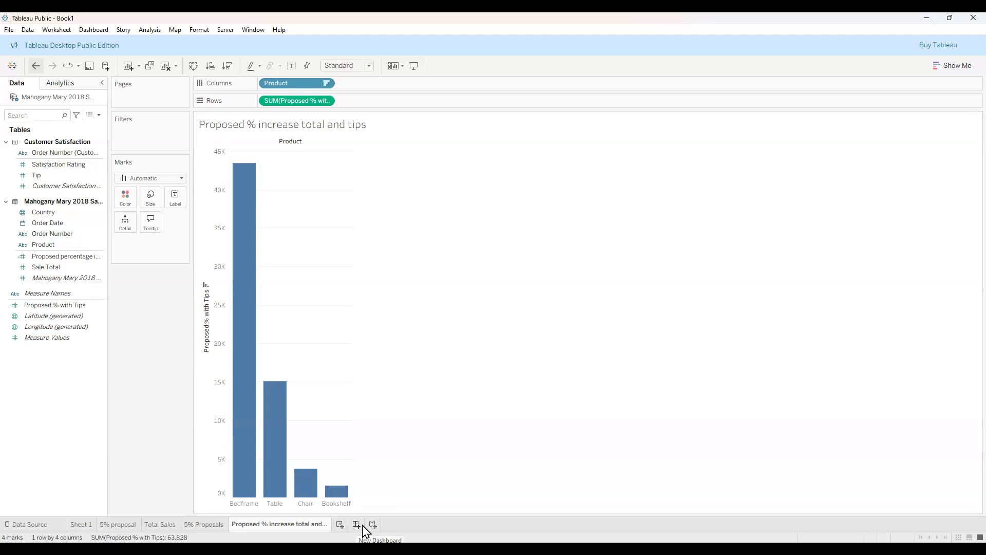
Create a blank Dashboard 1, sized by default from 420×560 to 650×860 px.
left_click(356, 525)
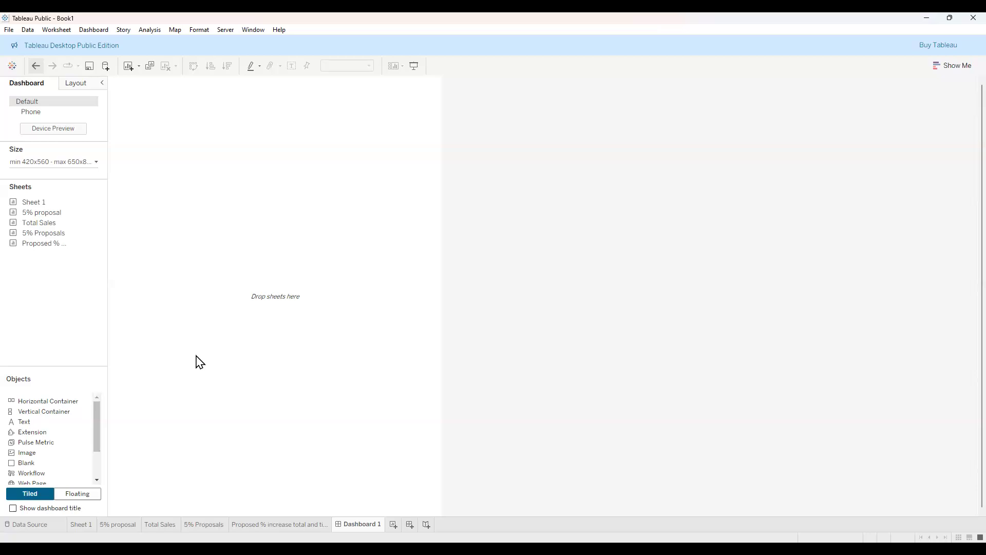
mouse_move(97, 430)
left_mouse_down()
mouse_move(99, 461)
mouse_move(92, 414)
left_mouse_up()
left_click_drag(99, 439, 94, 416)
Give Dashboard 1 a fixed Story (1016 x 964) size and set new objects to Floating.
left_click(96, 163)
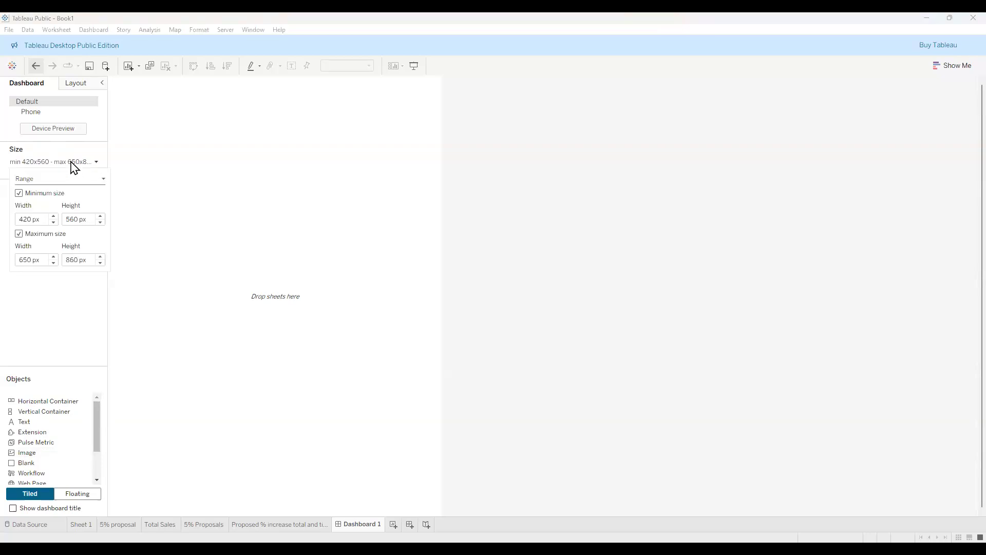
left_click(103, 180)
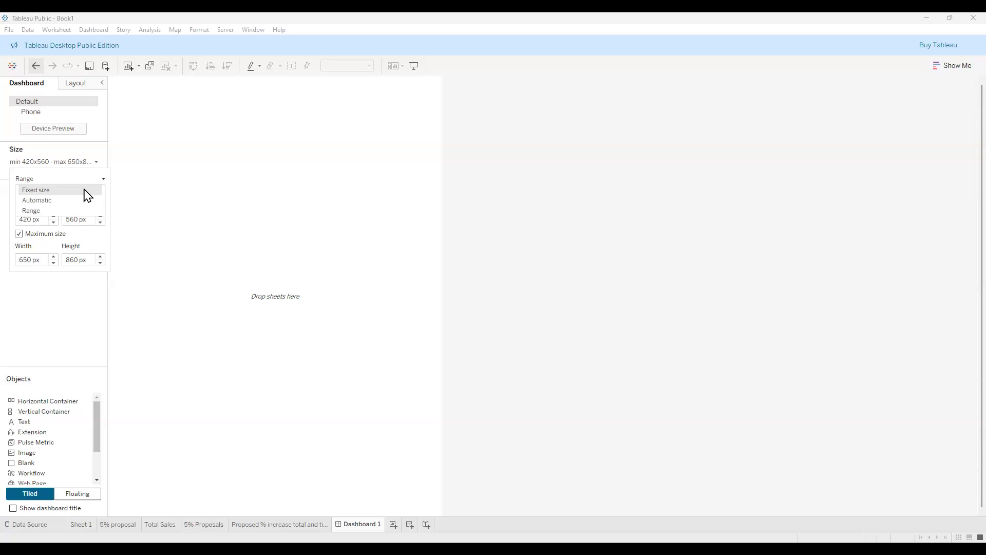
left_click(87, 190)
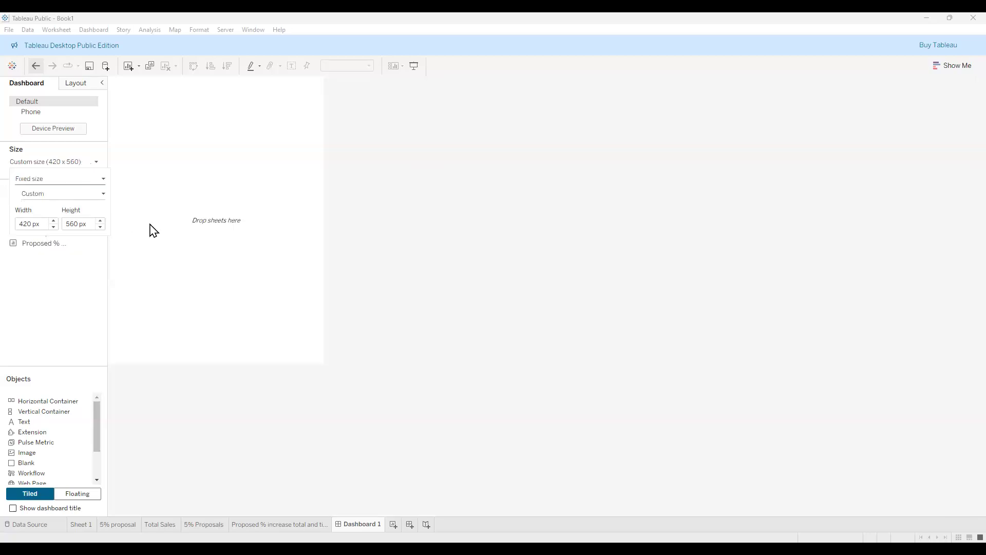
left_click(104, 196)
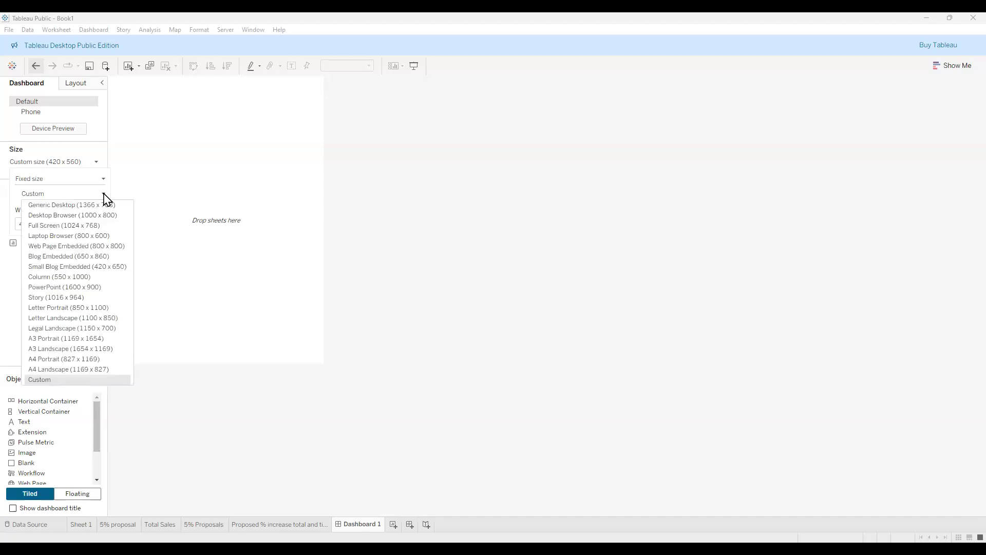
left_click(67, 297)
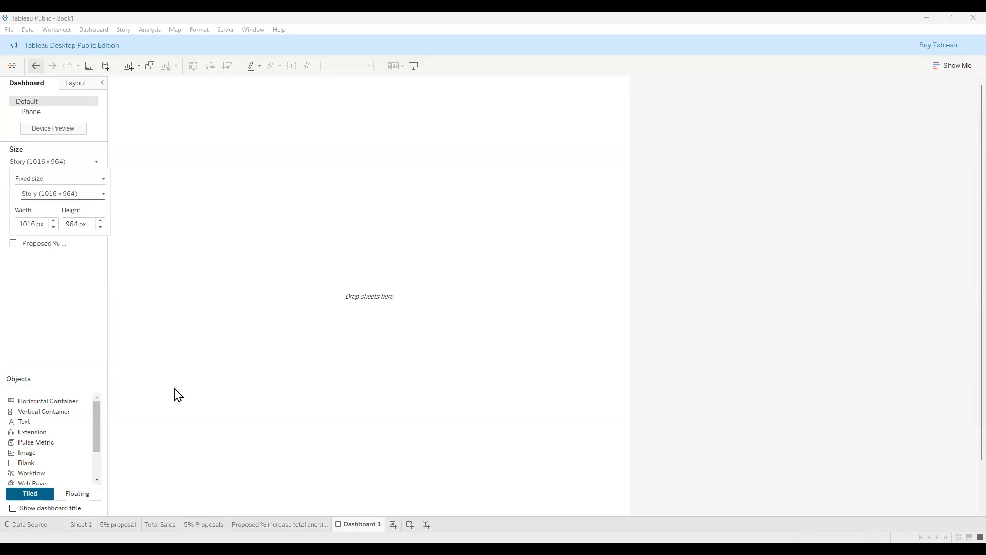
left_click(78, 494)
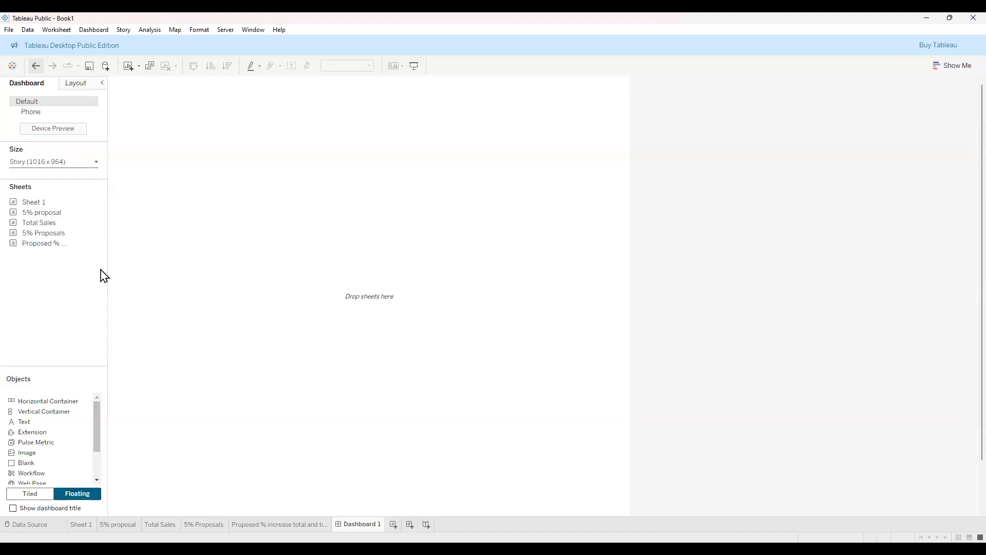
Drop the Total Sales, 5% Proposals and Proposed % increase total and tips sheets onto the canvas.
left_click_drag(56, 228, 238, 227)
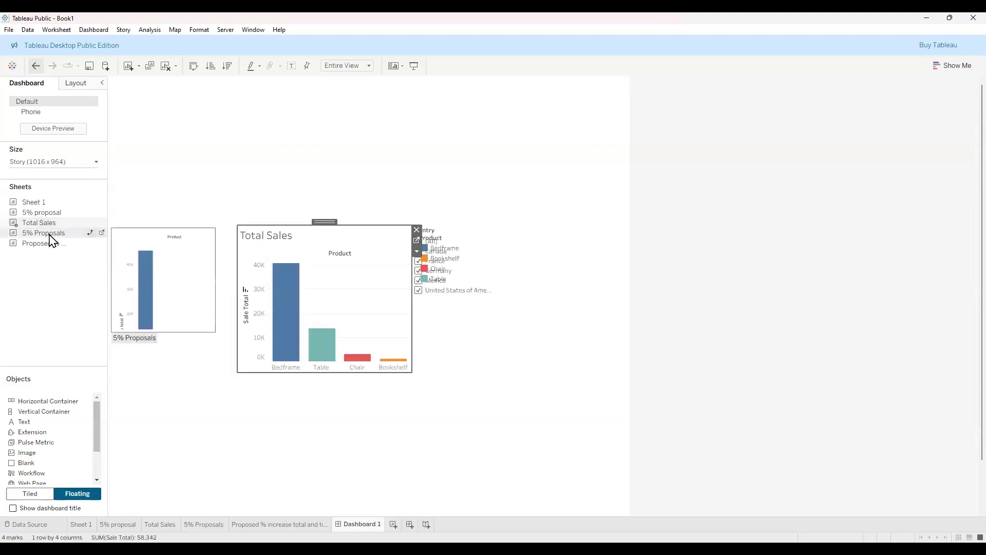
left_click_drag(135, 219, 287, 160)
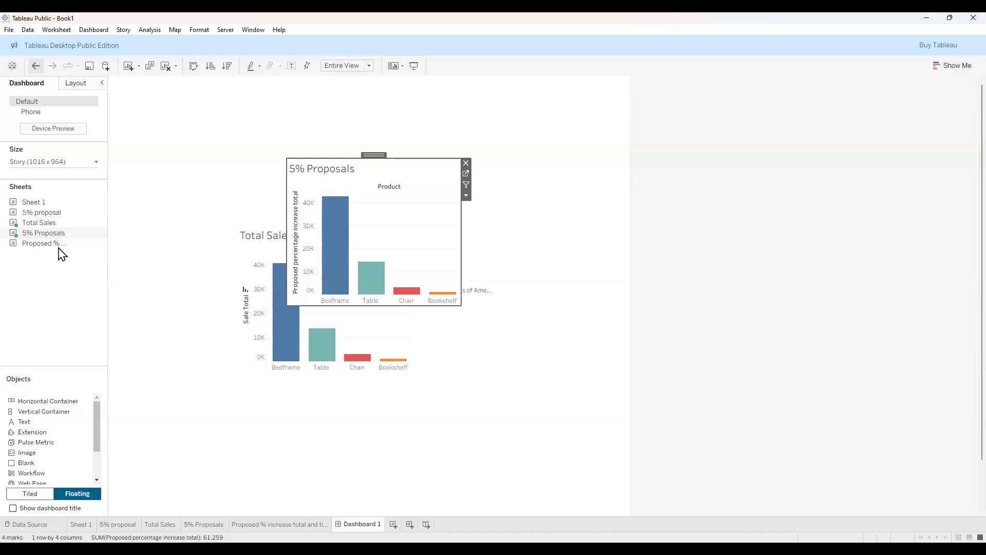
left_click_drag(104, 240, 441, 171)
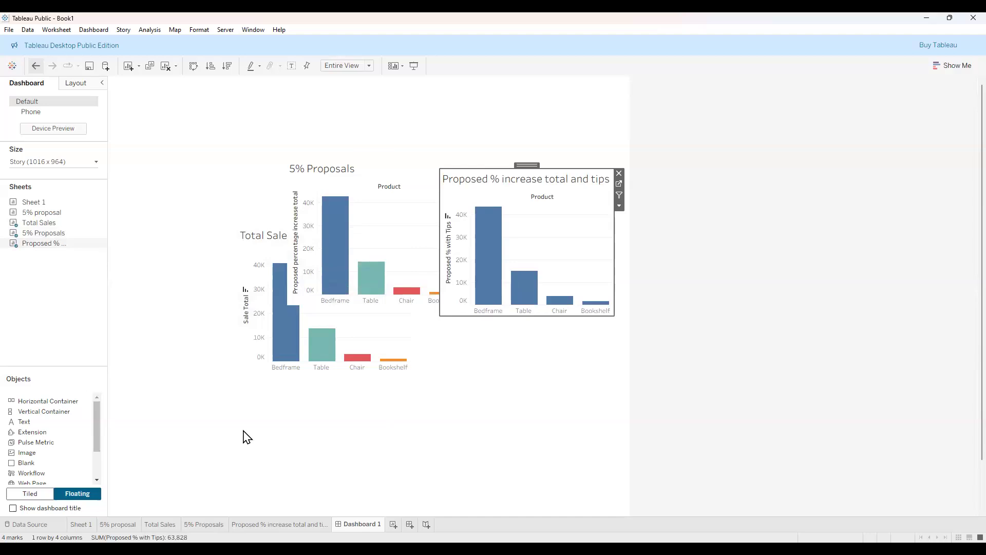
Arrange 5% Proposals top-left, Proposed % top-right, Total Sales below, and the Country filter beside it.
left_click(355, 246)
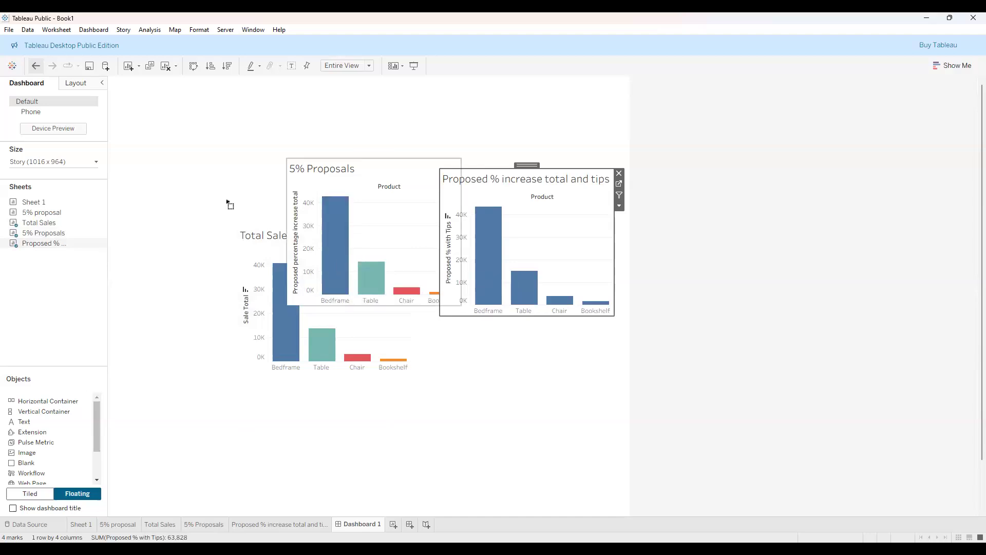
left_click(335, 241)
left_click_drag(375, 153, 245, 115)
left_click(495, 177)
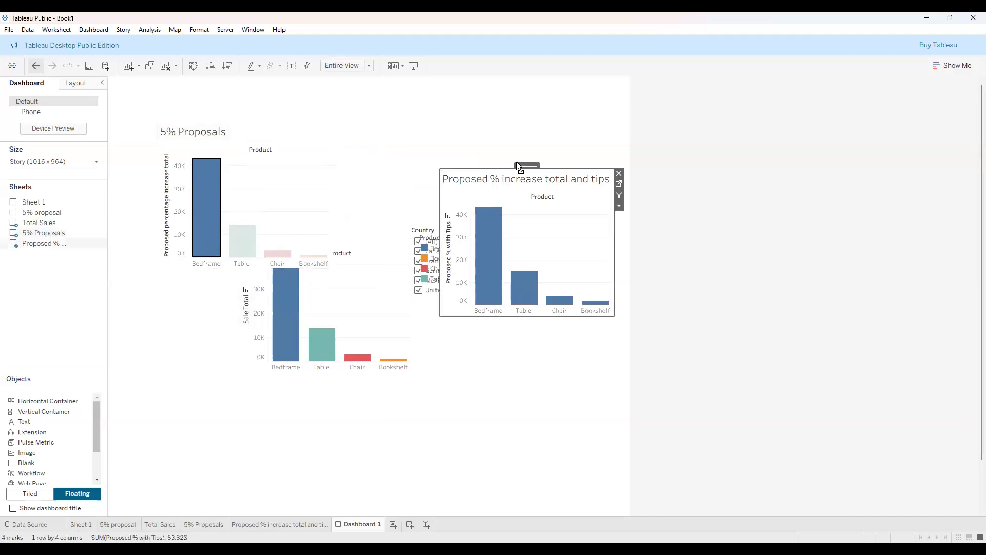
left_click_drag(516, 161, 486, 114)
left_click(352, 312)
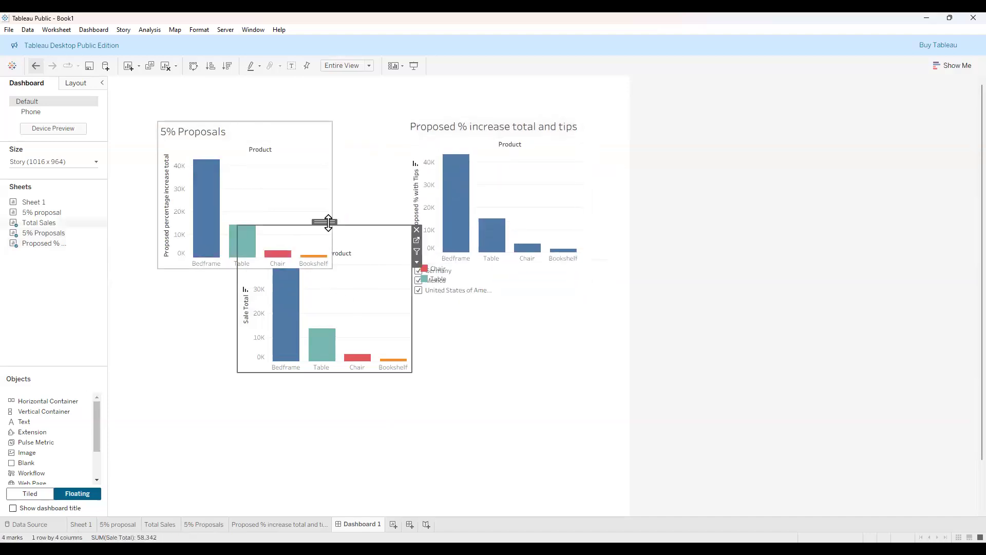
left_click_drag(328, 221, 343, 331)
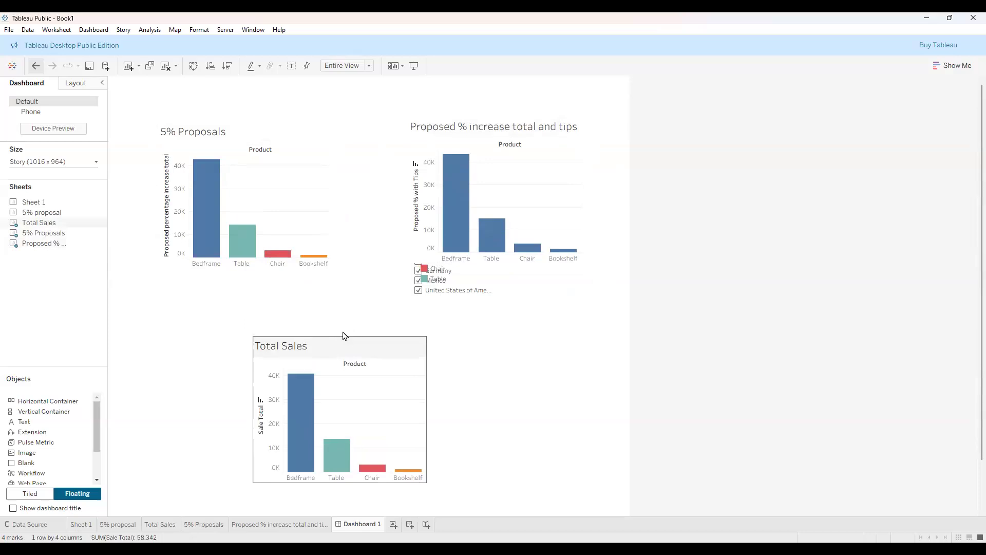
left_click(452, 295)
left_click_drag(451, 222, 540, 336)
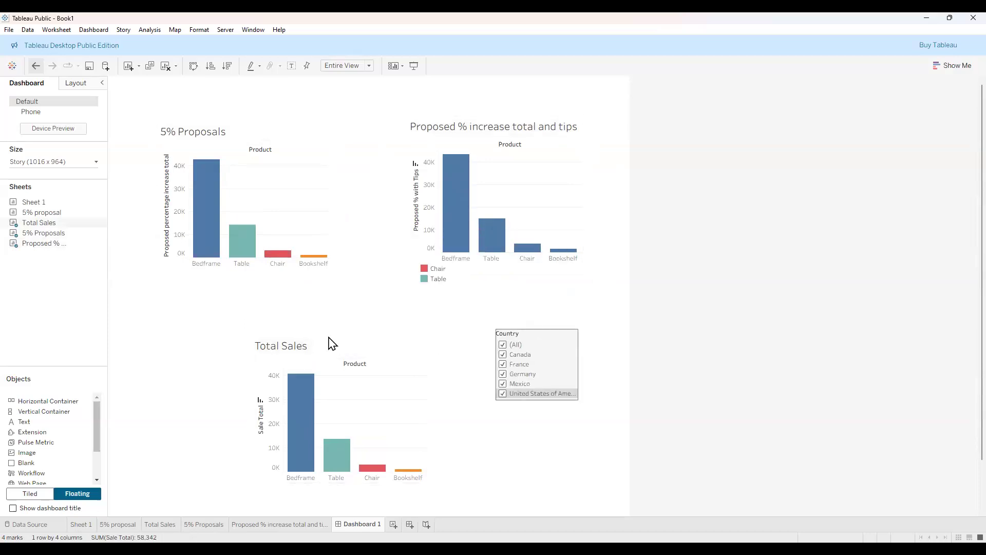
left_click(165, 351)
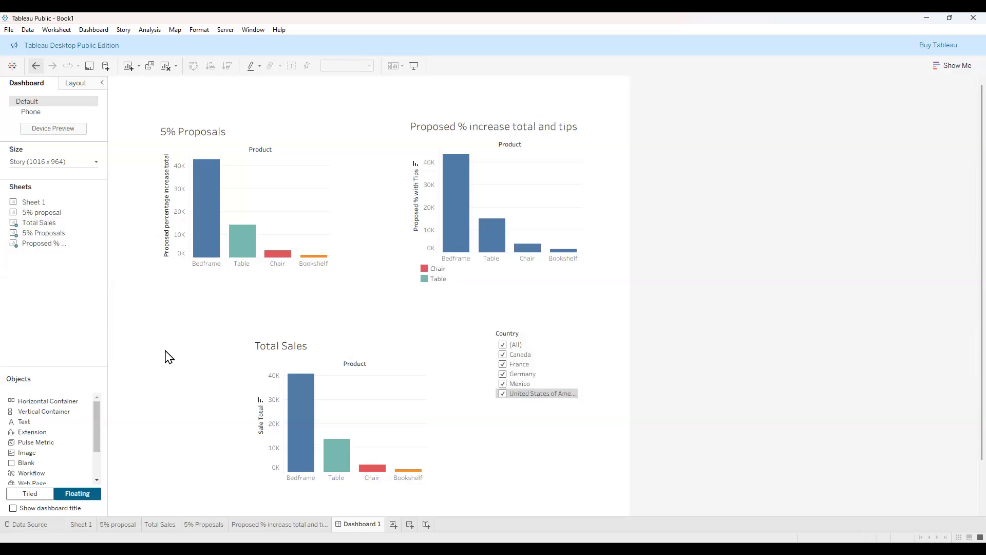
Add a floating text object reading 'A Crazy Proposal' to the dashboard.
double_click(48, 427)
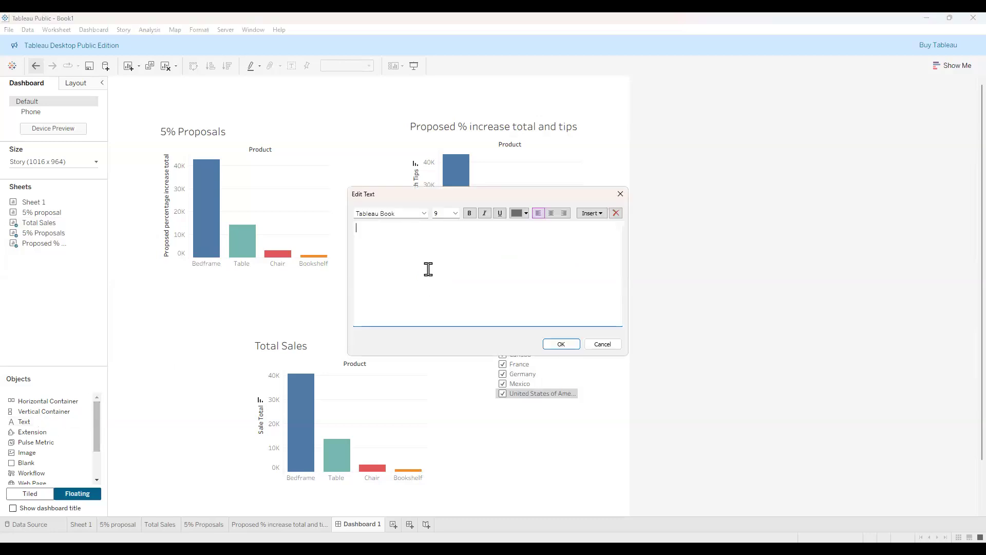
type("A Crazy Proposal")
left_click(559, 346)
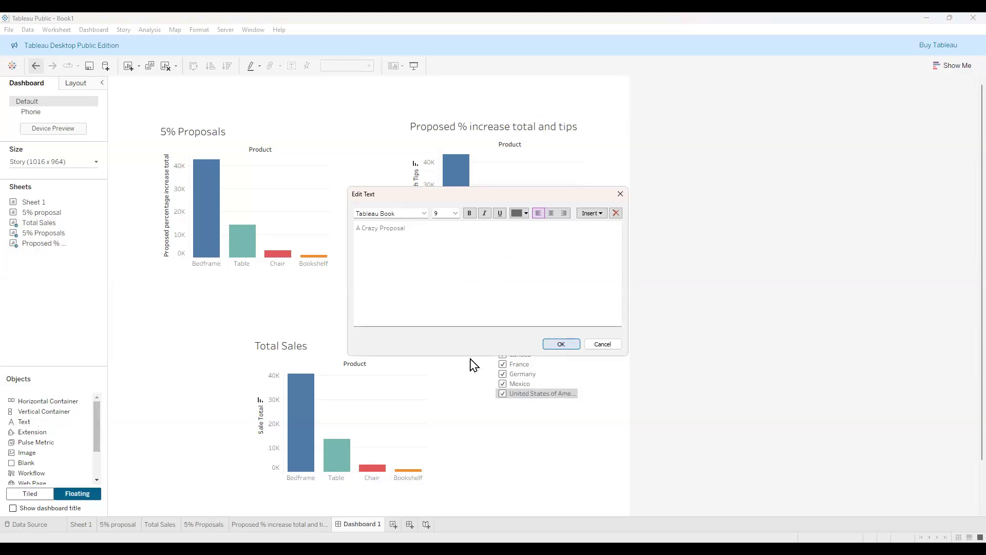
mouse_move(203, 218)
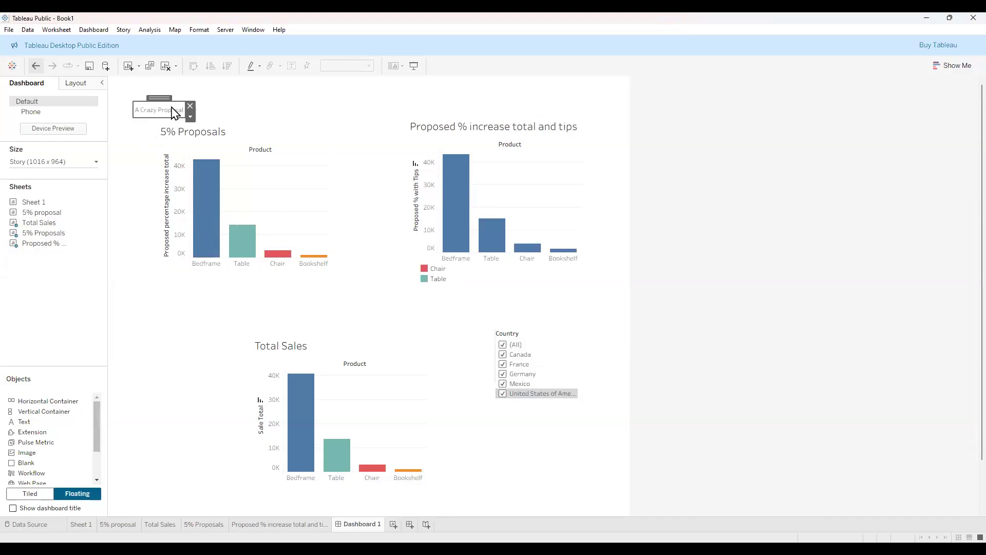
left_click(132, 244)
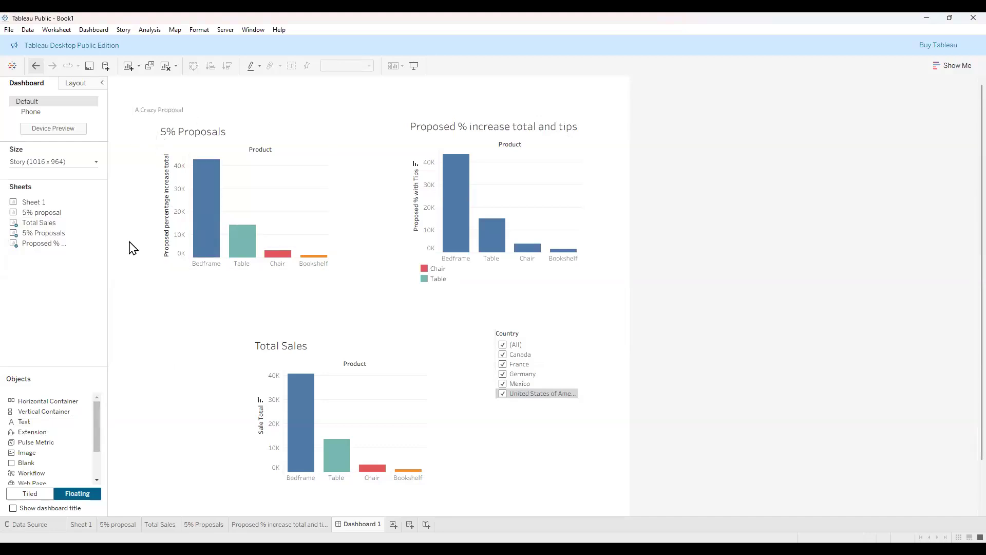
Reopen the 'A Crazy Proposal' text and set its font size to 15.
left_click(177, 111)
double_click(176, 109)
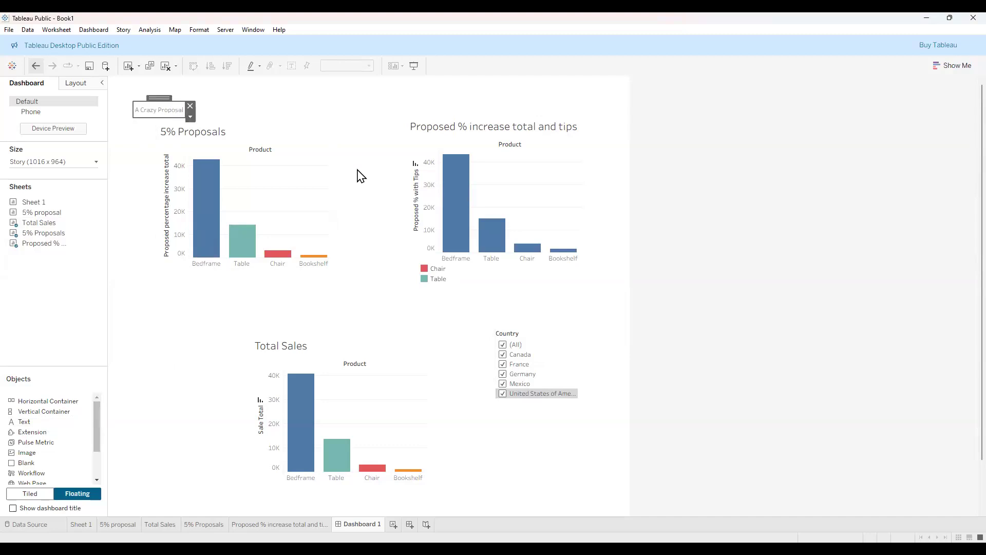
left_click(430, 228)
triple_click(380, 226)
left_click(455, 218)
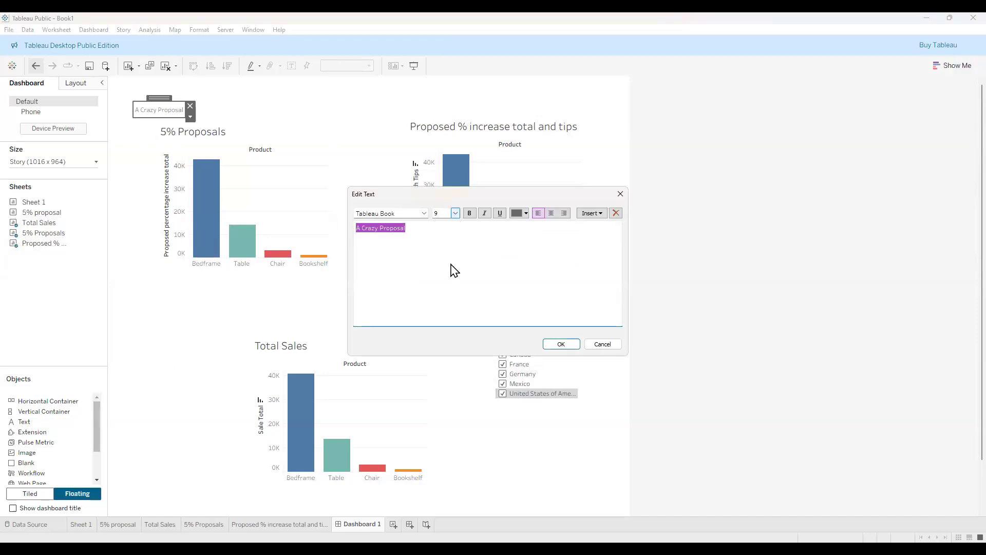
left_click(554, 348)
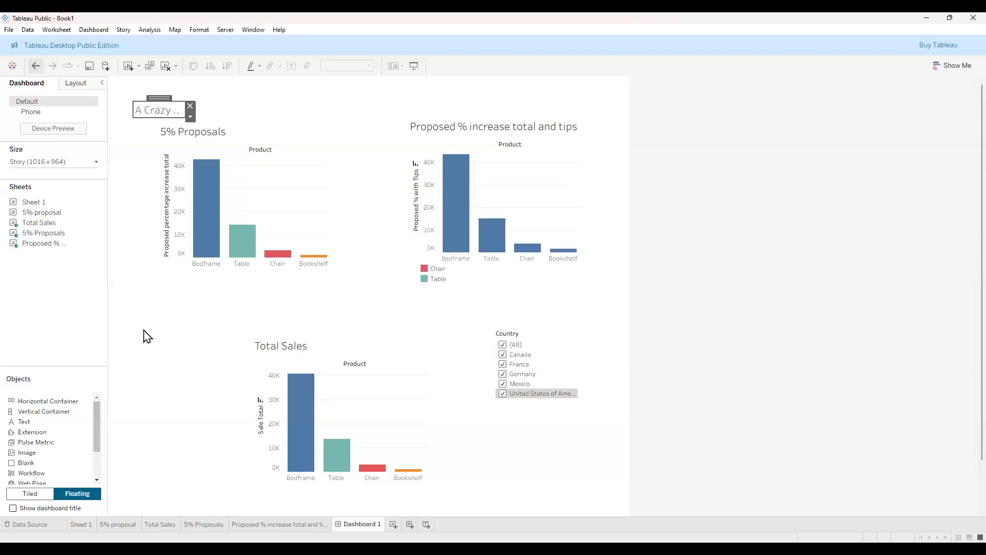
left_click_drag(95, 445, 95, 465)
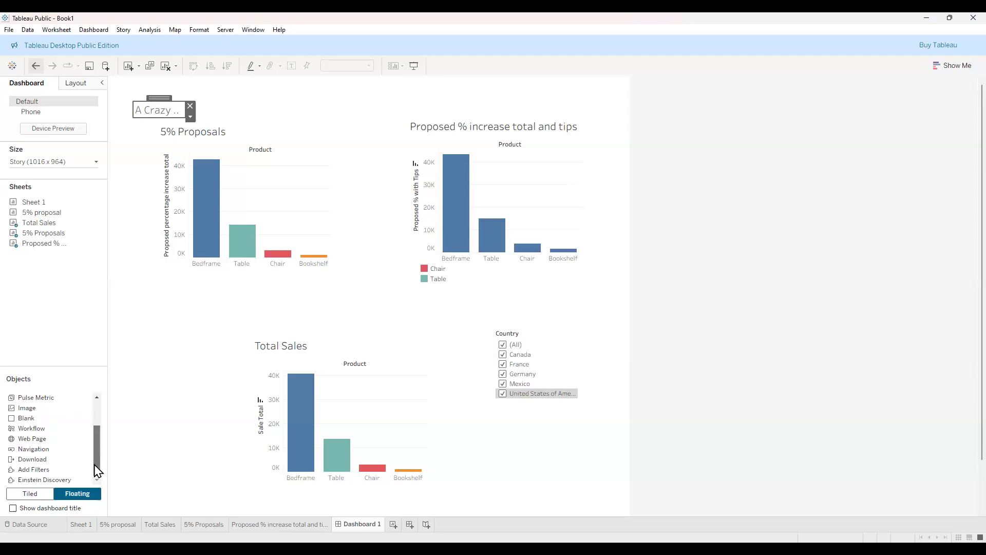
Add a Web Page object, load the entered address, enlarge it, then remove it again.
double_click(50, 445)
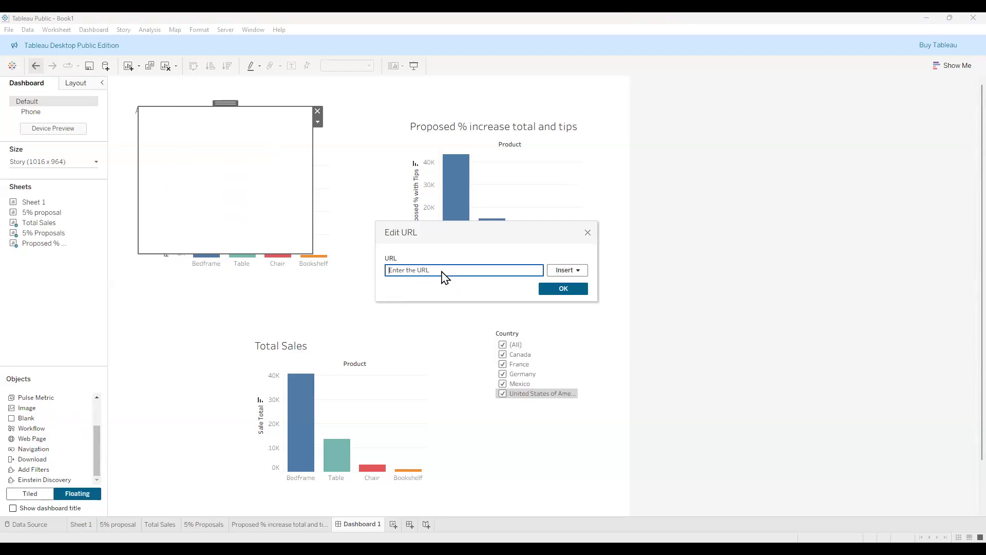
type("https://libraries.catholic.edu")
left_click(552, 290)
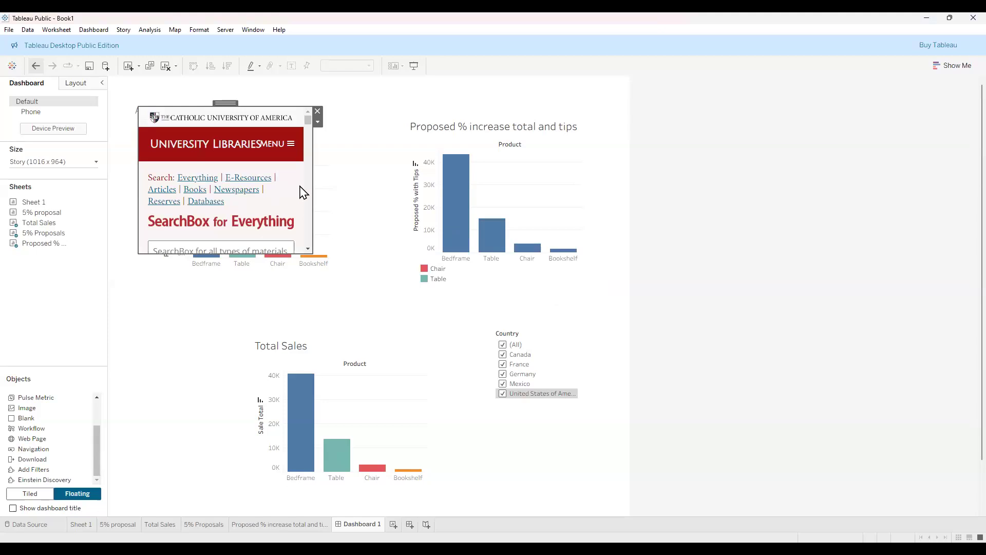
left_click_drag(312, 253, 380, 335)
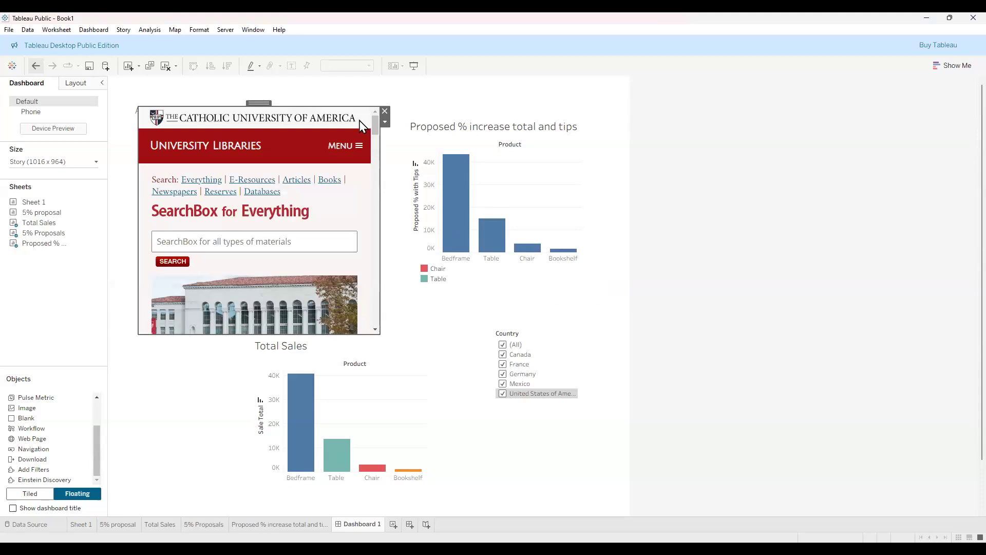
left_click(383, 111)
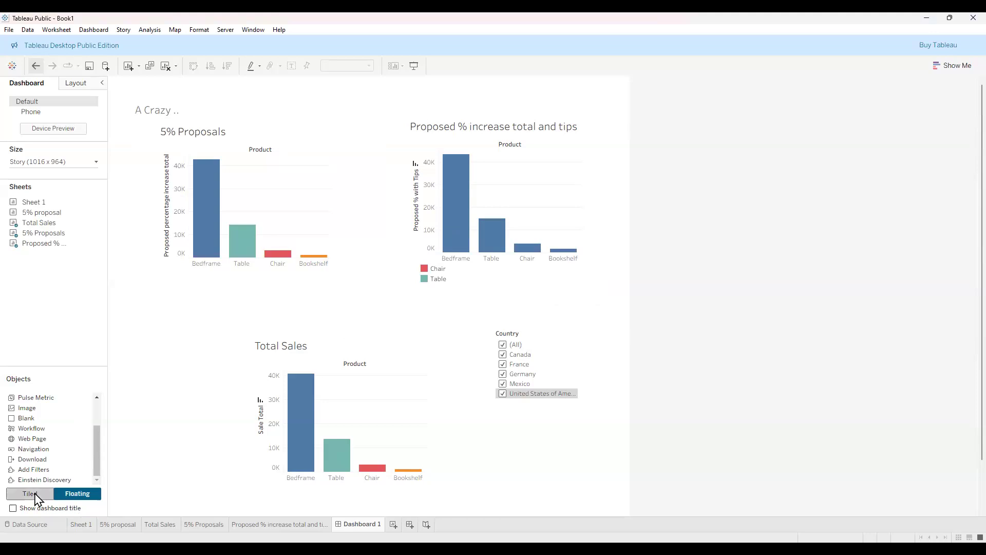
Switch new objects to Tiled and add a blank Sheet 6, returning to Dashboard 1.
left_click_drag(97, 446, 100, 414)
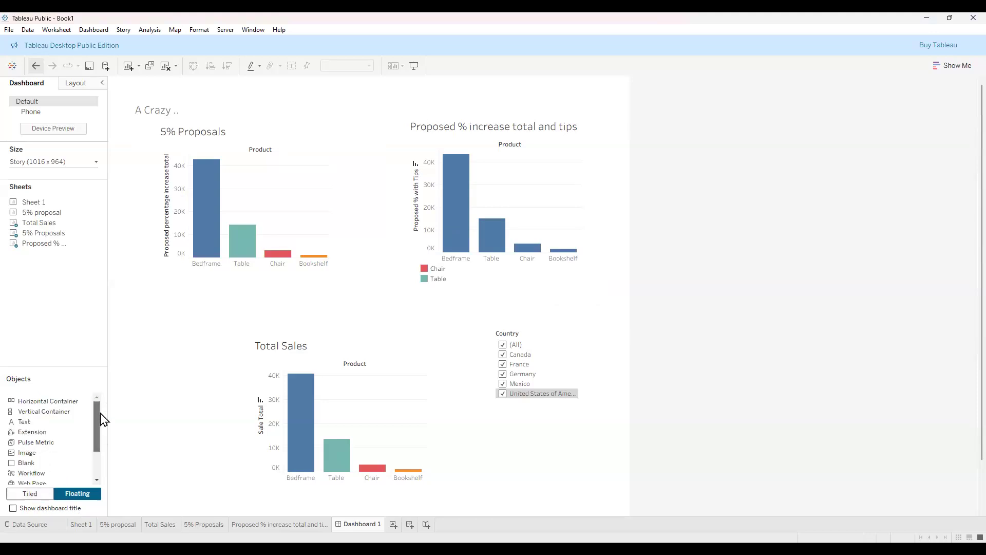
left_click(29, 495)
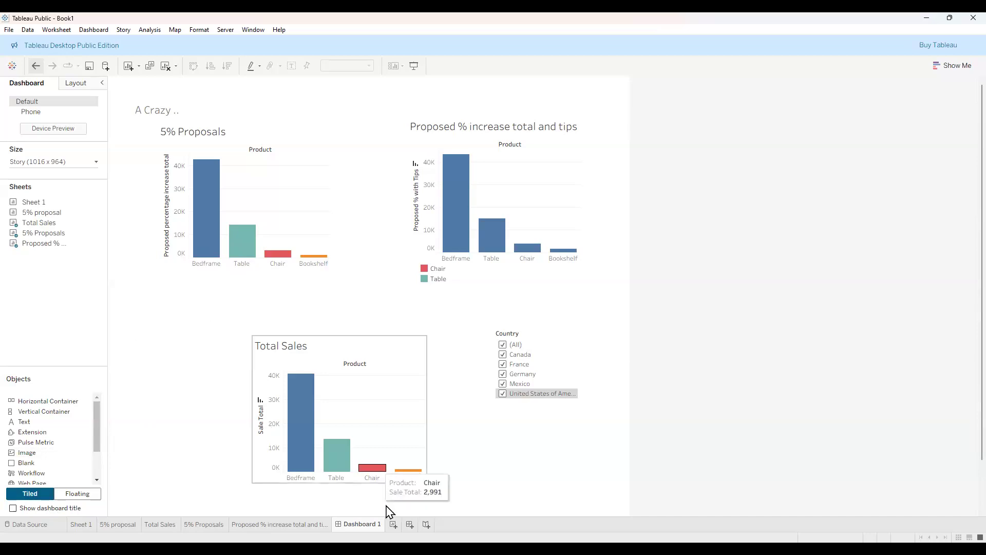
left_click(393, 525)
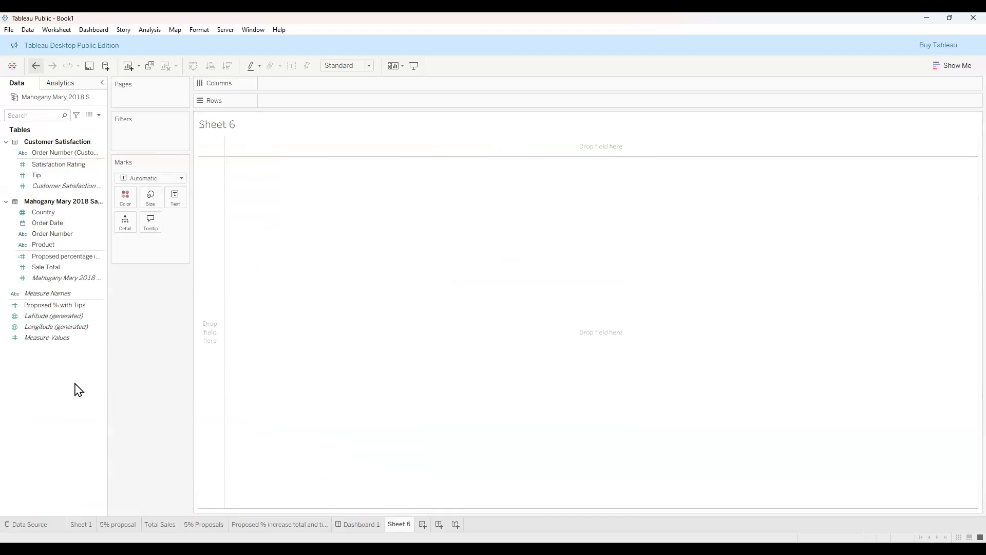
left_click(362, 525)
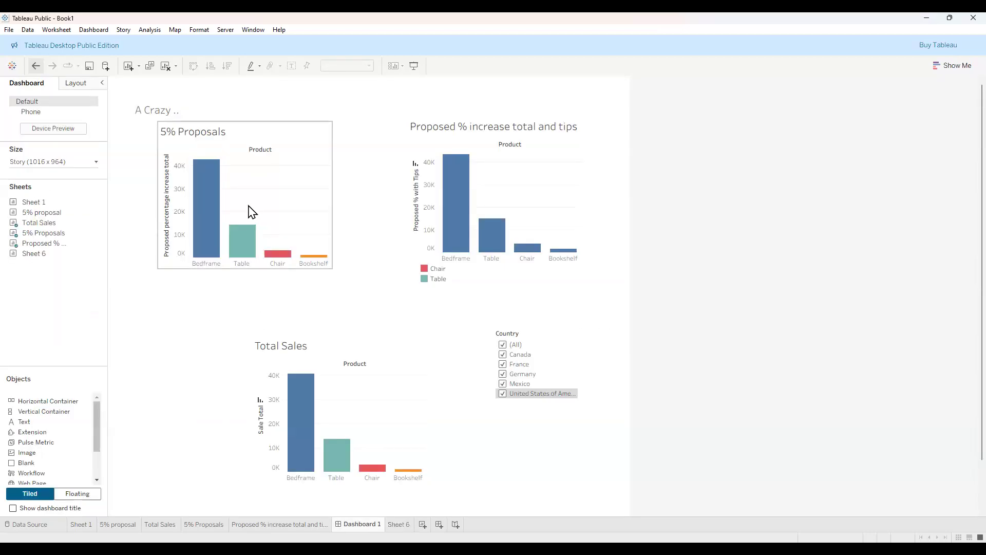
Remove the 5% Proposals and Proposed % increase total and tips charts from Dashboard 1.
left_click(303, 154)
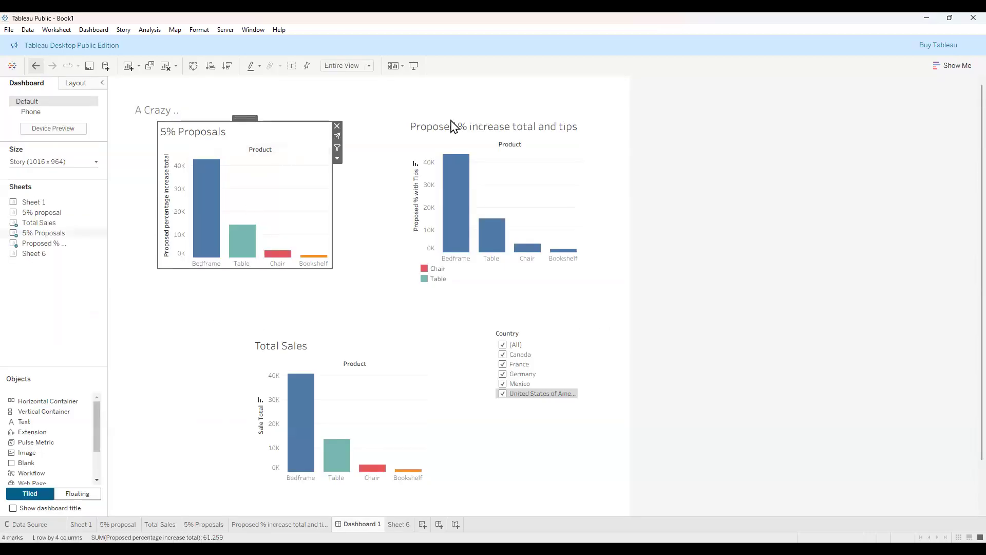
left_click(458, 188)
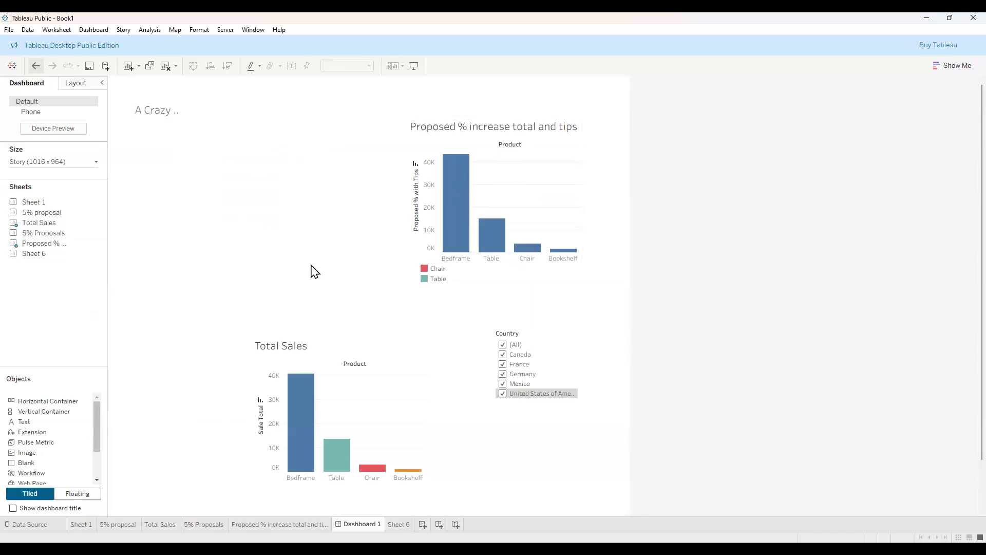
left_click(565, 165)
left_click(587, 123)
left_click(565, 335)
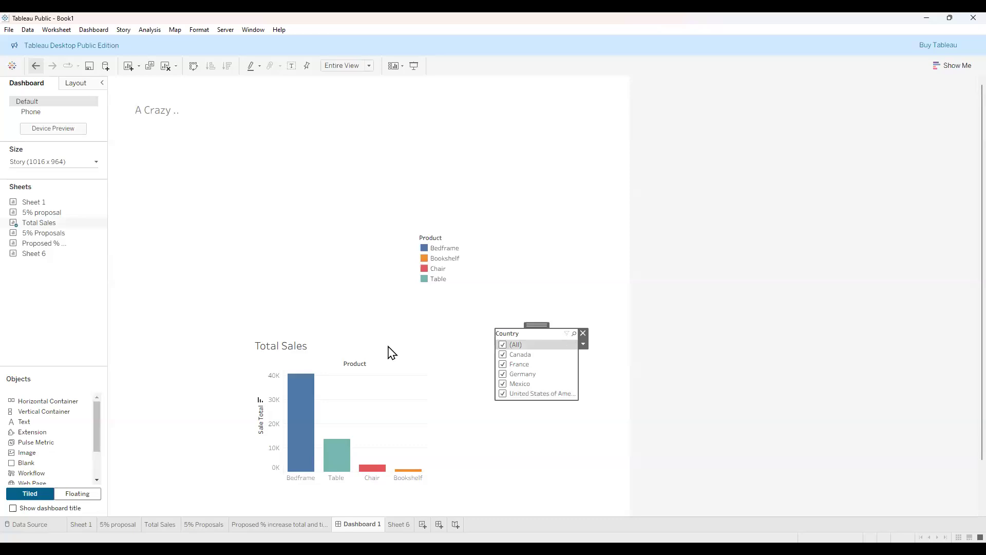
left_click(419, 345)
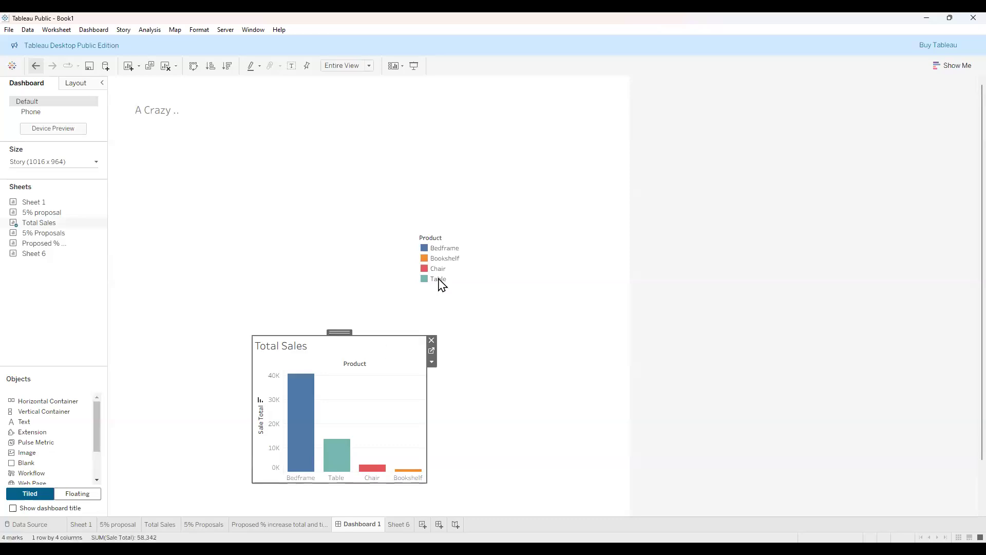
Delete Total Sales, then tile 5% Proposals left with Total Sales above Proposed % on the right.
key("Delete")
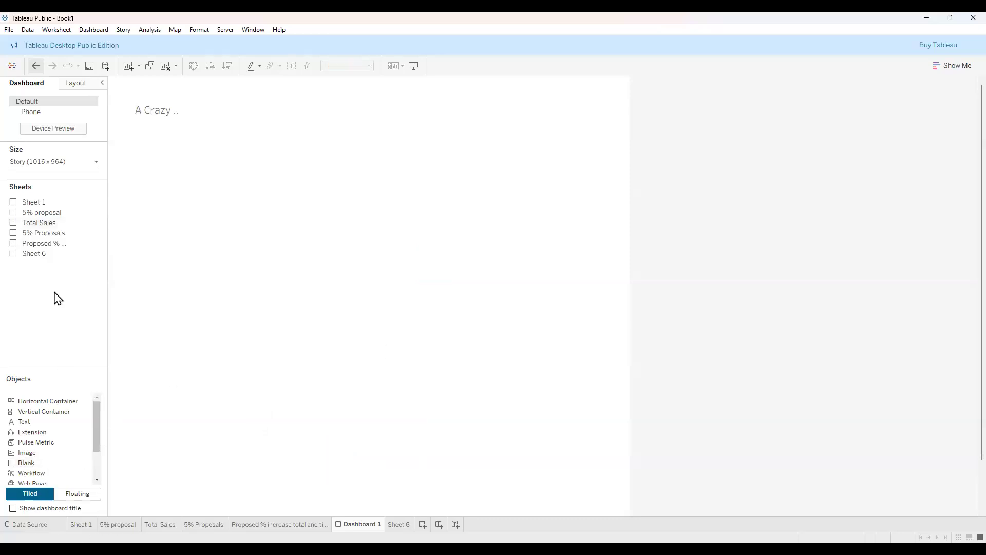
left_click_drag(44, 253, 117, 241)
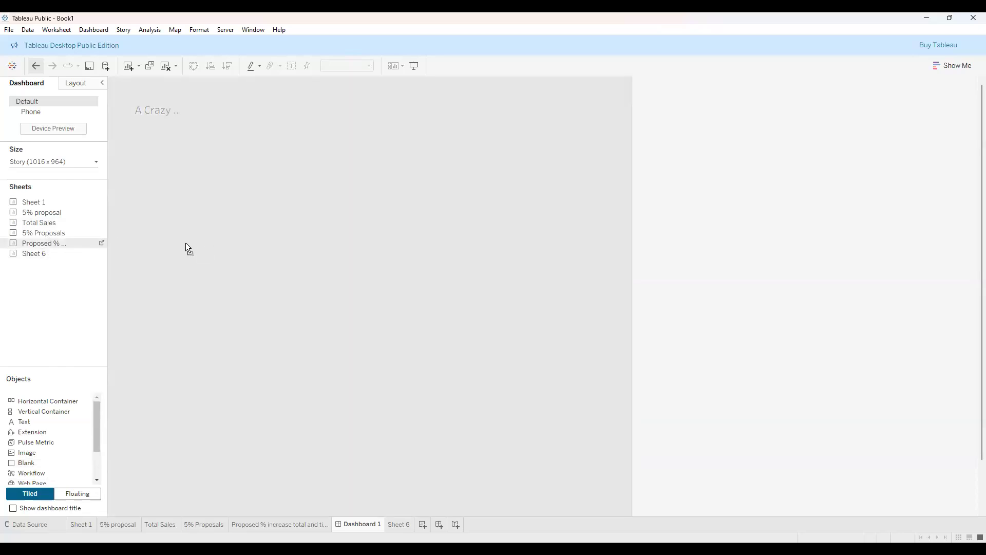
left_click_drag(187, 248, 220, 247)
left_click_drag(57, 223, 410, 278)
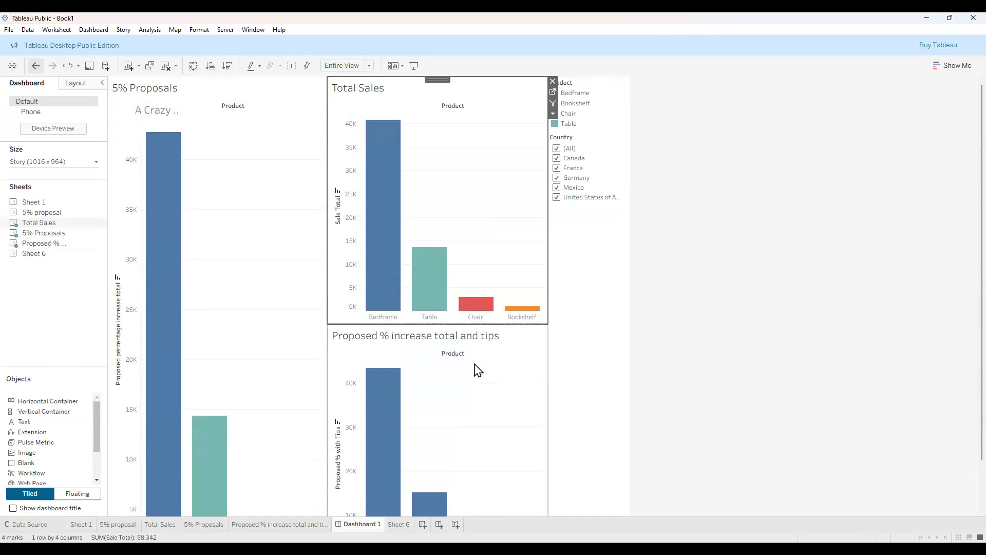
scroll(524, 375, "down", 1)
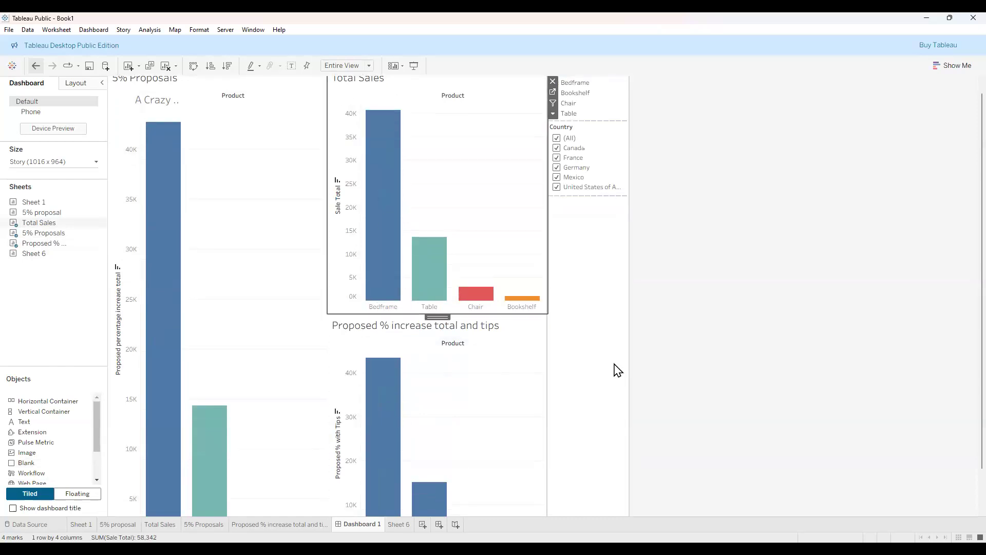
scroll(618, 370, "down", 4)
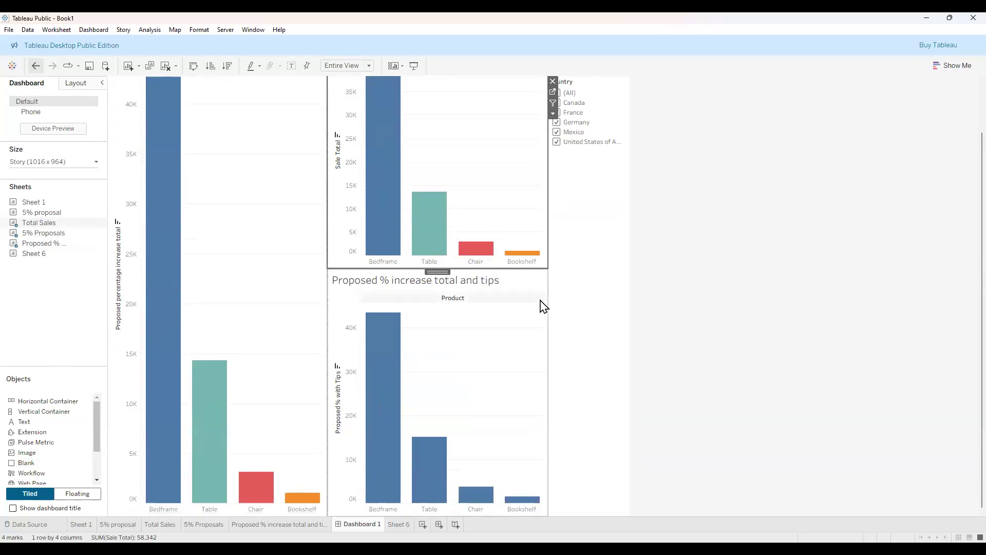
Drag zone borders to narrow 5% Proposals, make Total Sales taller, and widen the filter column.
left_click_drag(442, 150, 482, 389)
left_click_drag(473, 388, 340, 379)
left_click(301, 339)
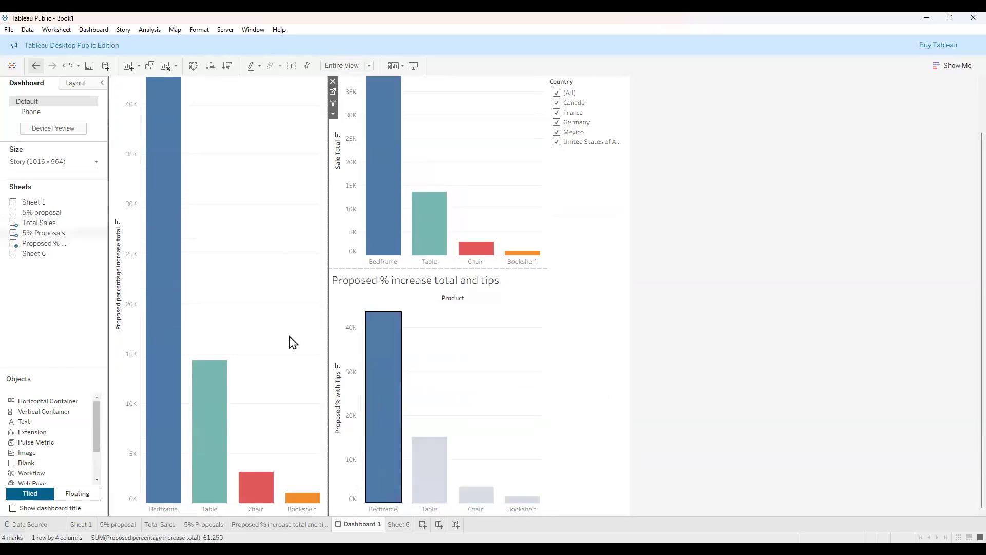
left_click_drag(327, 219, 237, 222)
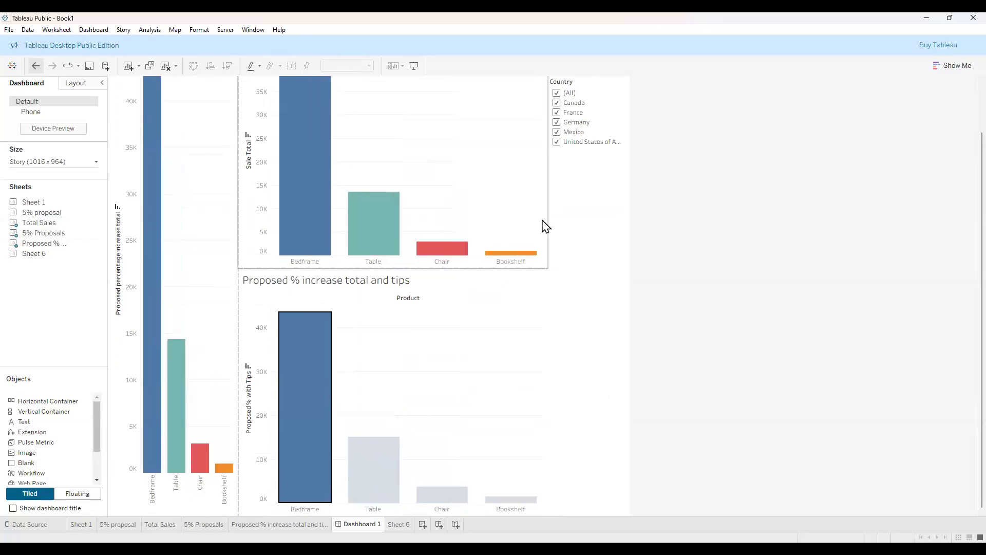
left_click_drag(482, 268, 501, 459)
left_click_drag(547, 344, 546, 344)
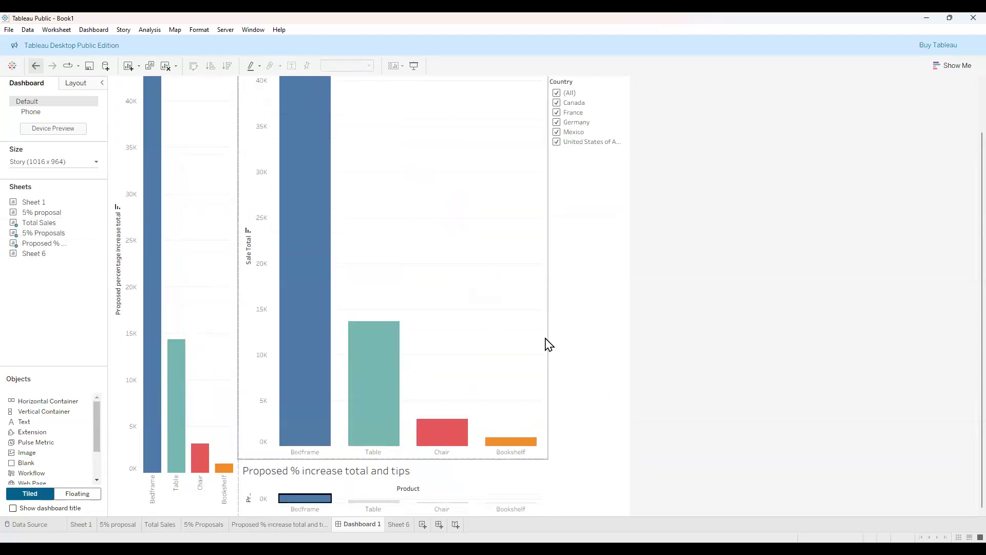
left_click_drag(480, 337, 411, 340)
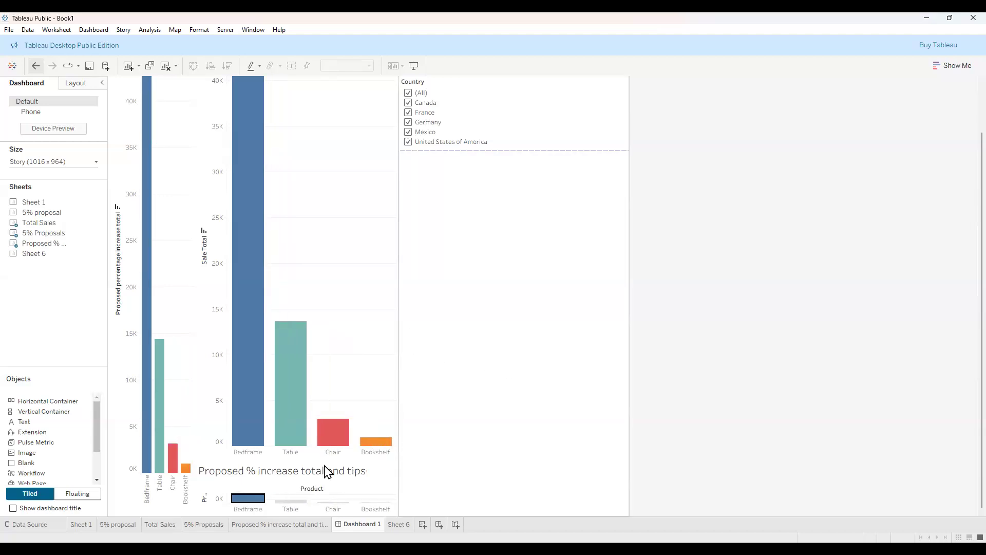
left_click(359, 485)
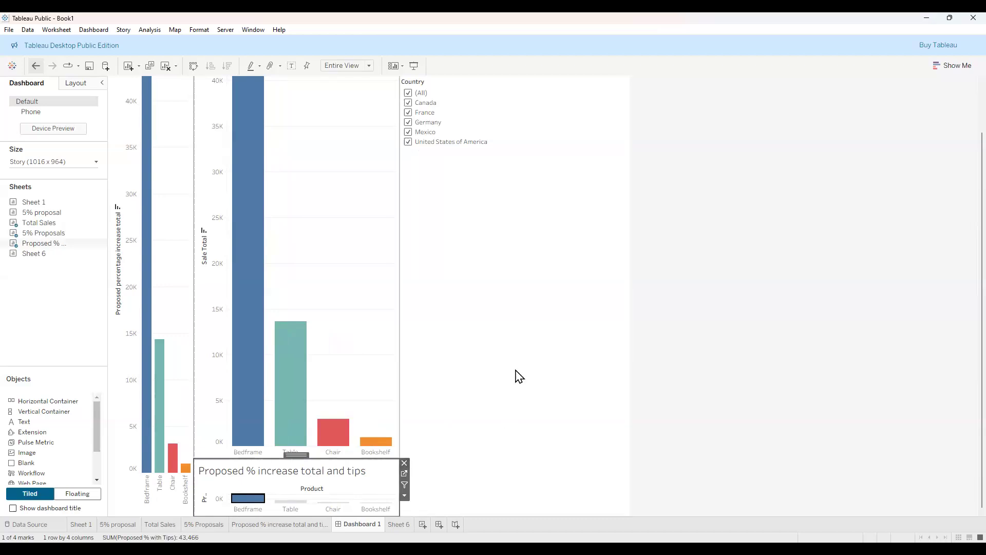
scroll(526, 365, "up", 2)
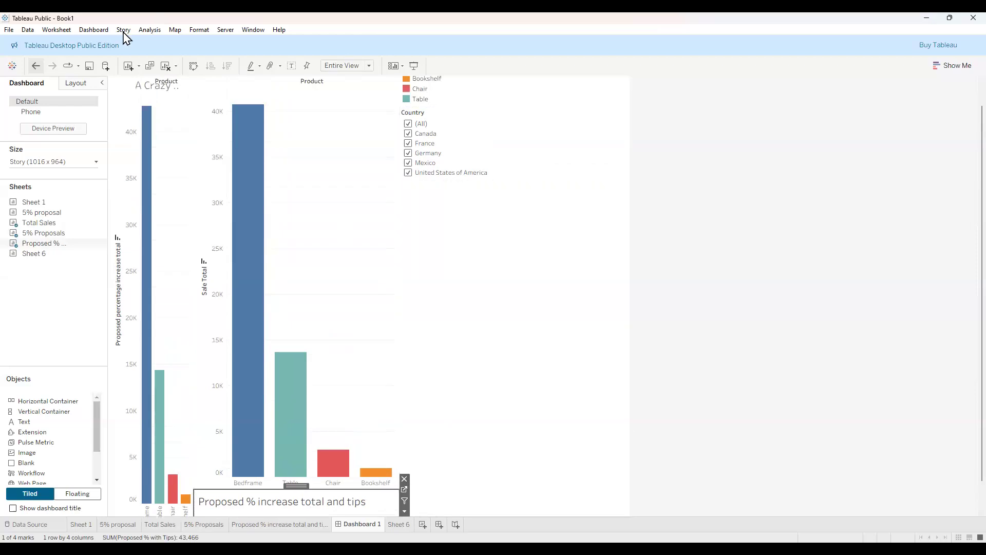
Undo the recent layout changes until only the title remains on the dashboard.
left_click(35, 66)
left_click(34, 66)
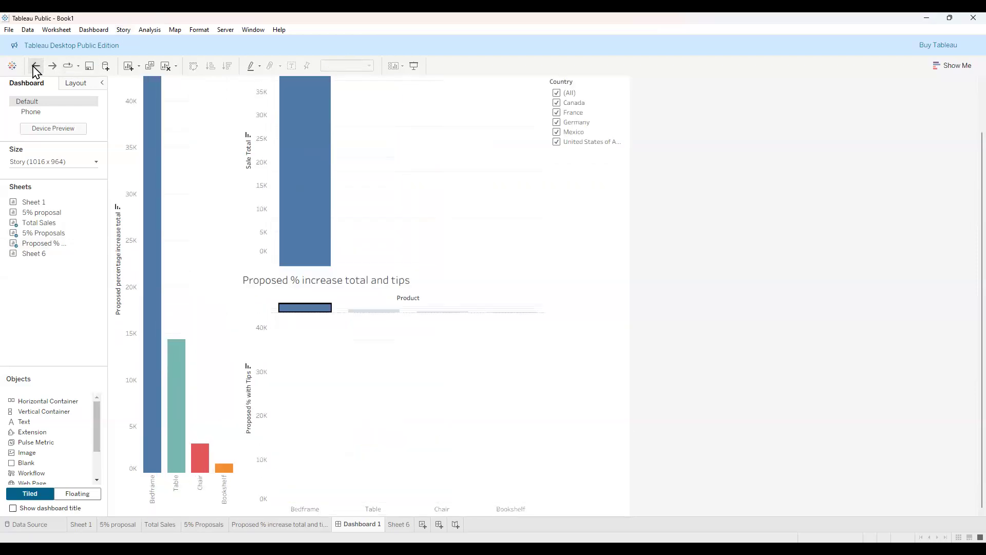
left_click(35, 66)
left_click(35, 66)
left_click(35, 66)
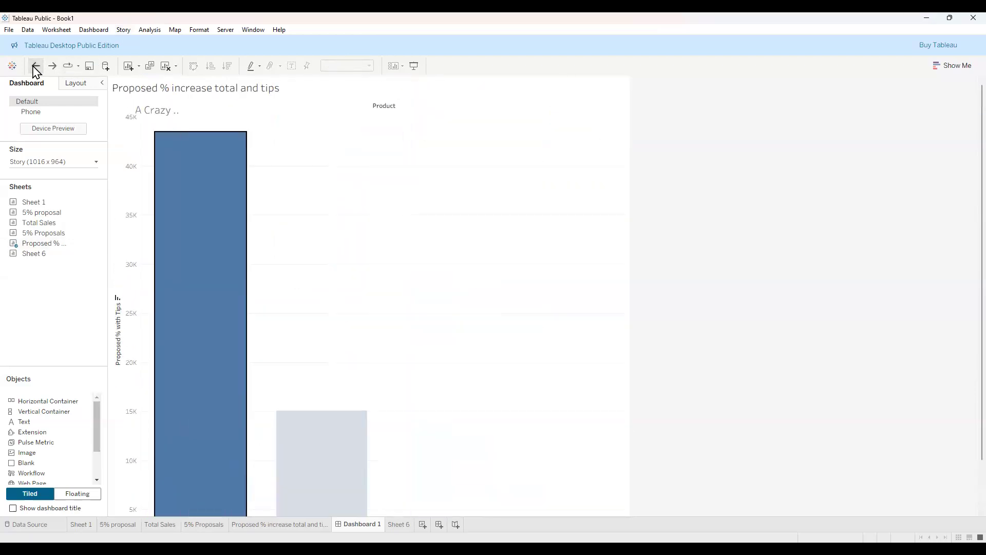
left_click(35, 66)
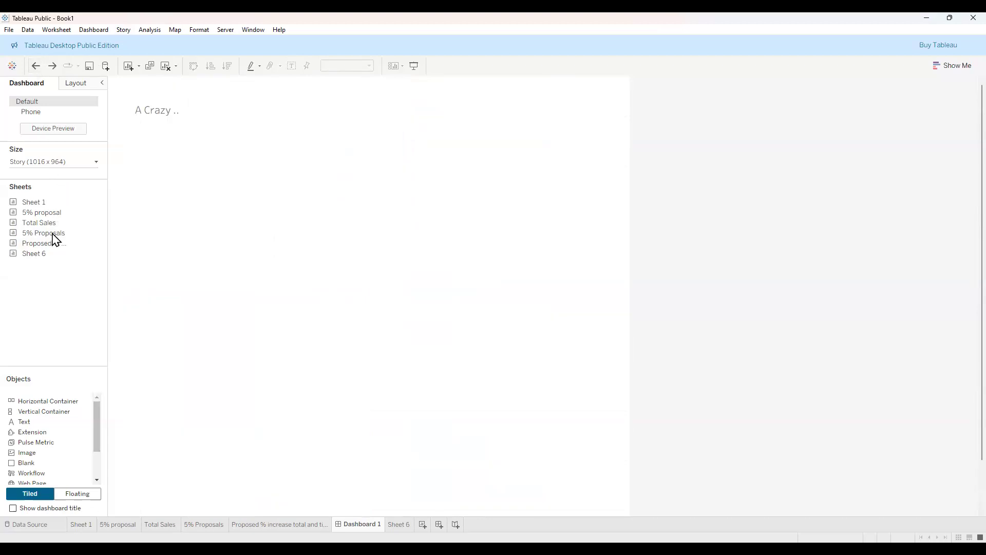
Stack 5% Proposals, Proposed % increase total and tips, and Total Sales in one column.
mouse_move(58, 244)
mouse_move(50, 222)
left_mouse_down()
mouse_move(107, 215)
mouse_move(56, 239)
left_mouse_up()
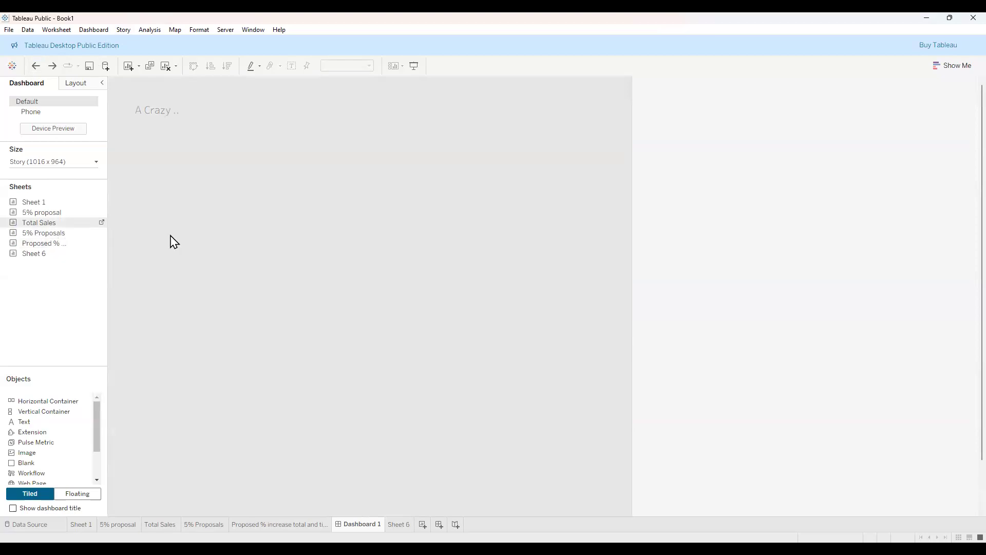
left_click_drag(173, 241, 174, 241)
left_click_drag(354, 258, 383, 264)
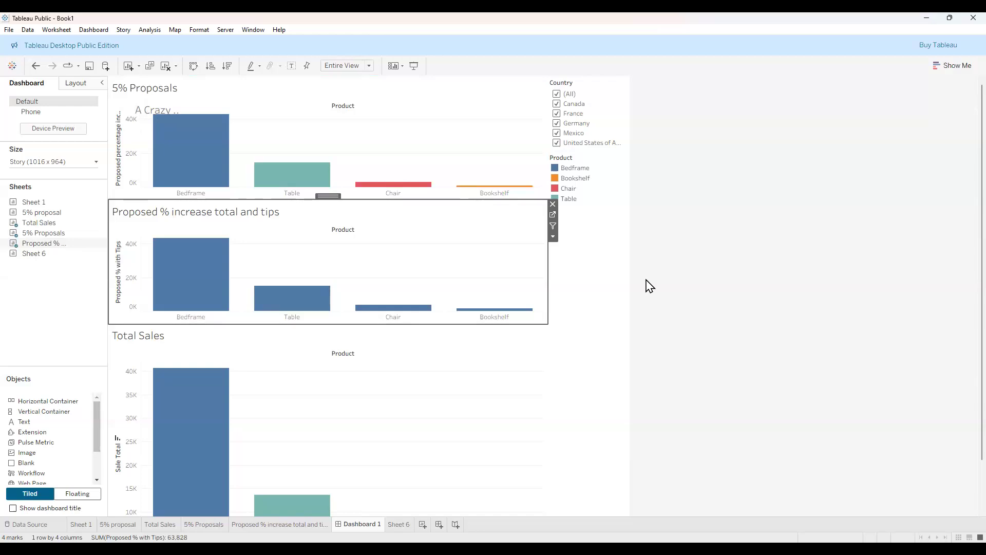
mouse_move(97, 433)
left_mouse_down()
mouse_move(95, 469)
mouse_move(99, 425)
left_mouse_up()
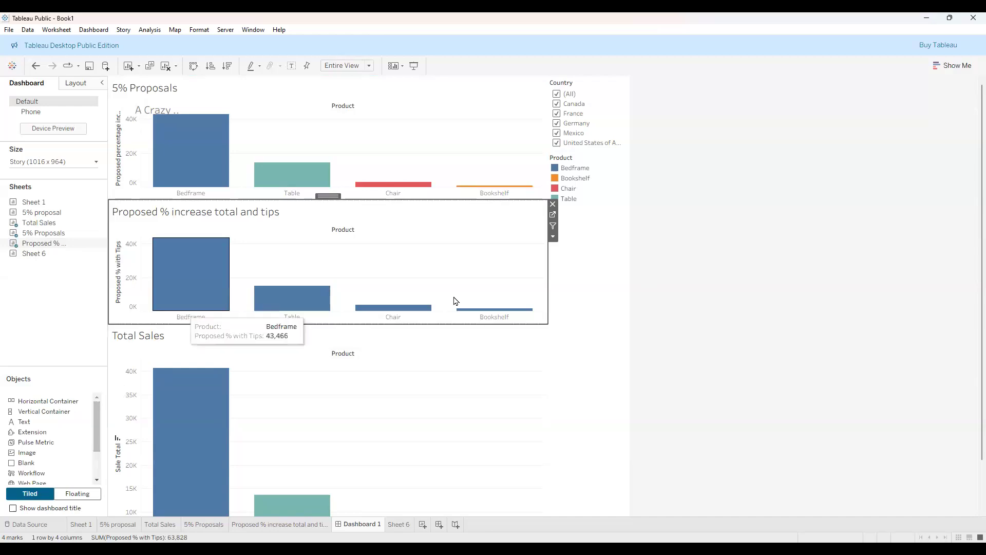
Set the tips chart's fit to Standard, then Entire View, and remove it from the dashboard.
left_click(553, 239)
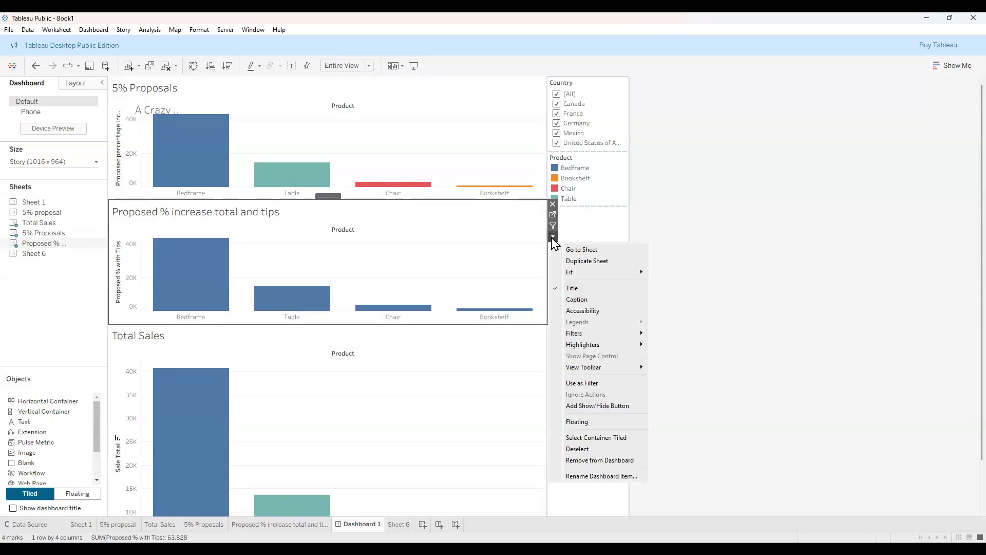
mouse_move(587, 275)
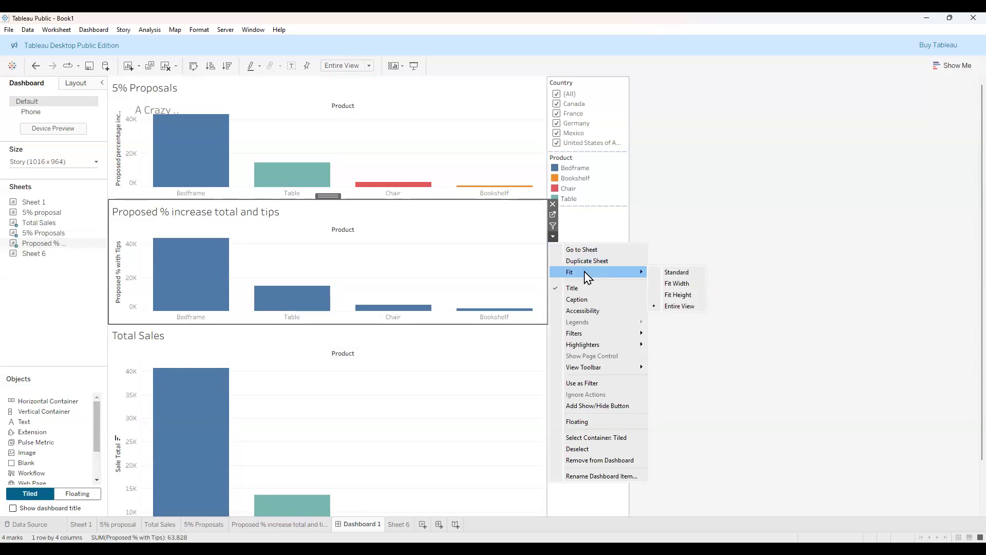
left_click(677, 275)
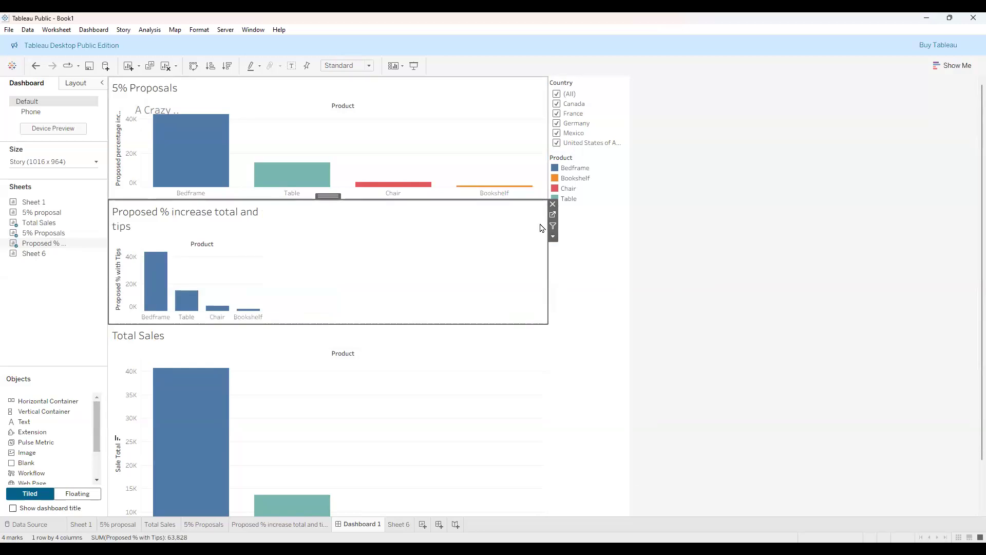
left_click(553, 238)
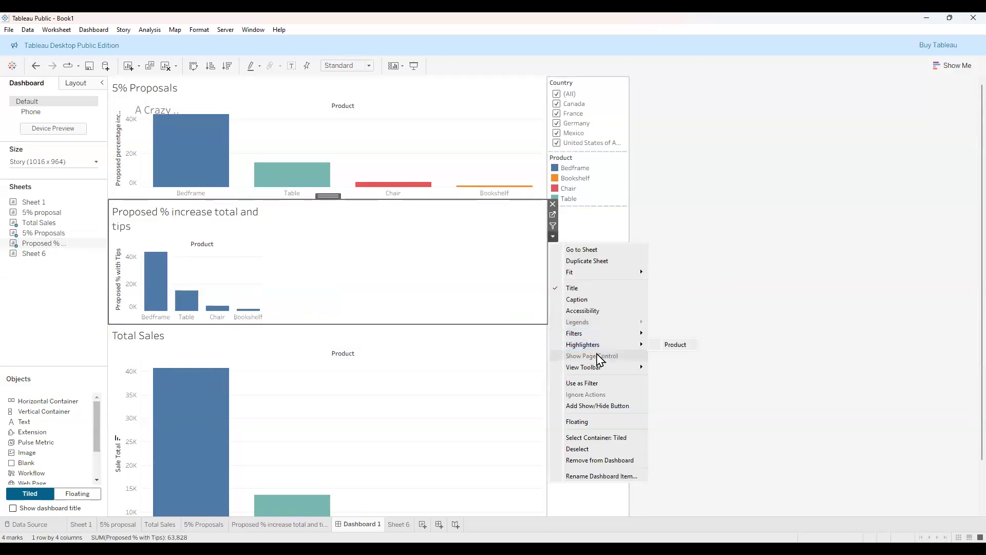
mouse_move(604, 368)
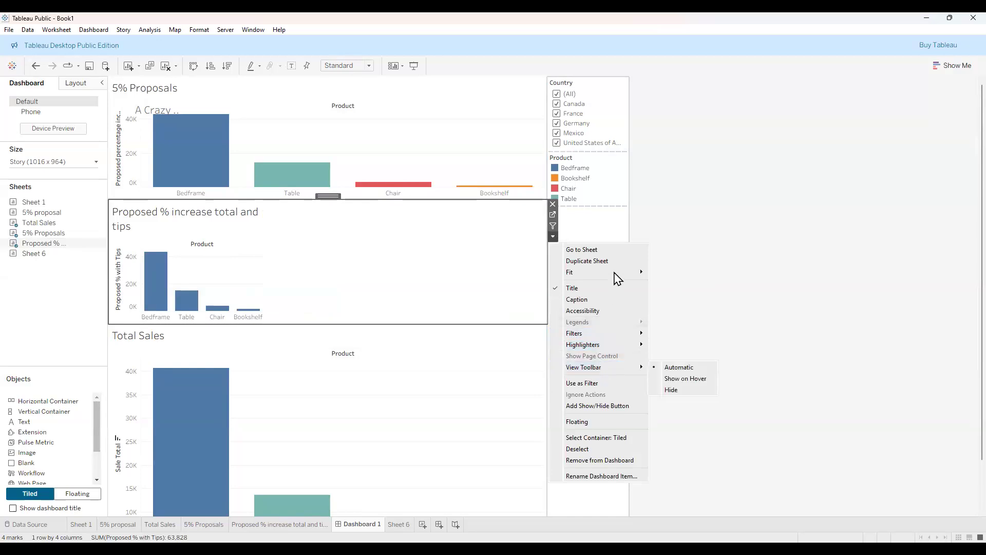
mouse_move(642, 273)
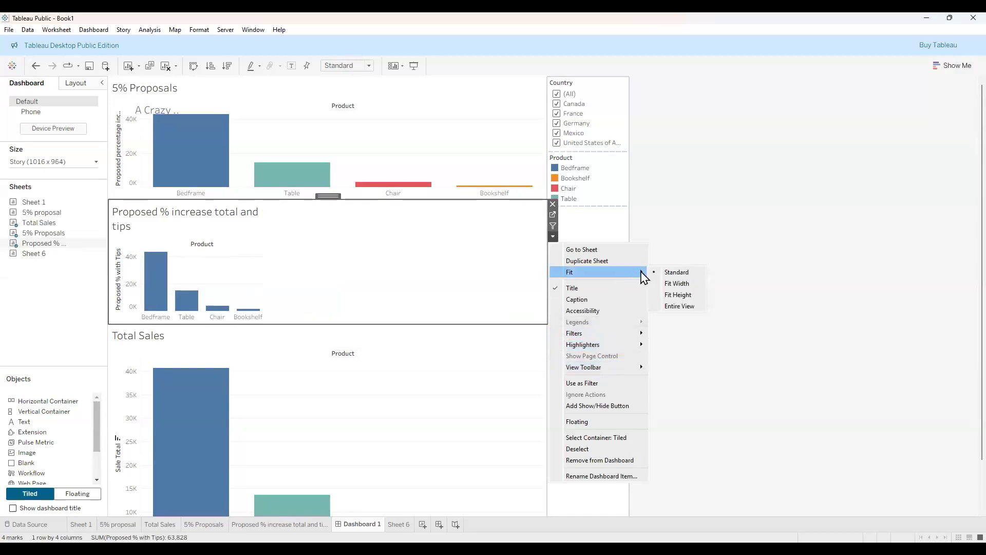
left_click(692, 316)
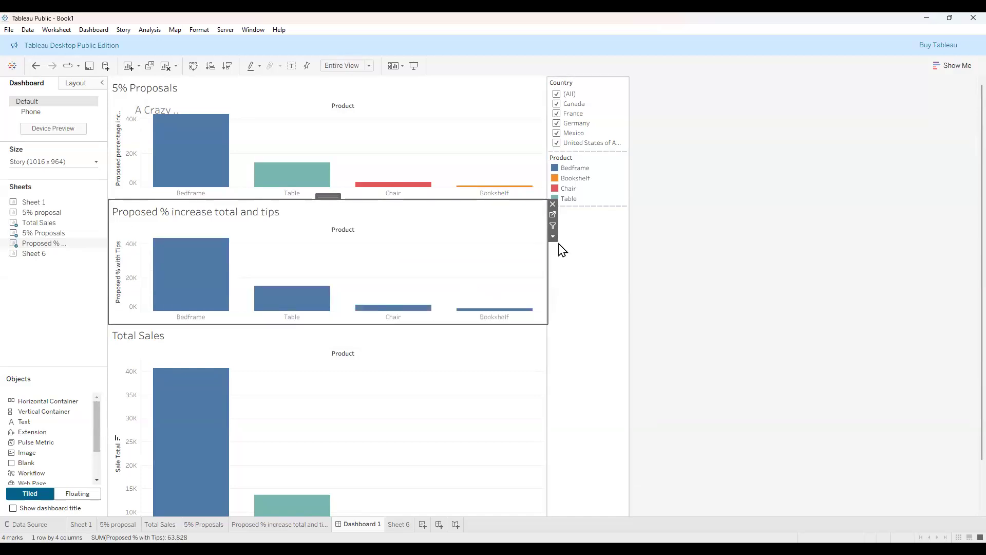
left_click(552, 204)
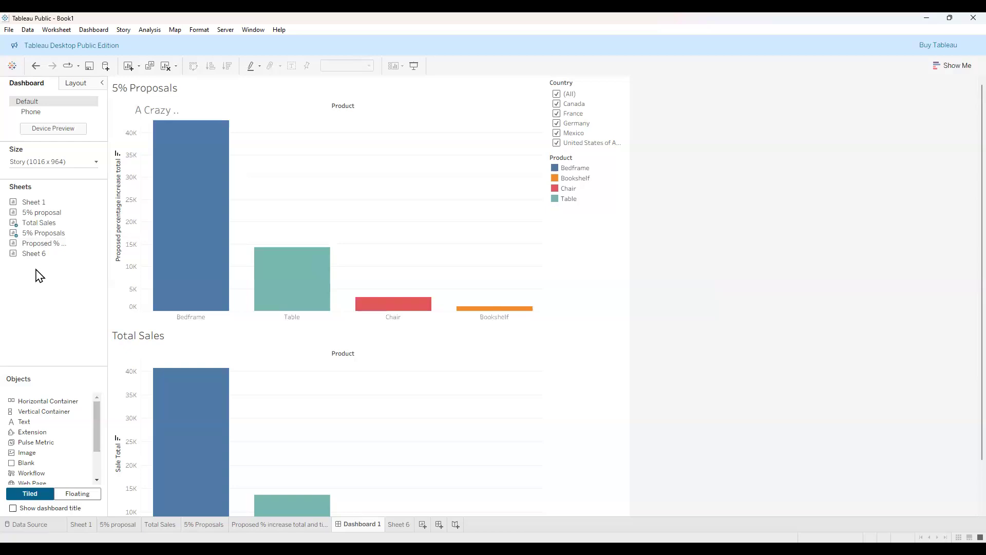
Drag the Proposed % increase total and tips sheet onto Dashboard 1, above Total Sales and below 5% Proposals.
left_click_drag(45, 252, 327, 348)
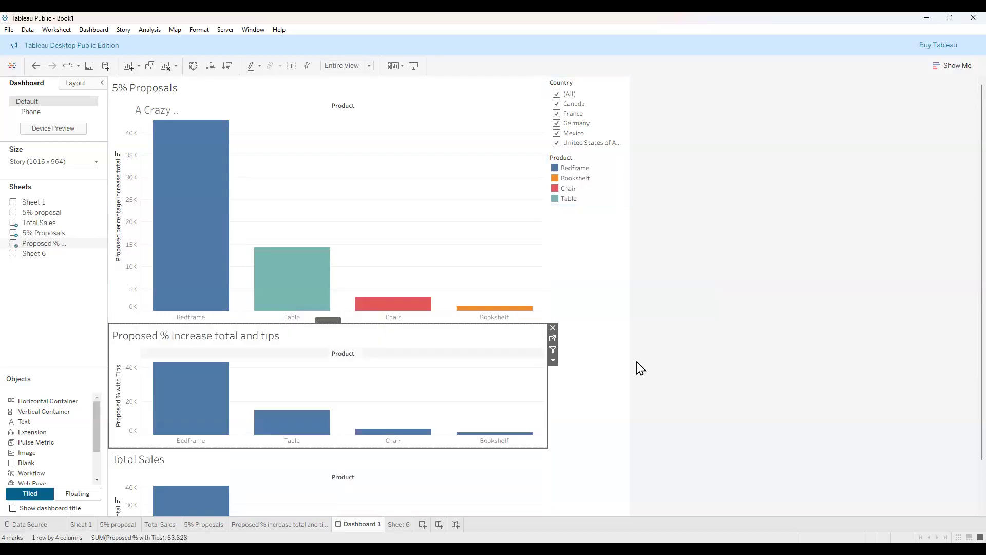
scroll(641, 368, "down", 2)
mouse_move(214, 325)
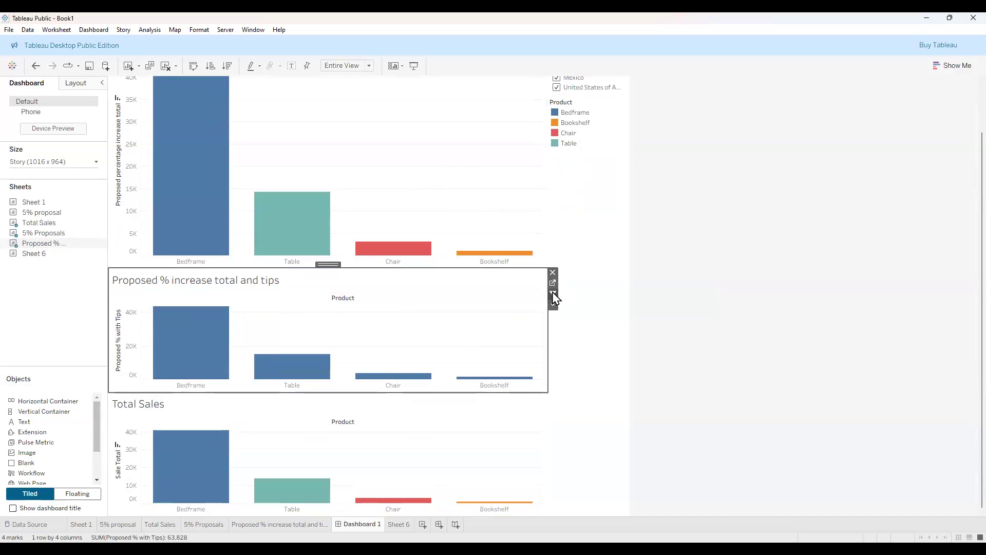
scroll(671, 255, "up", 2)
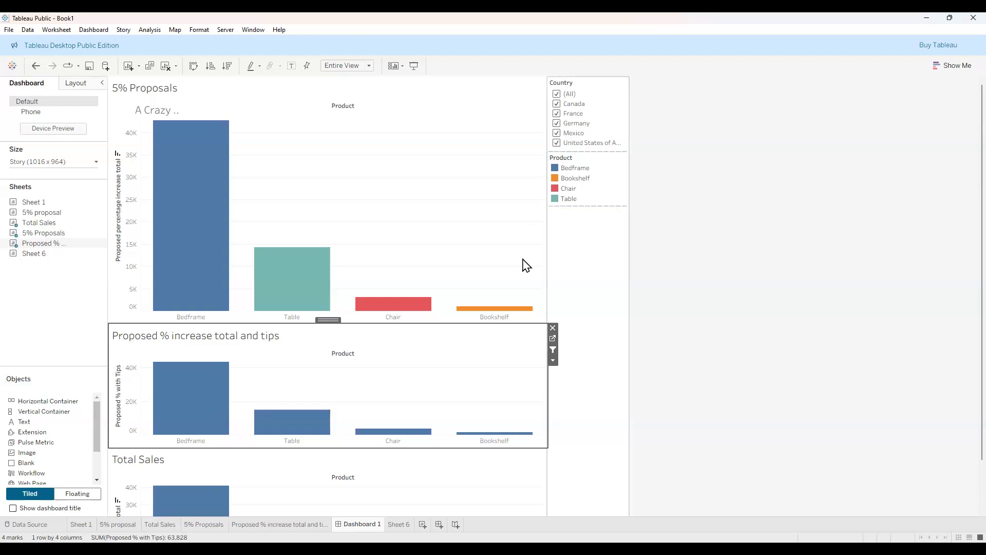
left_click(553, 362)
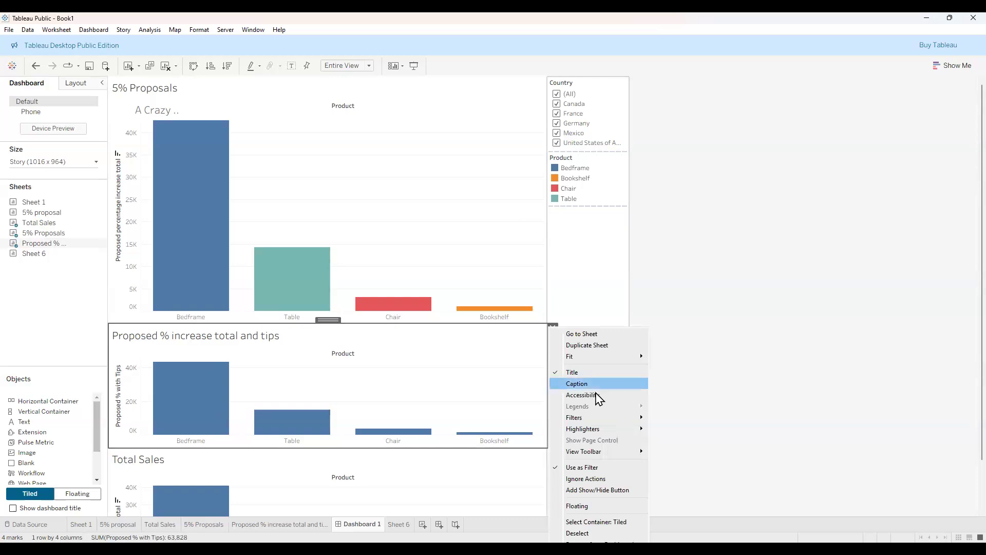
mouse_move(621, 457)
mouse_move(591, 419)
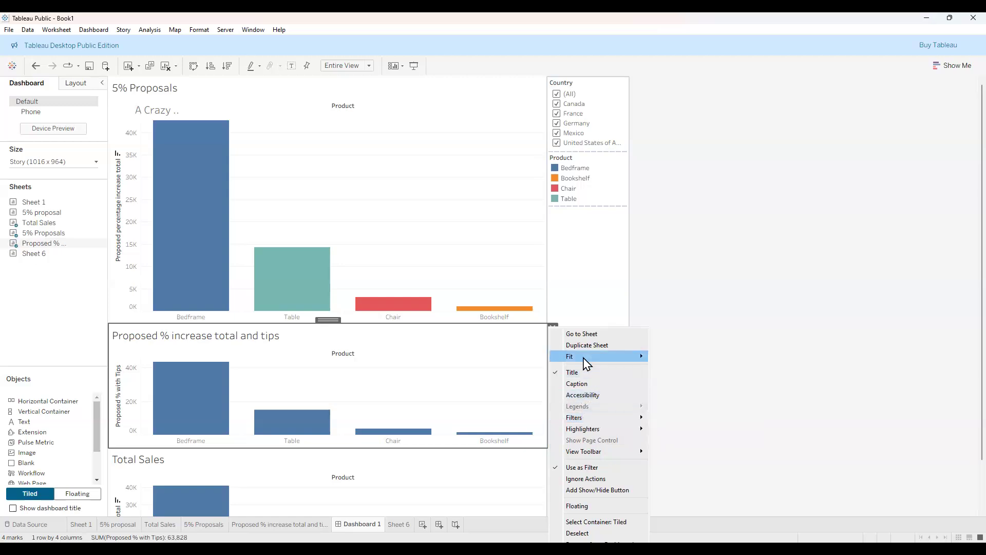
mouse_move(587, 364)
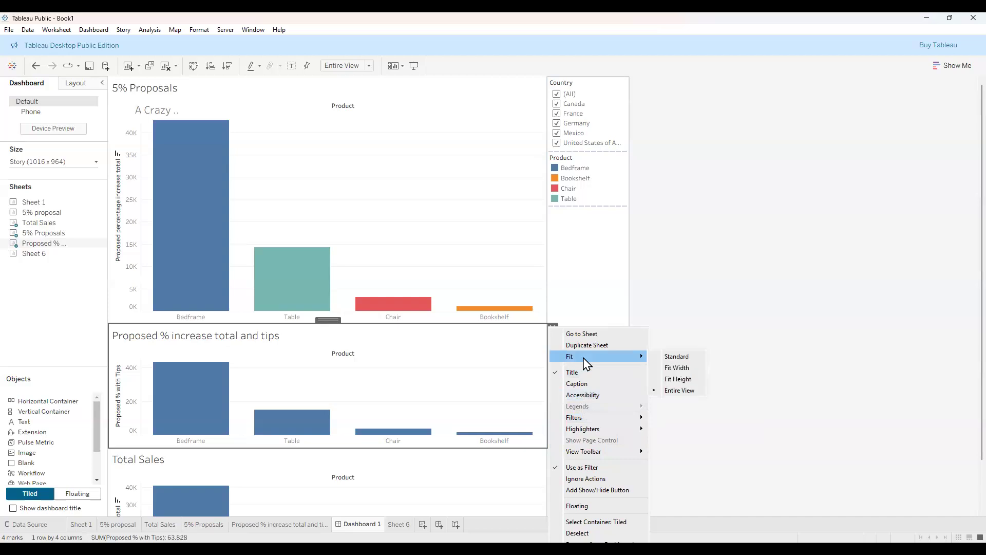
left_click(751, 306)
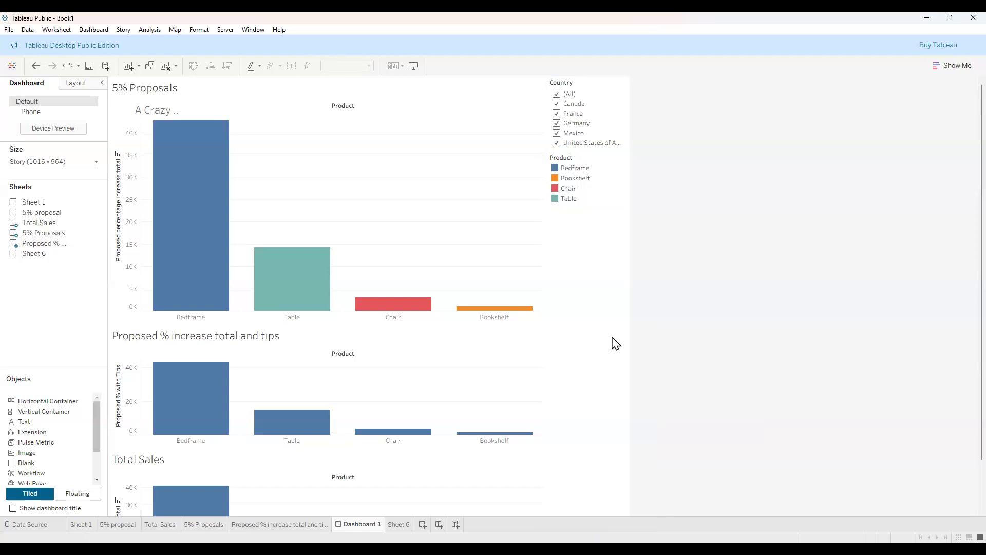
left_click(456, 530)
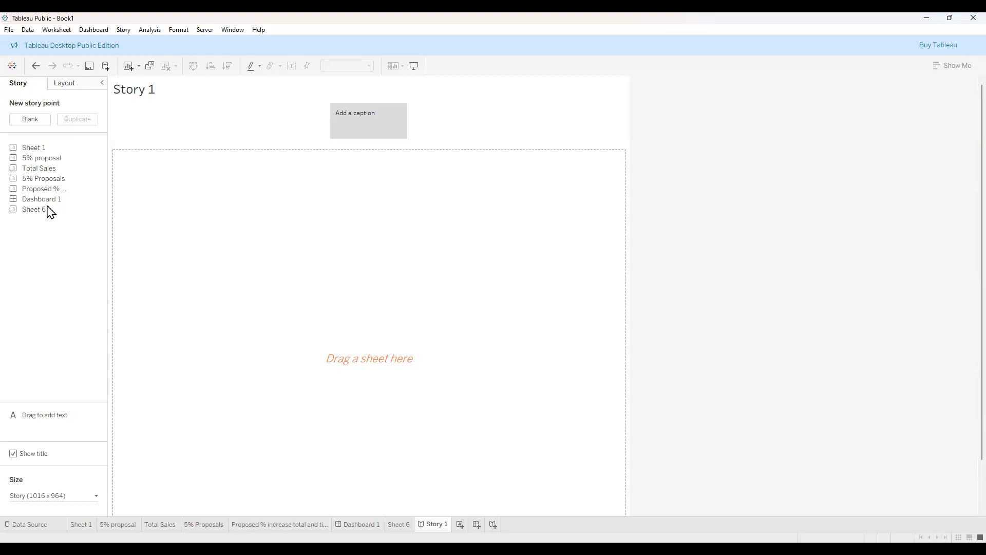
Place Dashboard 1 in Story 1's first story point and review its three stacked bar charts.
mouse_move(45, 207)
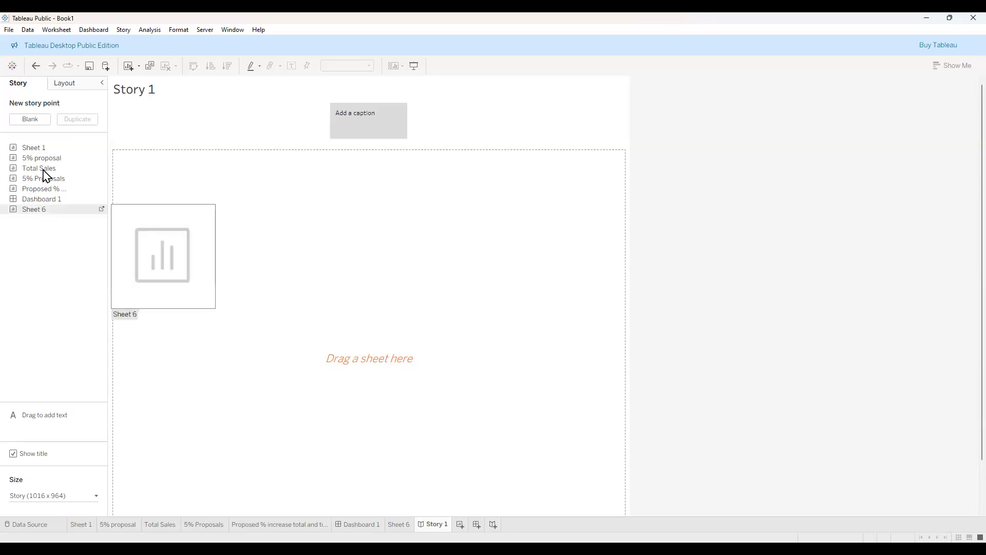
left_click_drag(42, 201, 412, 295)
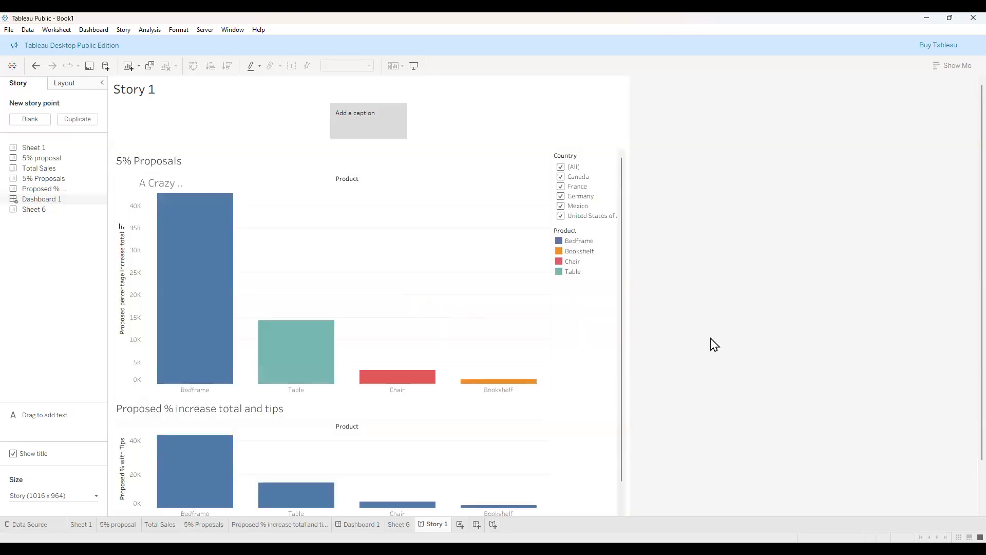
scroll(710, 344, "down", 1)
scroll(710, 343, "down", 1)
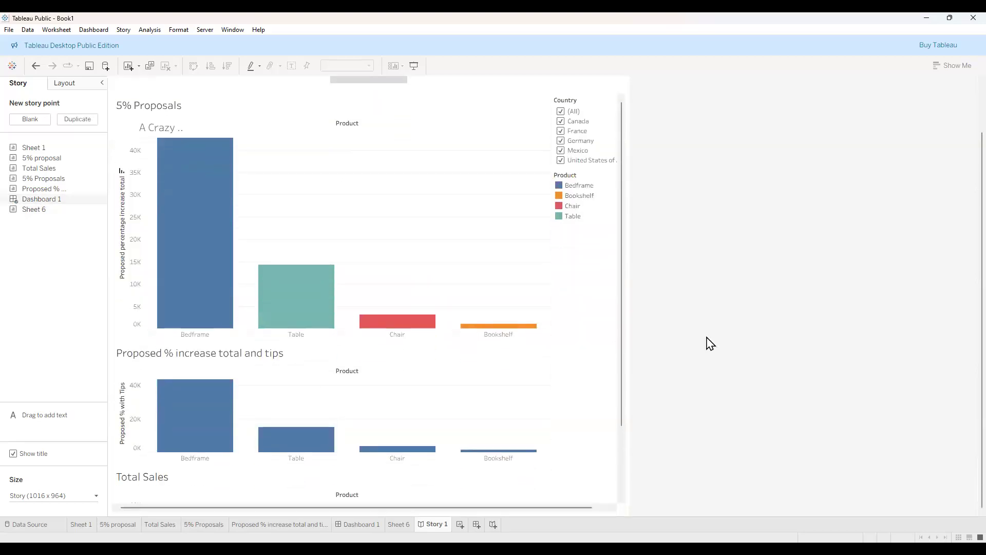
scroll(619, 500, "down", 2)
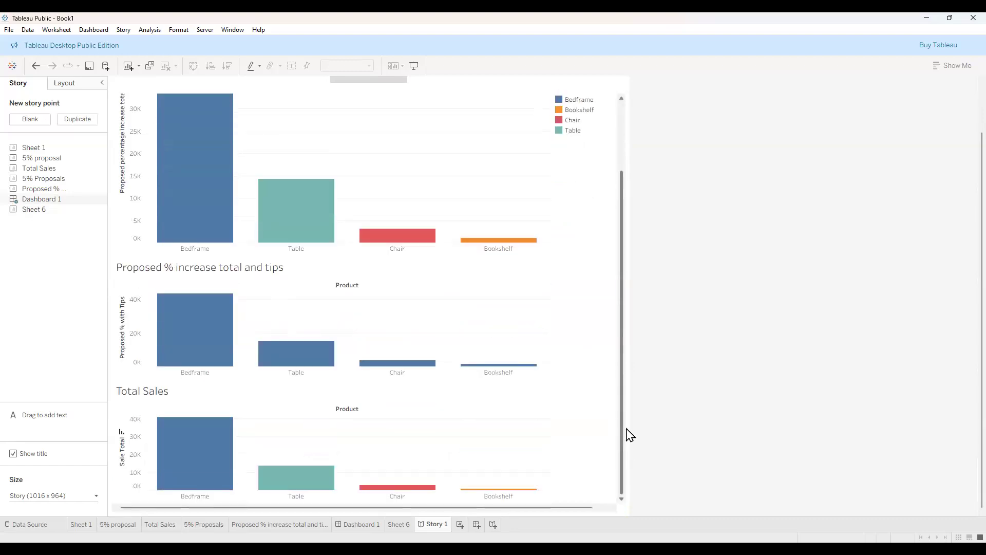
scroll(627, 431, "up", 2)
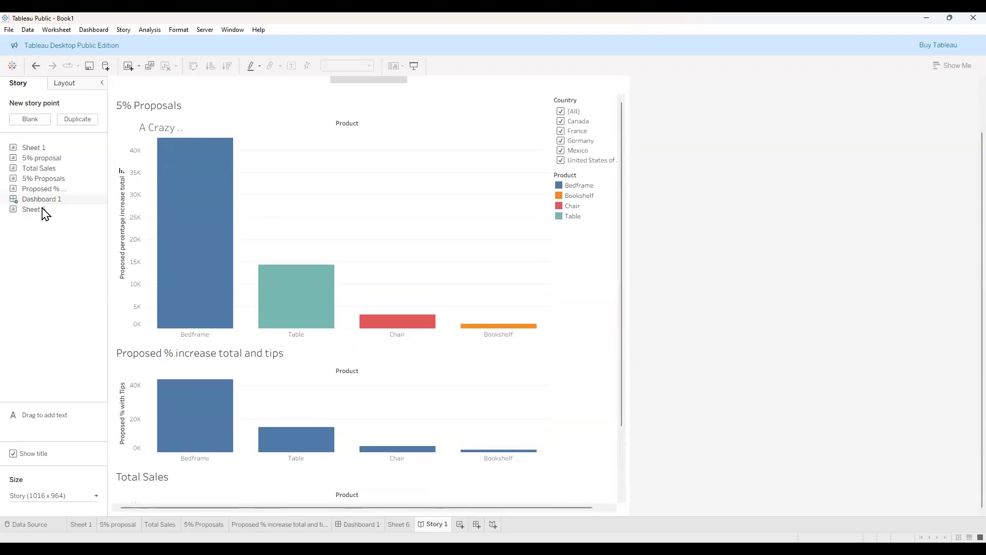
mouse_move(89, 211)
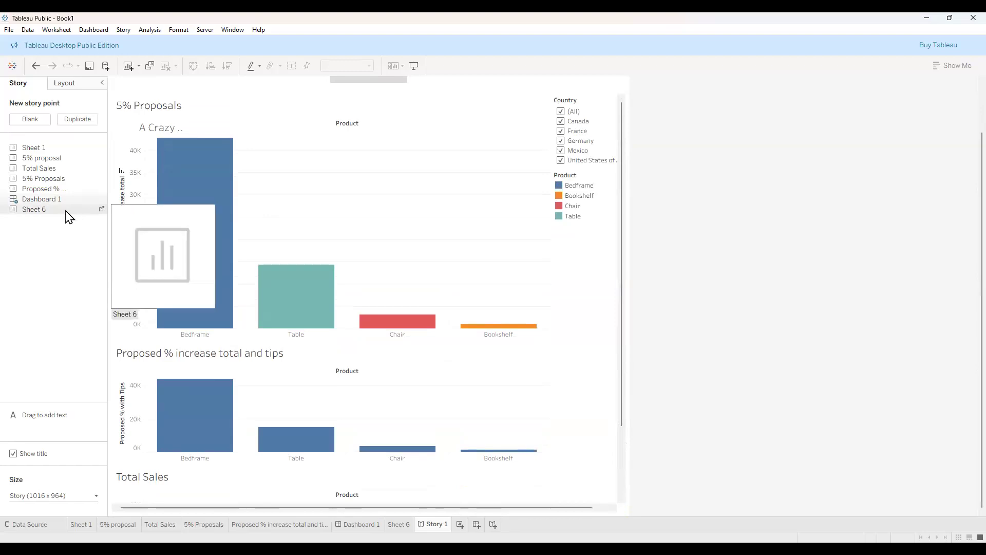
left_click(101, 209)
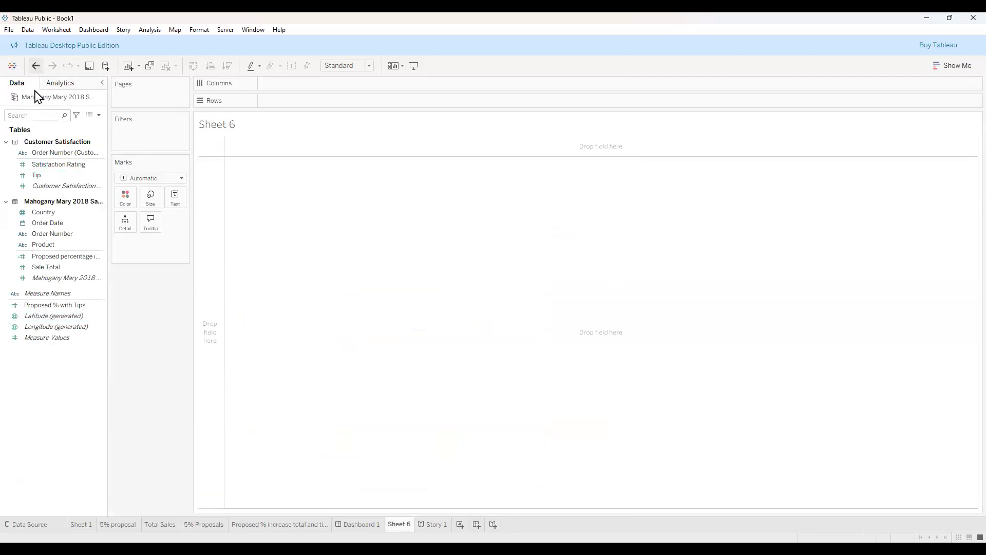
key("ctrl+z")
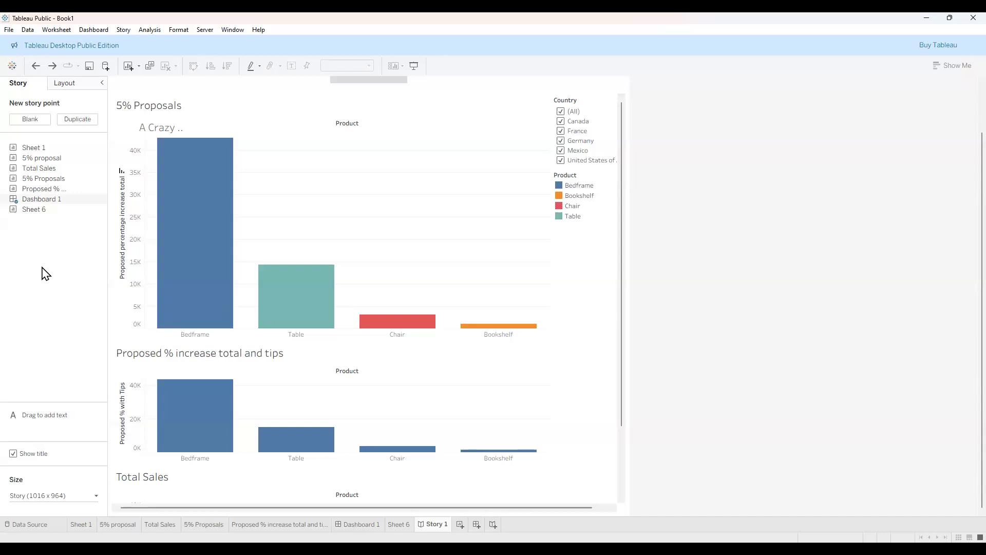
left_click(67, 84)
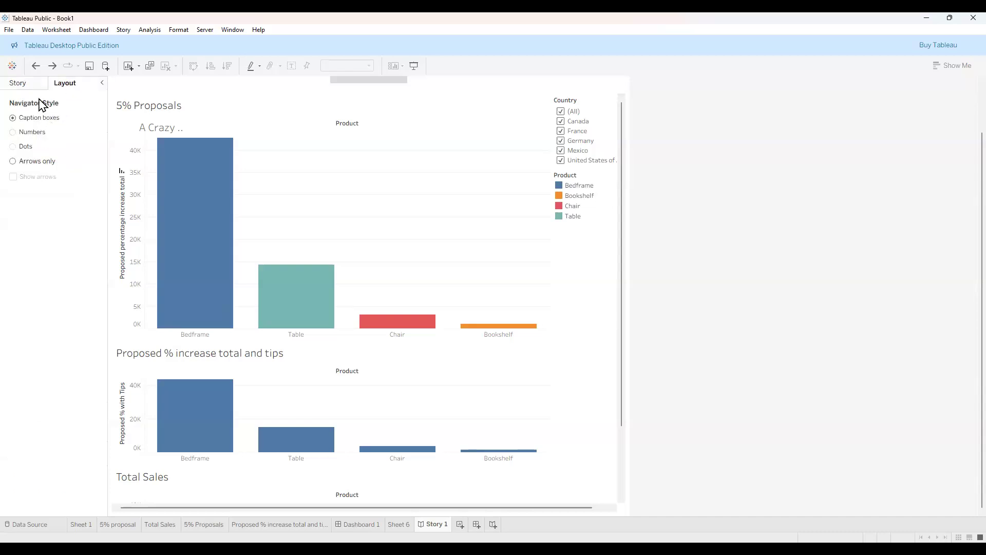
left_click(25, 85)
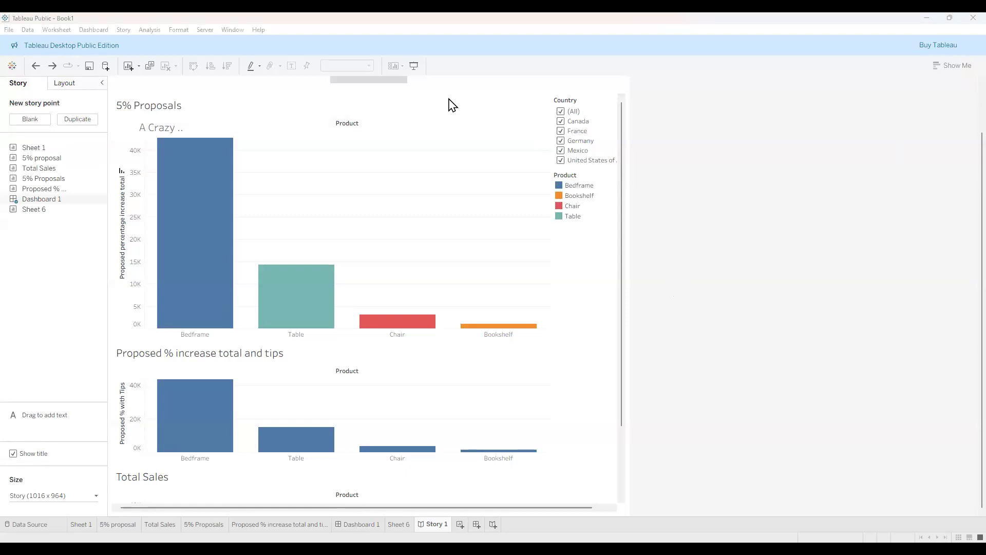
Save to Tableau Public, signing in with the account e-mail and password and Remember me checked.
left_click(90, 66)
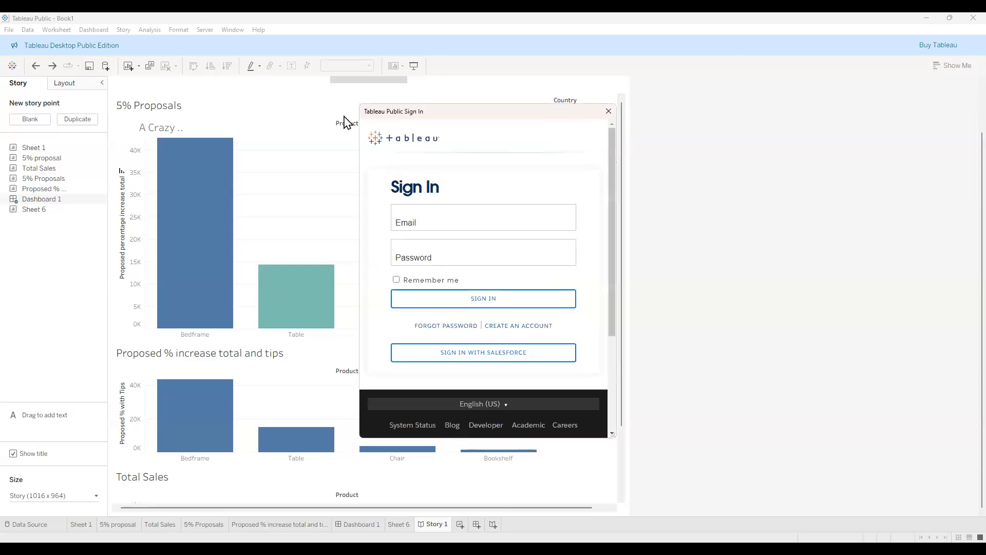
left_click(452, 219)
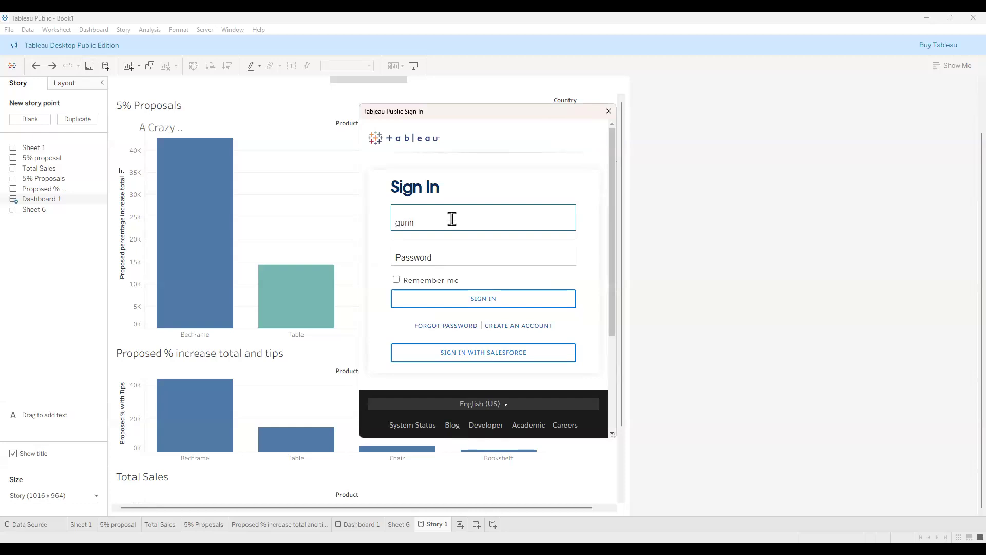
left_click(450, 257)
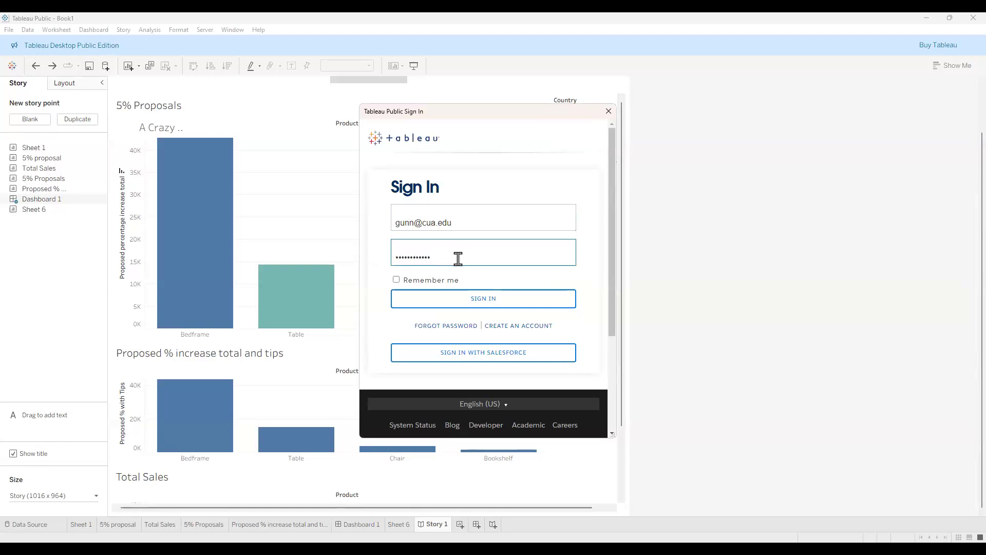
left_click(397, 280)
left_click(494, 305)
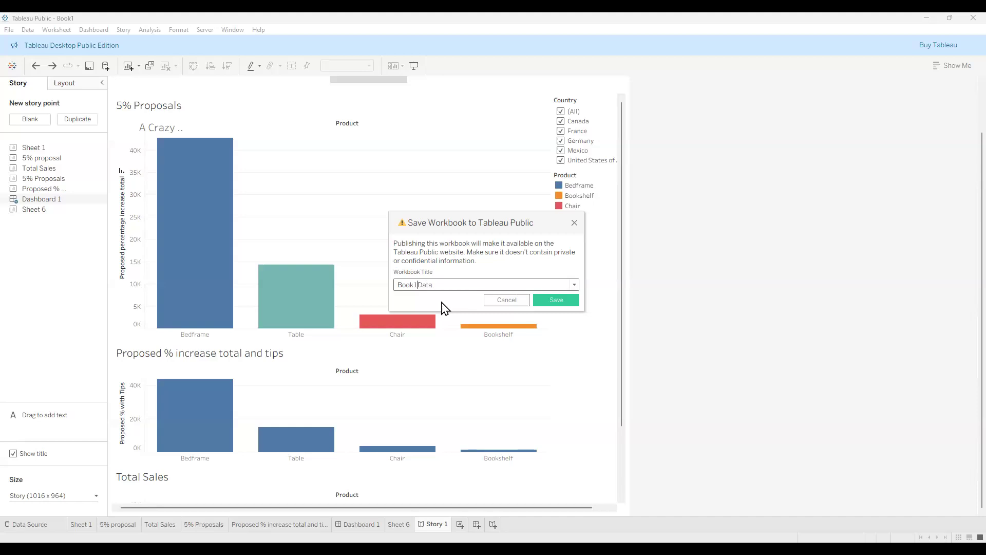
Retitle the workbook 'Sales Data' and save it to Tableau Public.
key("Delete")
key("Delete")
type("Sales")
left_click(553, 300)
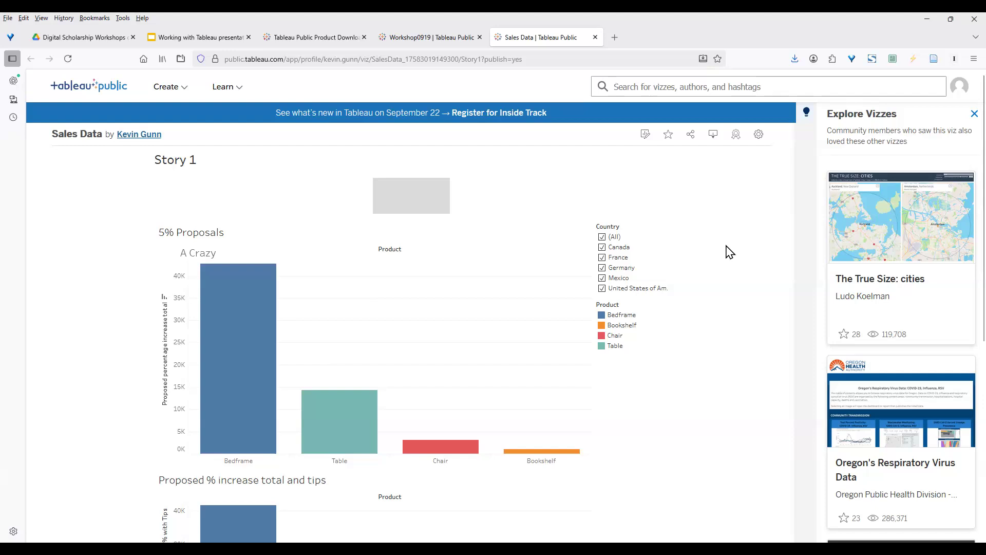
scroll(719, 246, "down", 1)
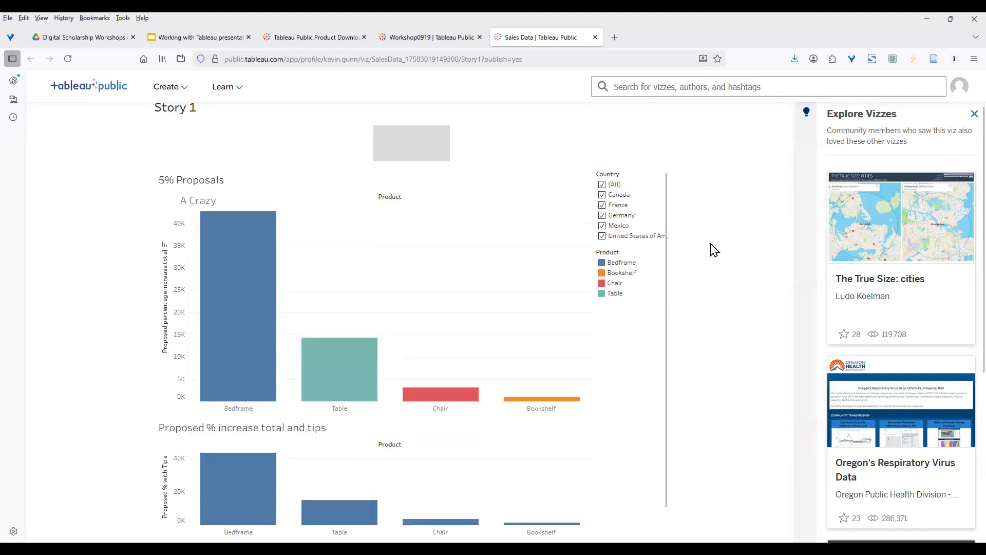
scroll(714, 250, "down", 5)
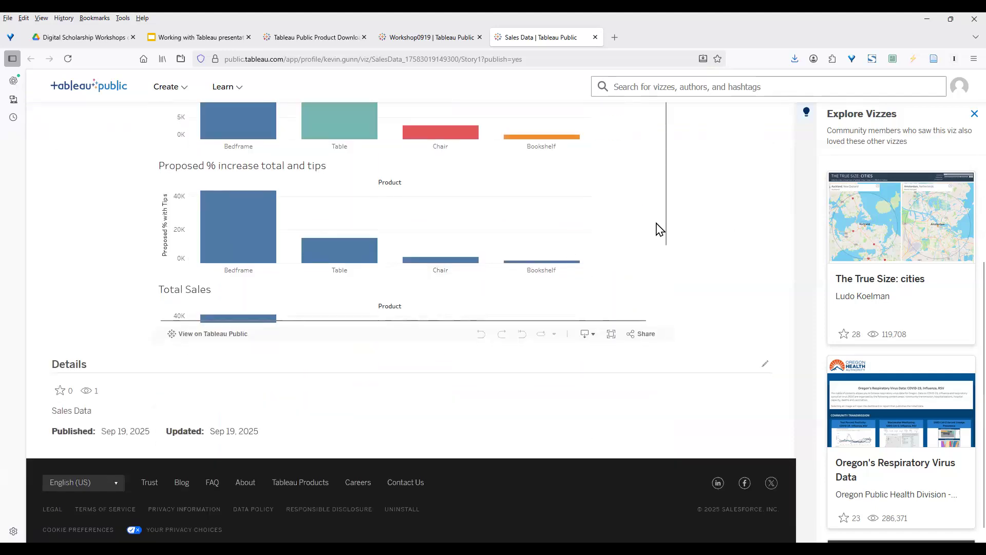
left_click_drag(668, 244, 671, 205)
scroll(715, 218, "up", 6)
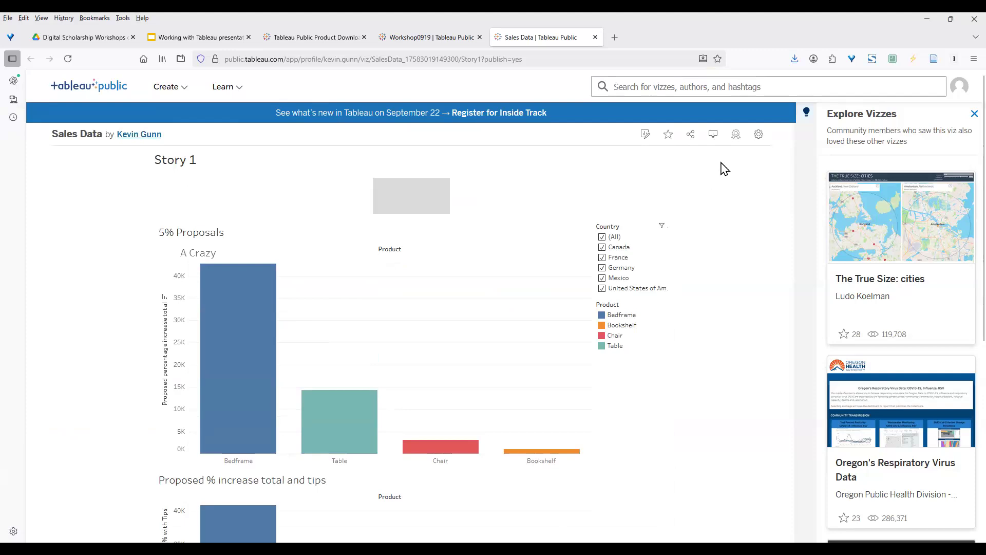
In the viz settings, toggle Show Viz on Profile off and back on, then turn on Show Sheets.
left_click(760, 135)
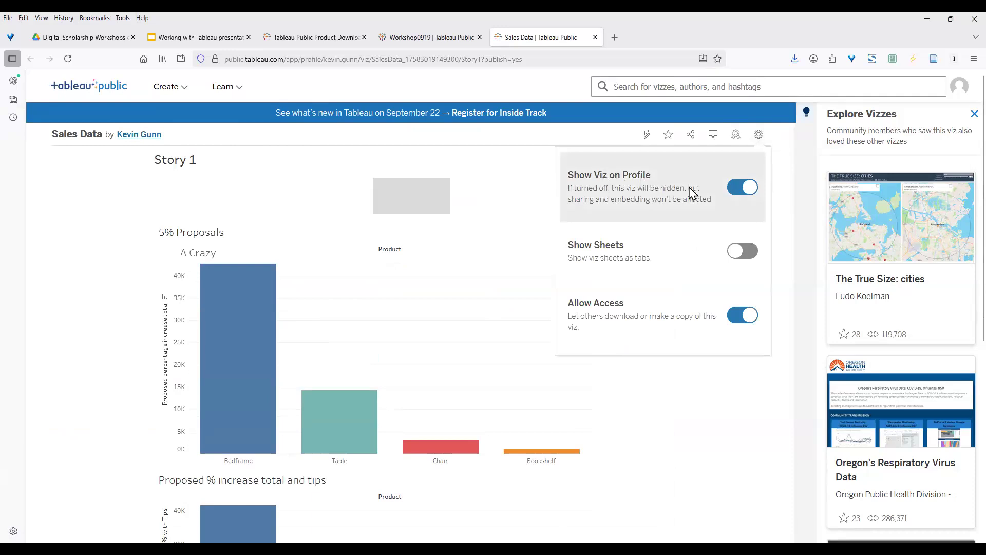
left_click(732, 189)
left_click(748, 192)
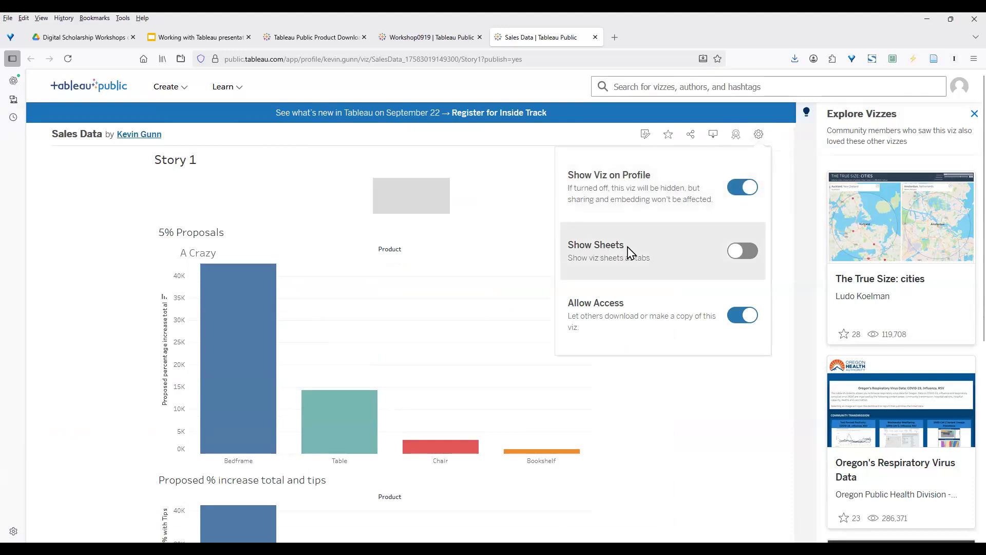
left_click(750, 255)
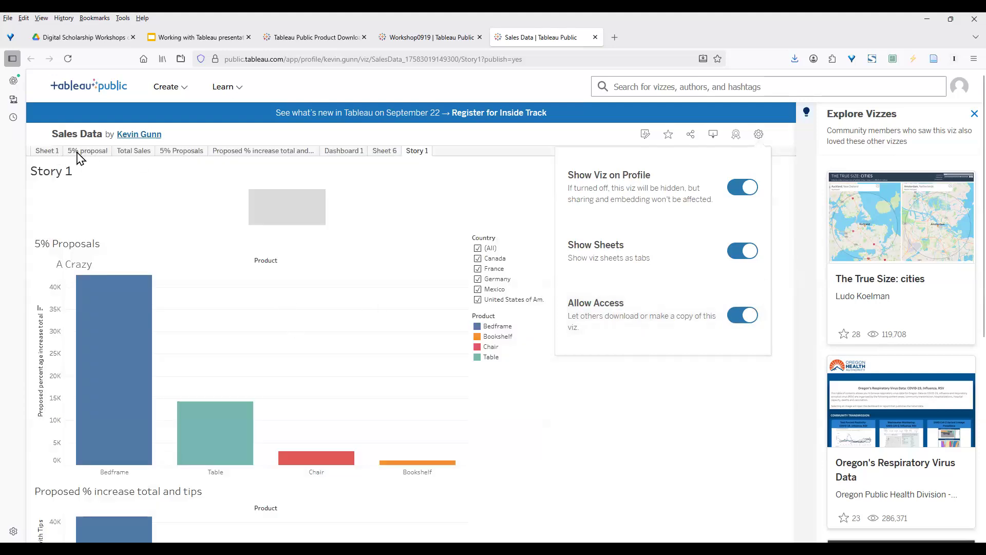
Go through the Total Sales and 5% Proposals tabs to Dashboard 1, highlighting the Bedframe and Bookshelf bars.
left_click(132, 151)
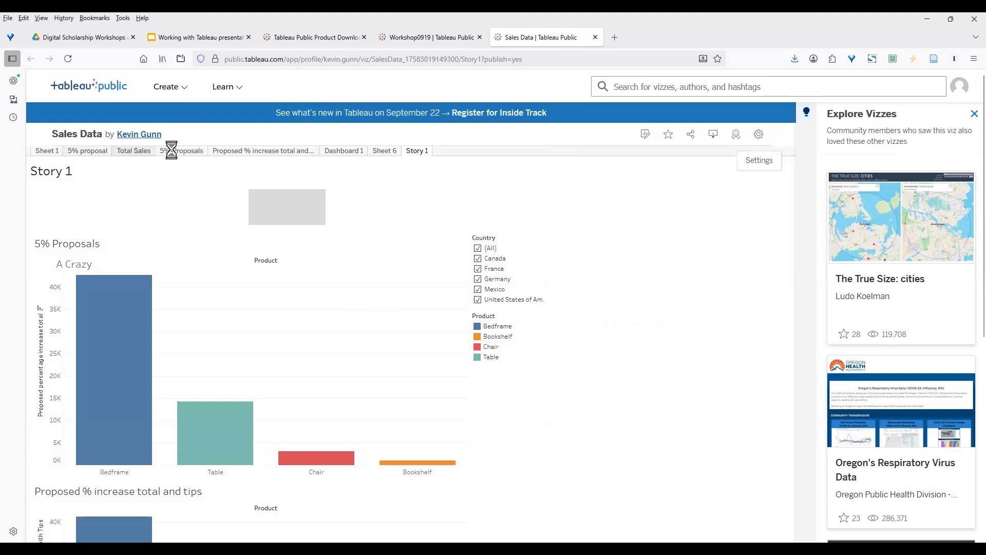
left_click(180, 154)
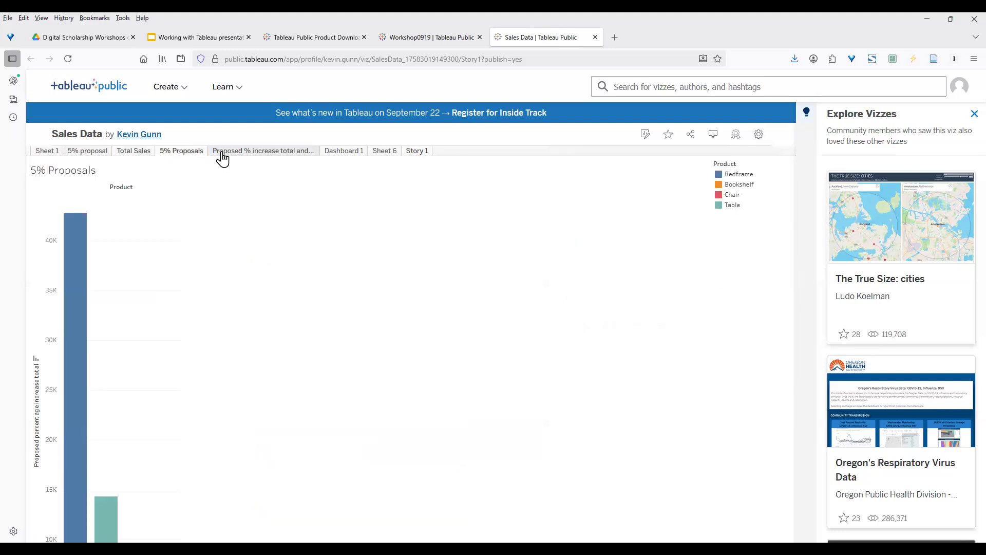
left_click(343, 152)
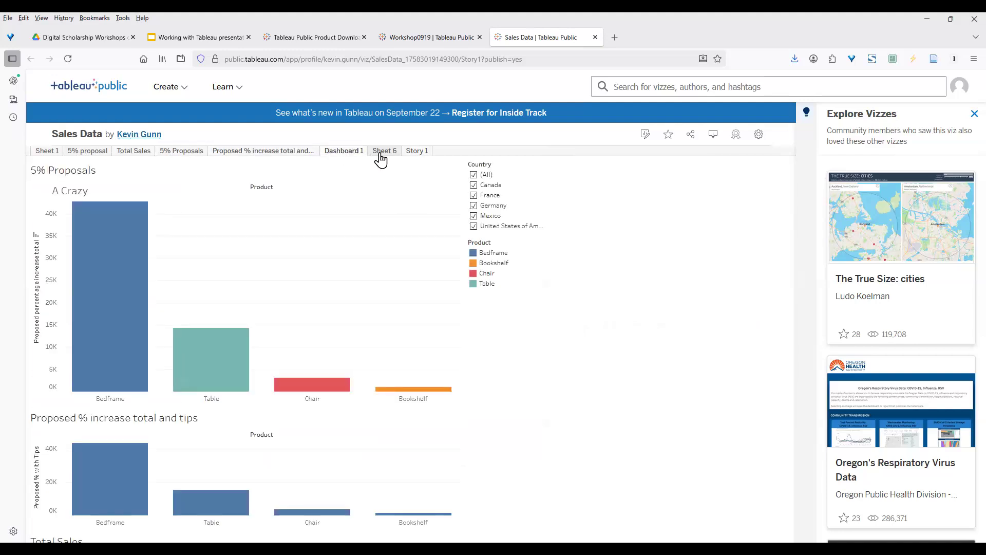
mouse_move(115, 245)
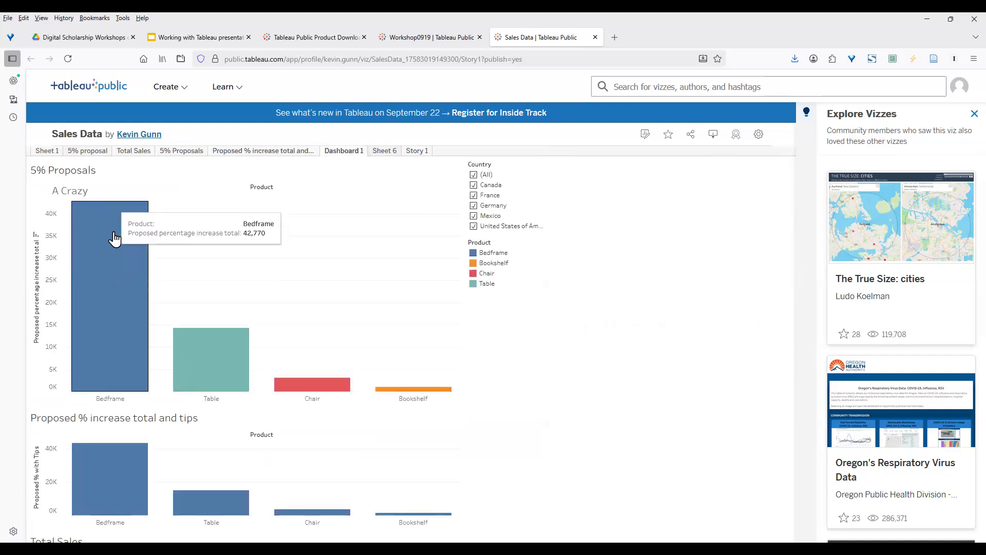
left_click(114, 259)
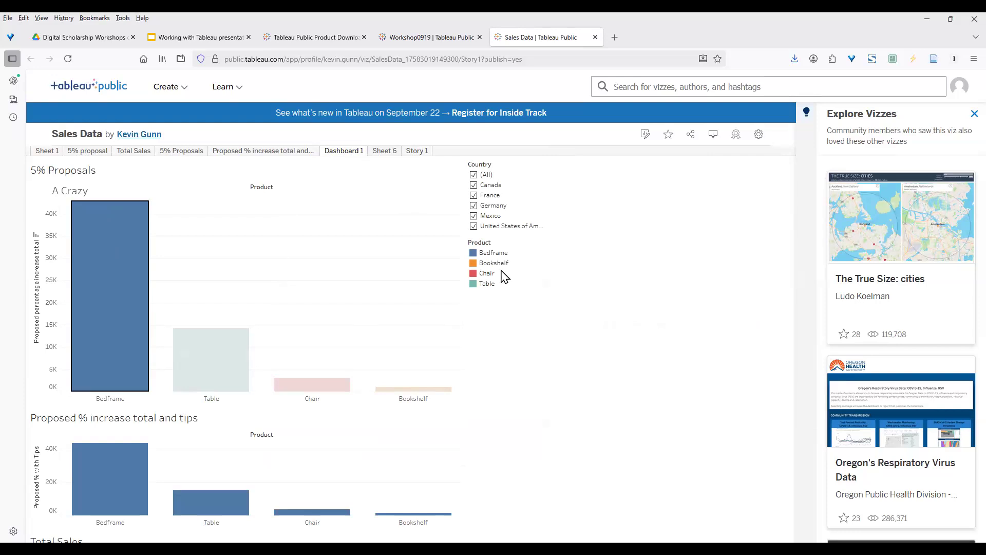
left_click(478, 265)
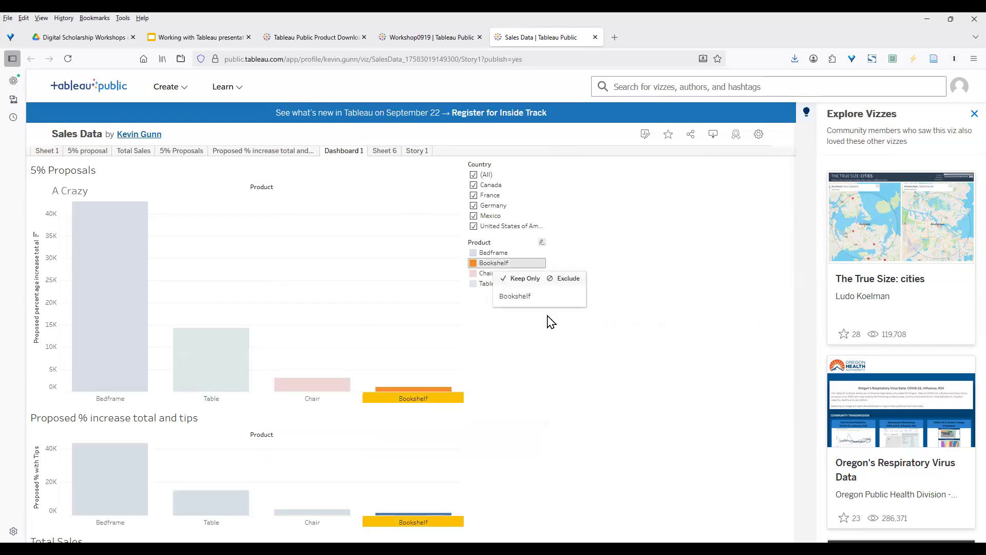
scroll(663, 352, "down", 3)
scroll(625, 356, "up", 3)
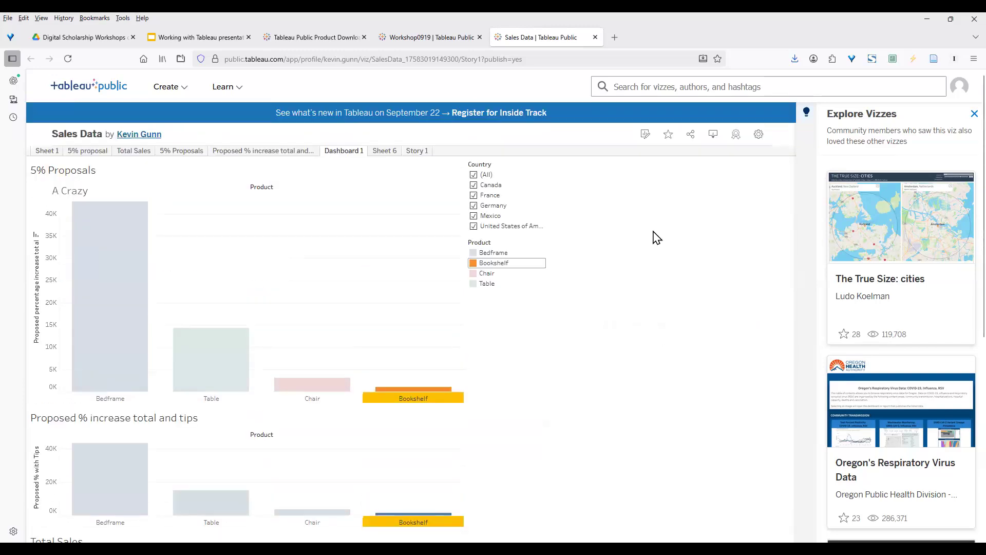
Switch off Allow Access in the viz settings, then highlight the Bedframe bars across the charts.
left_click(759, 135)
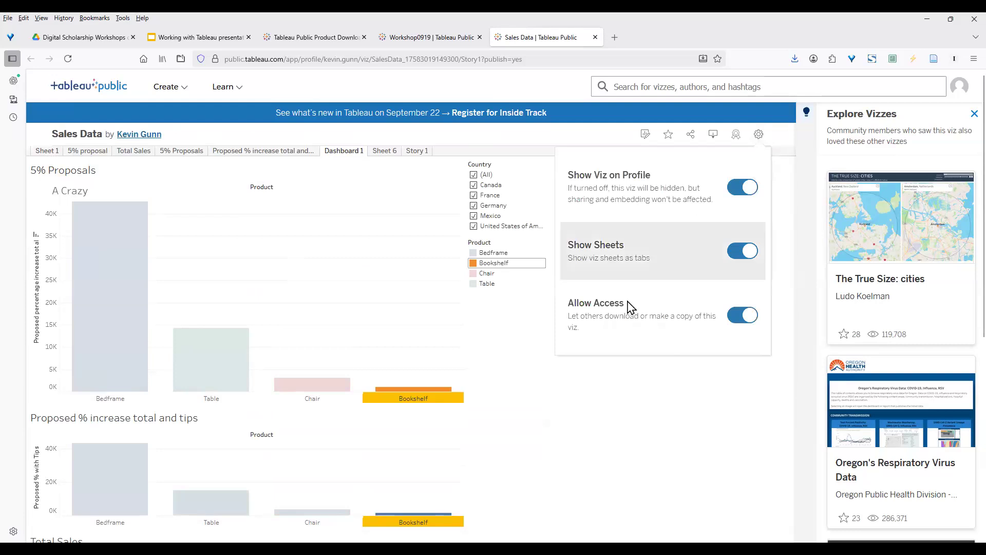
left_click(738, 320)
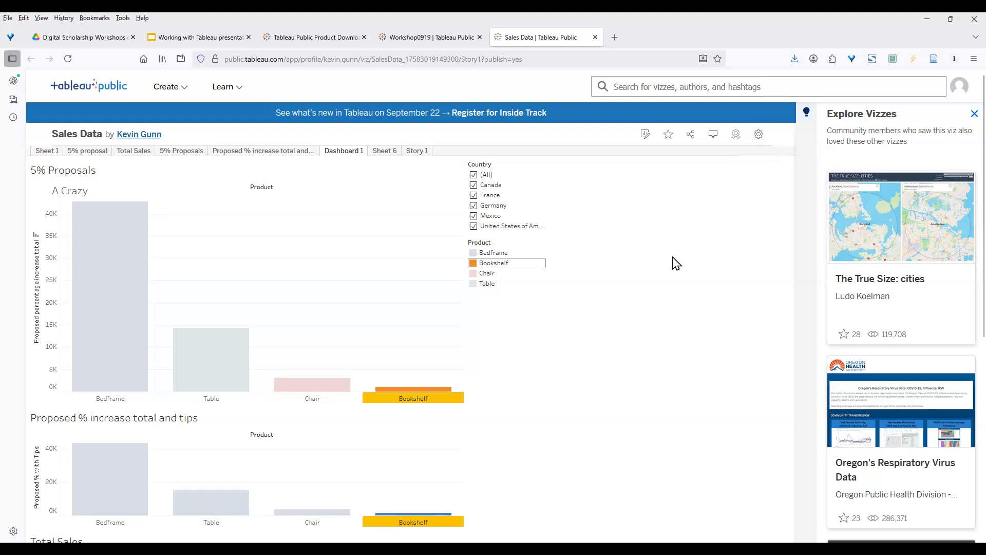
left_click(476, 253)
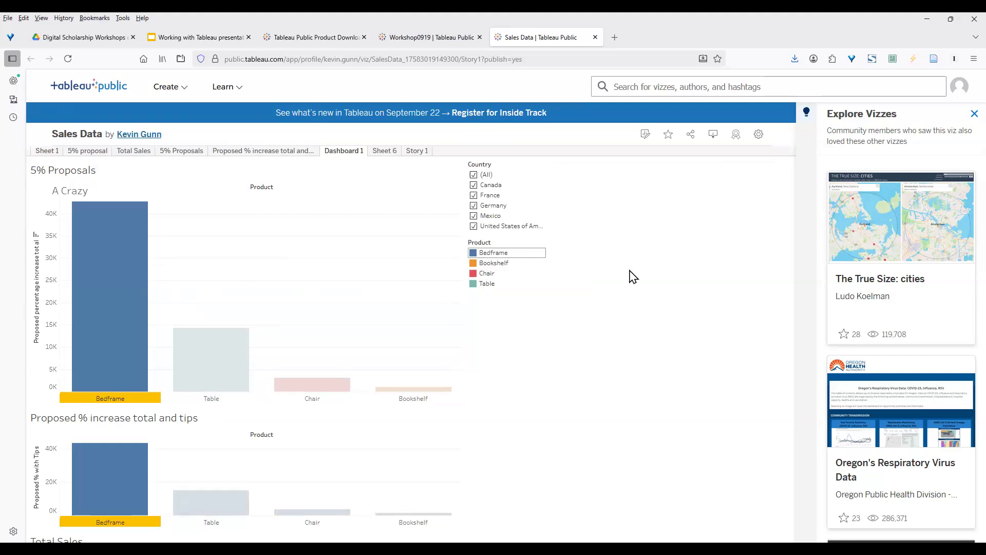
scroll(633, 276, "down", 5)
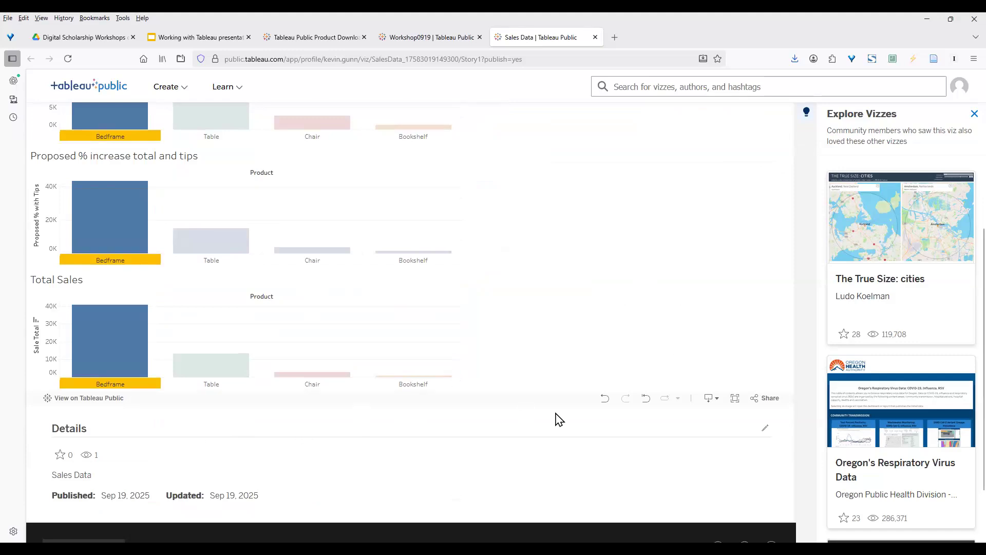
Check the available download formats, then open the Edit Details form for the Sales Data viz.
left_click(712, 399)
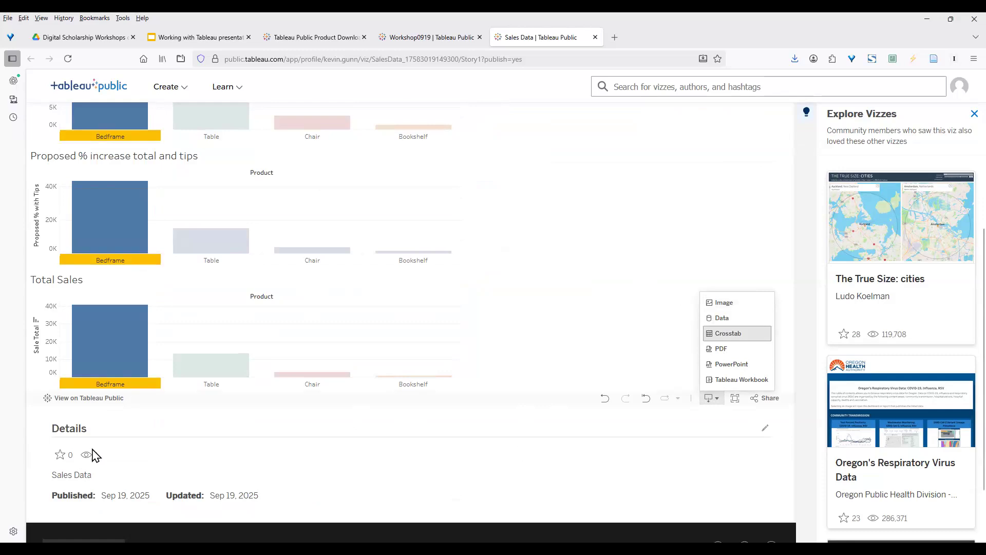
left_click(765, 429)
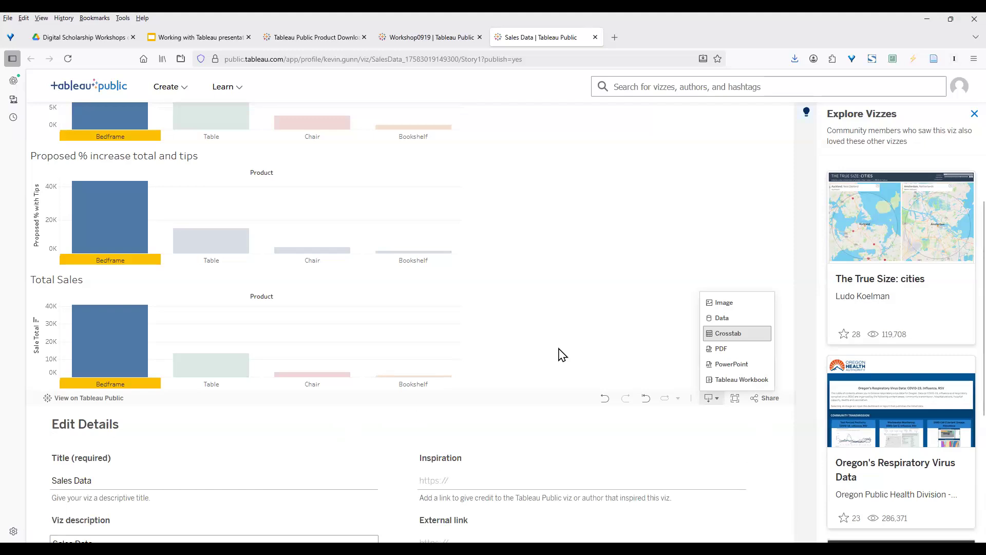
left_click(703, 278)
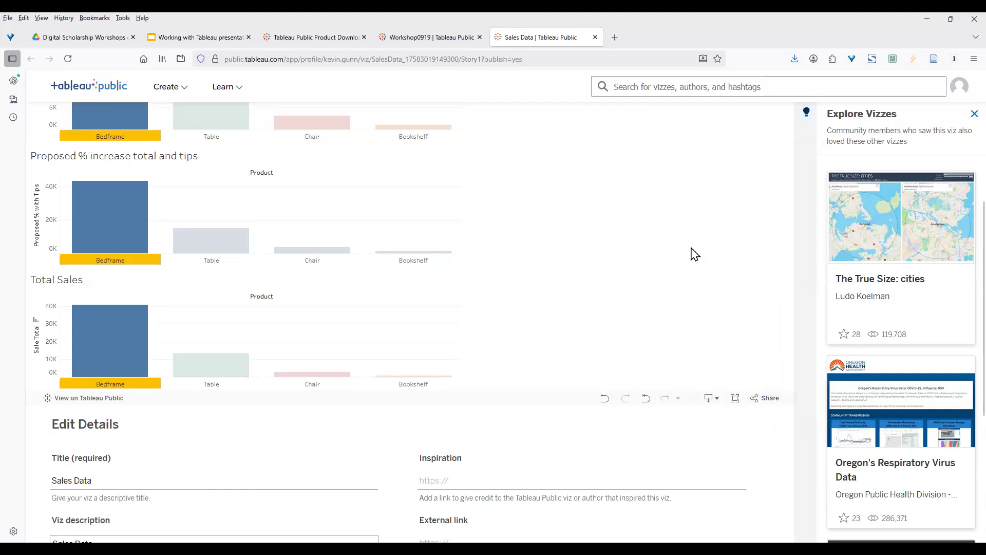
scroll(694, 254, "up", 5)
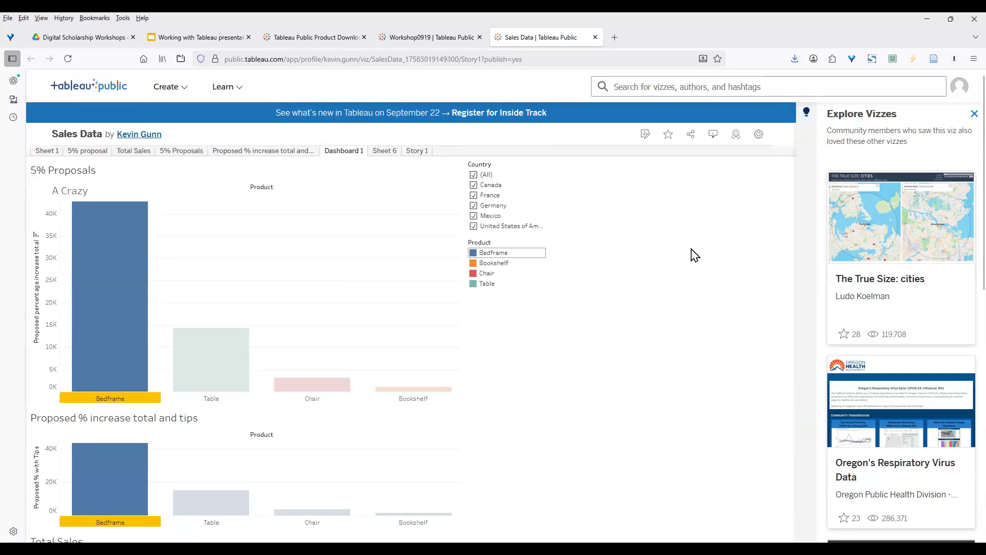